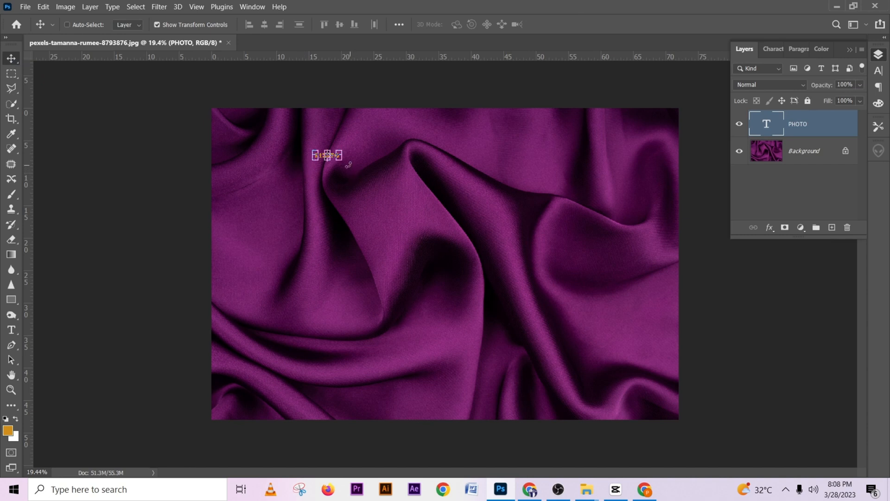
Step: Enlarge the PHOTO text to about 1153% and position it across the upper middle of the fabric image
key("ctrl+t")
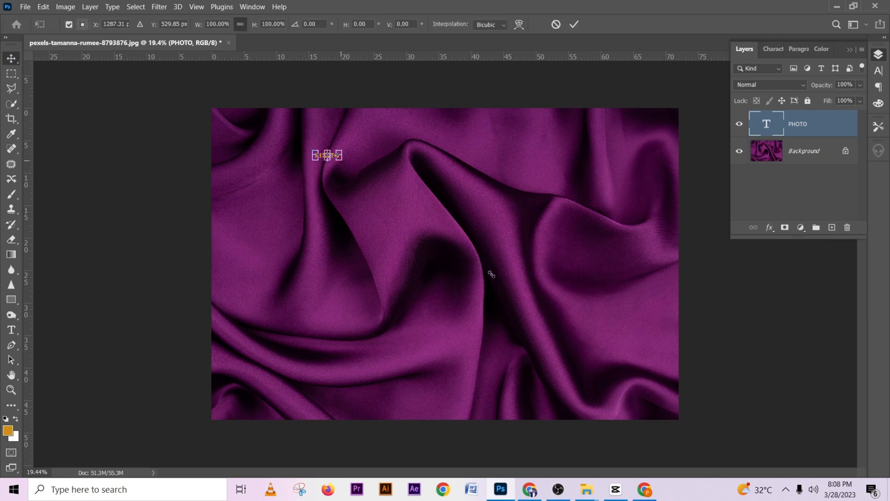
left_click_drag(341, 159, 575, 332)
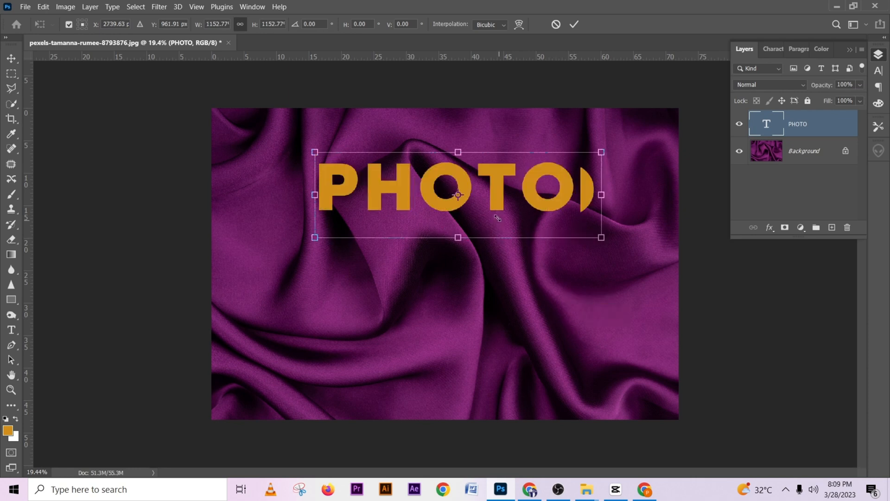
left_click(574, 24)
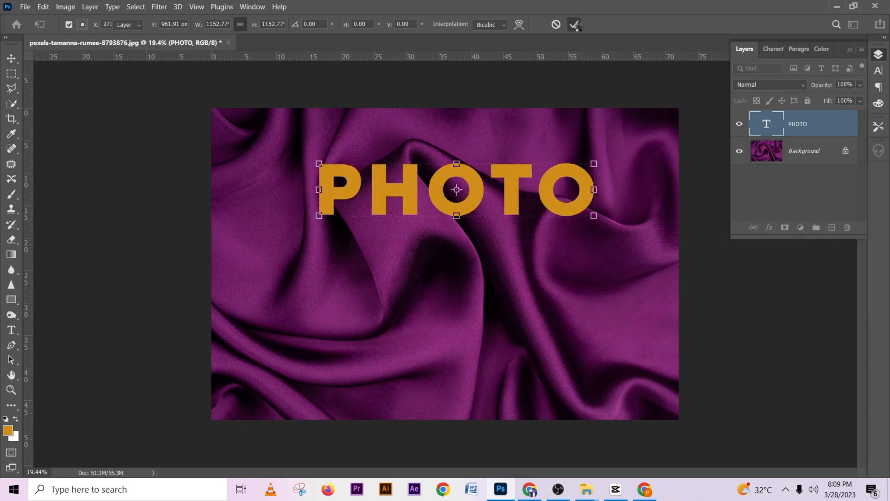
key("v")
left_click_drag(502, 131, 490, 113)
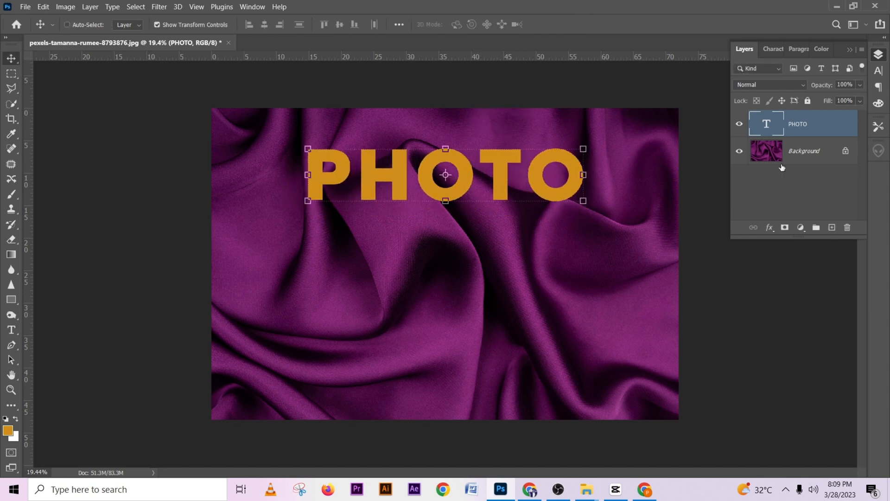
Step: Duplicate the PHOTO text layer and move the original straight down below the copy
key("ctrl+j")
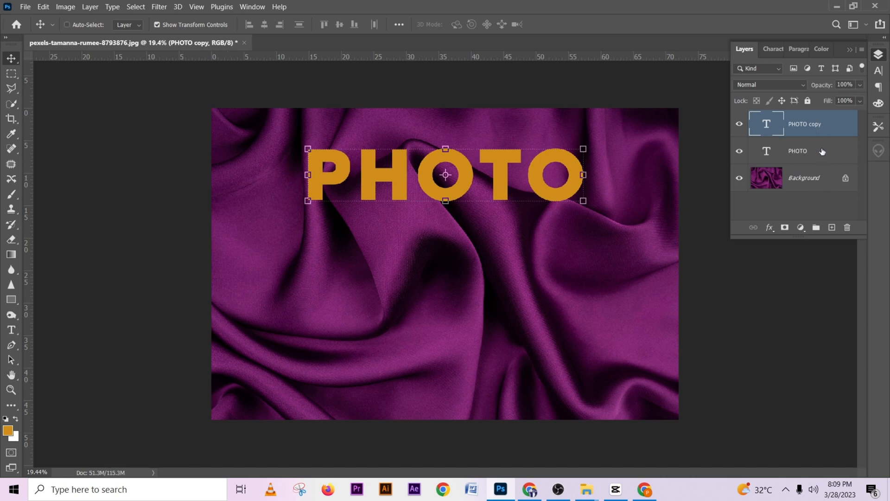
key("alt+bracketleft")
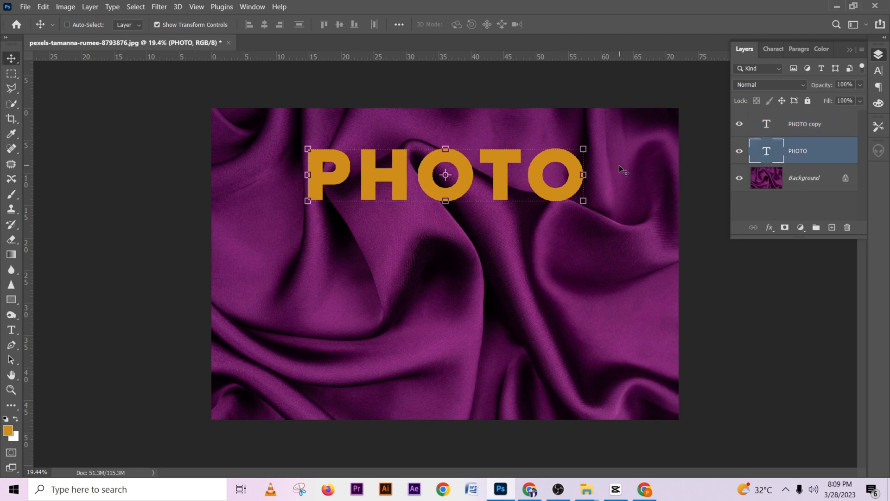
left_click_drag(505, 195, 505, 268)
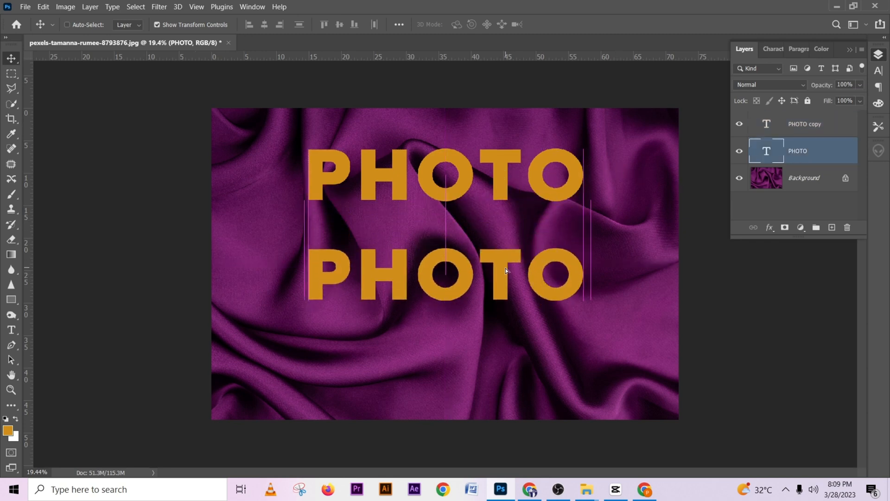
Step: Replace the wording of the lower PHOTO text with GRAFIX
double_click(767, 150)
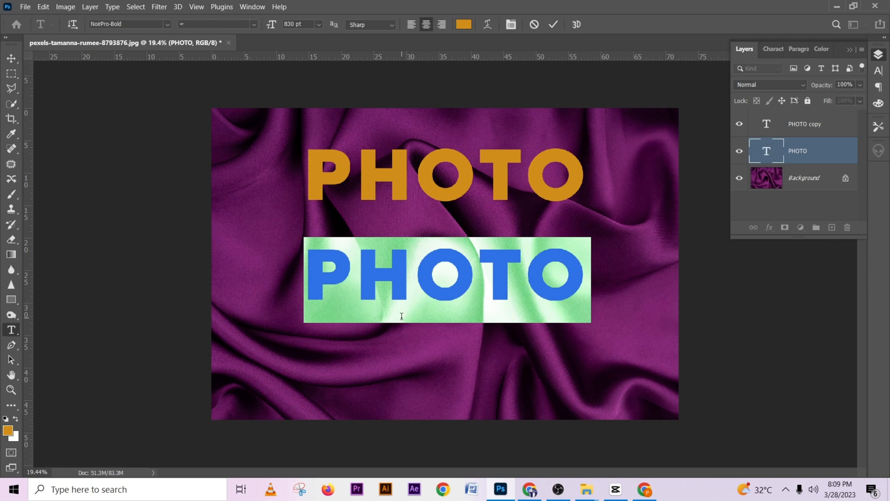
type("GRA")
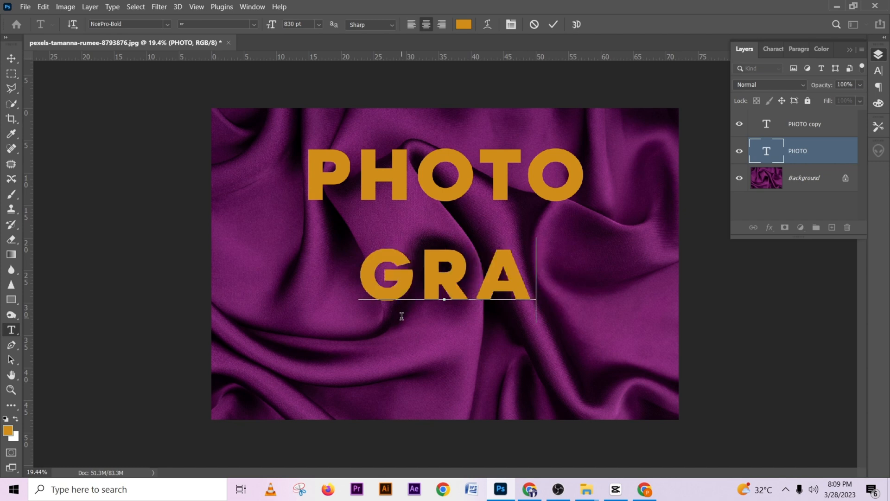
type("FIX")
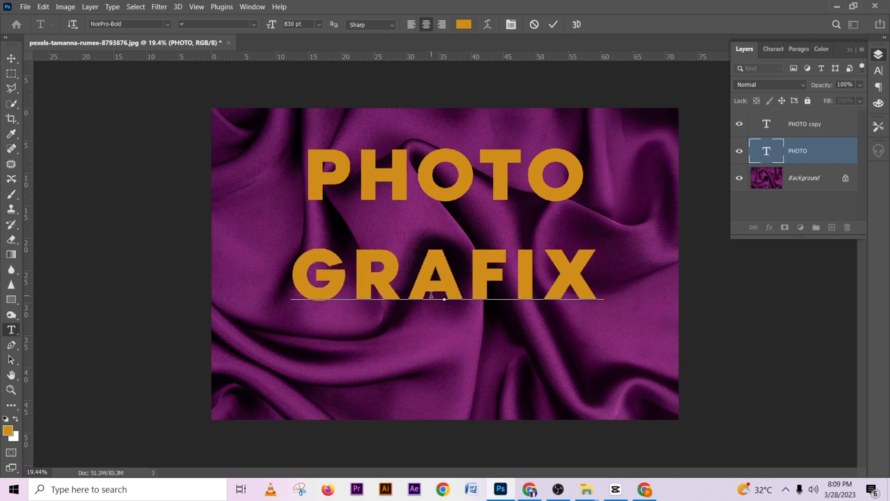
left_click(553, 24)
key("v")
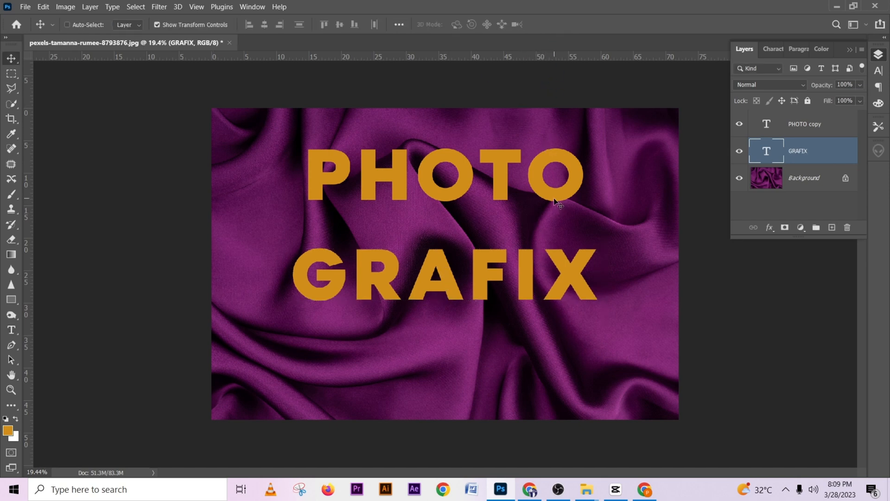
Step: Scale the PHOTO copy and GRAFIX text layers together to about 119% and place them near the middle of the fabric
left_click(839, 128, "ctrl")
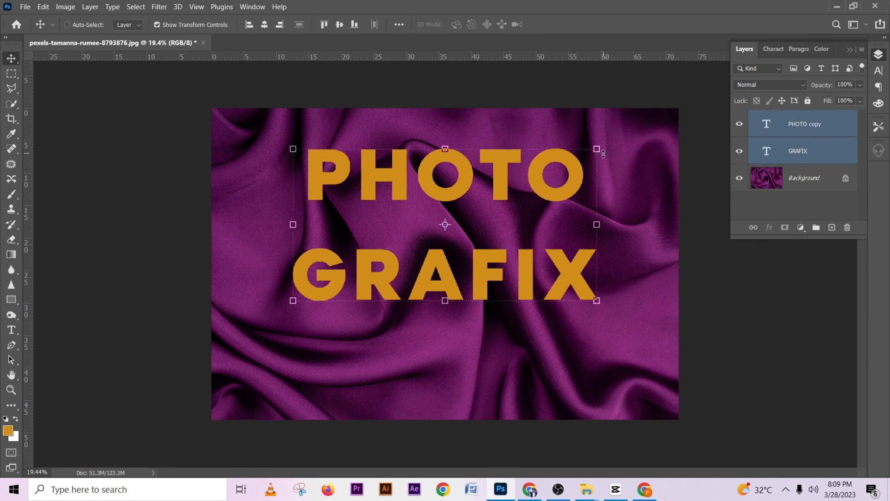
left_click_drag(597, 150, 627, 184)
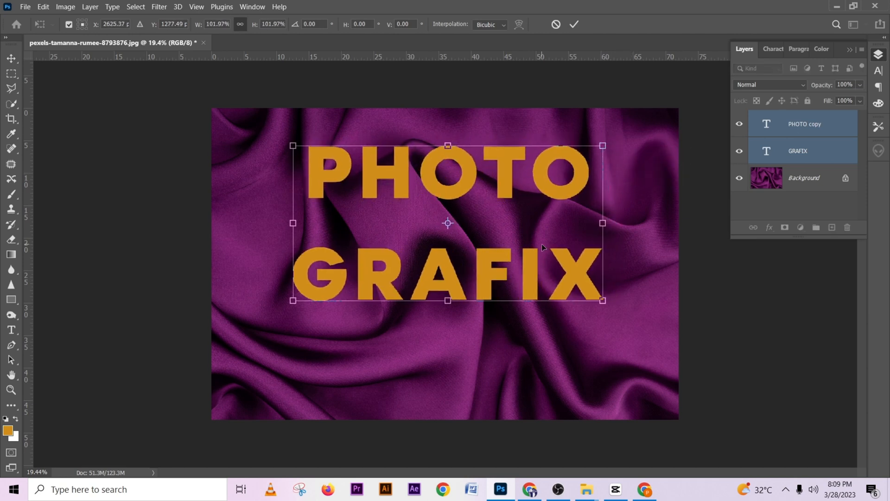
left_click_drag(537, 231, 533, 244)
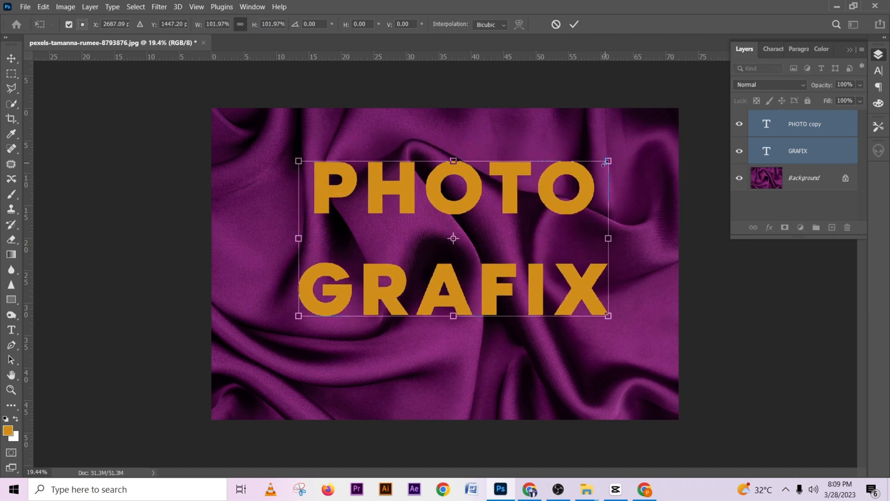
left_click_drag(600, 160, 650, 132)
left_click_drag(603, 197, 582, 204)
left_click_drag(636, 146, 639, 143)
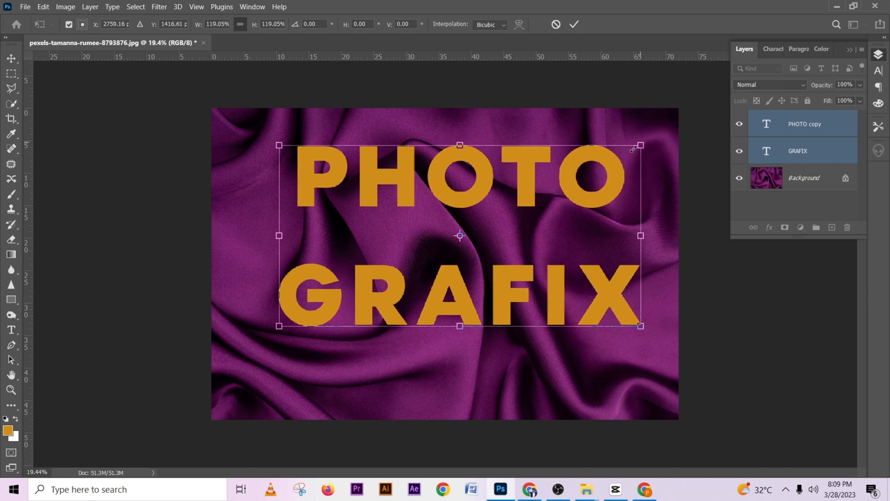
left_click_drag(609, 184, 603, 190)
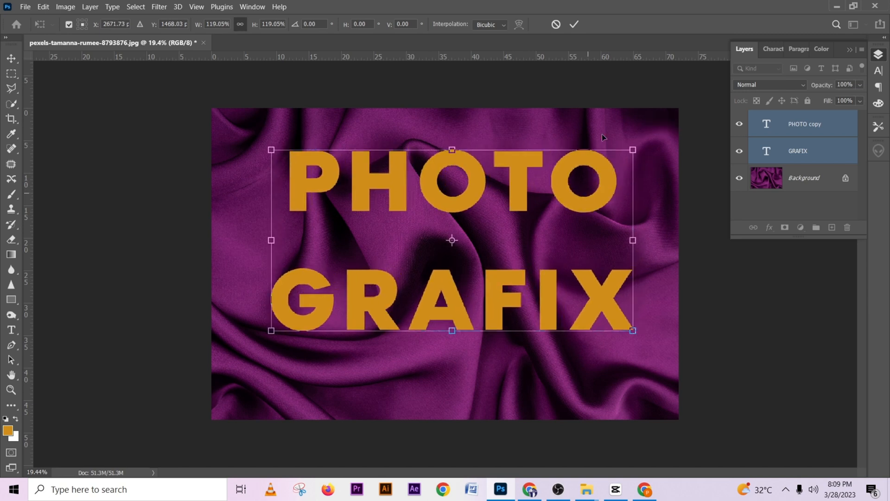
left_click(576, 25)
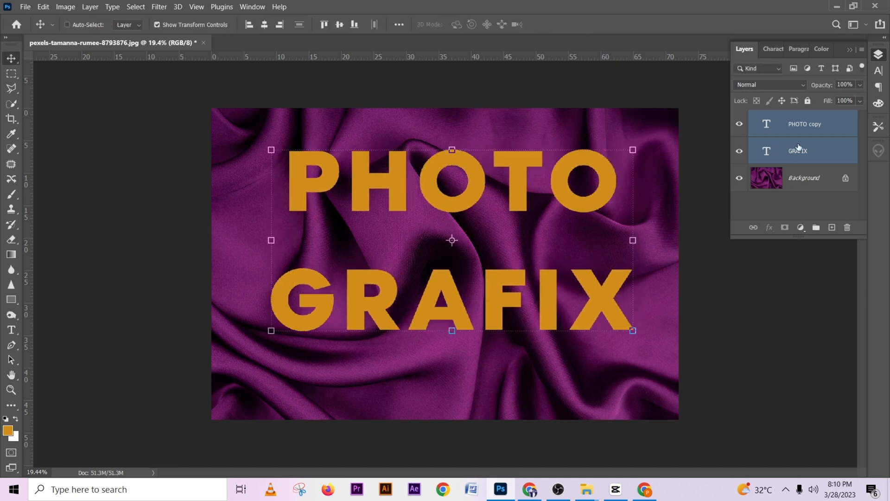
Step: Convert the two selected text layers into one smart object and briefly view it without the background
right_click(821, 148)
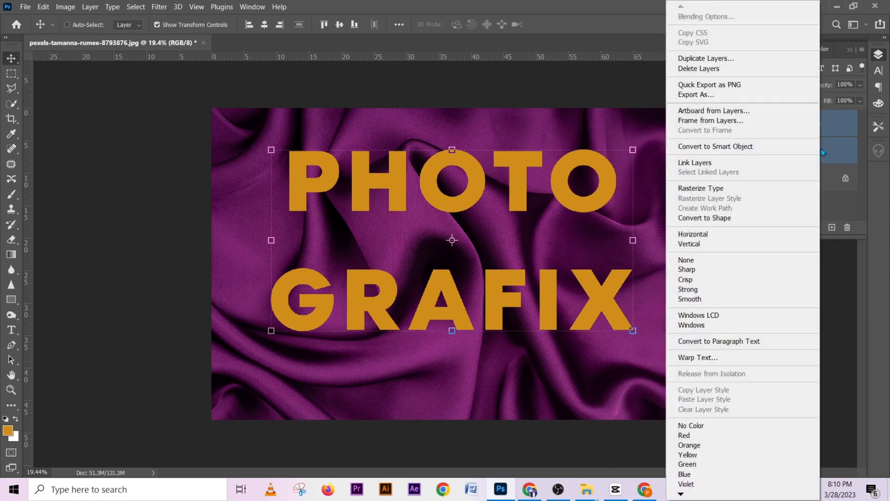
left_click(743, 146)
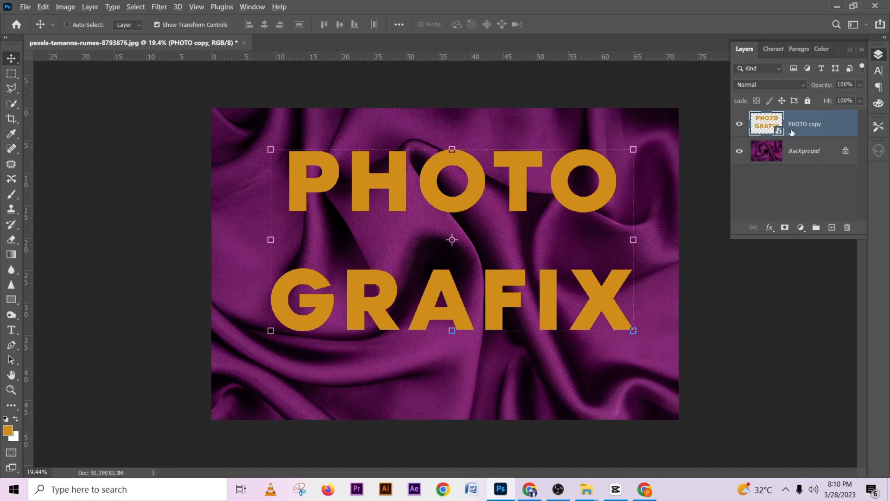
left_click(740, 125, "alt")
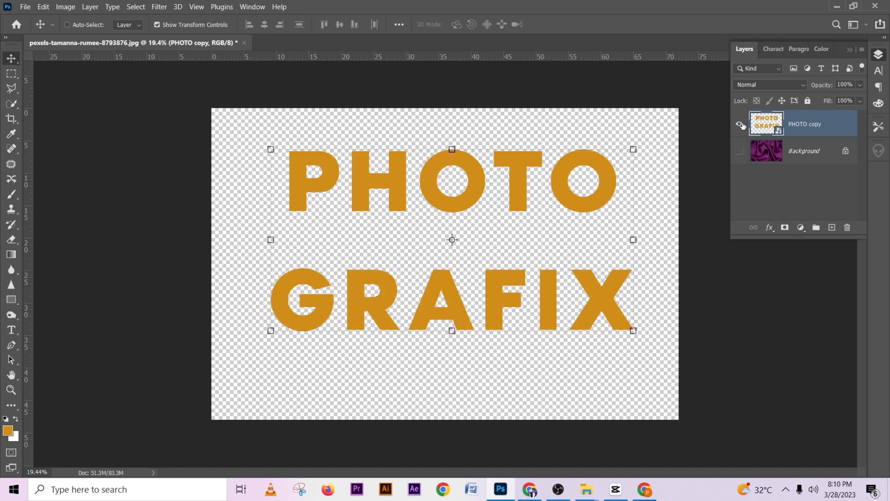
left_click(740, 124, "alt")
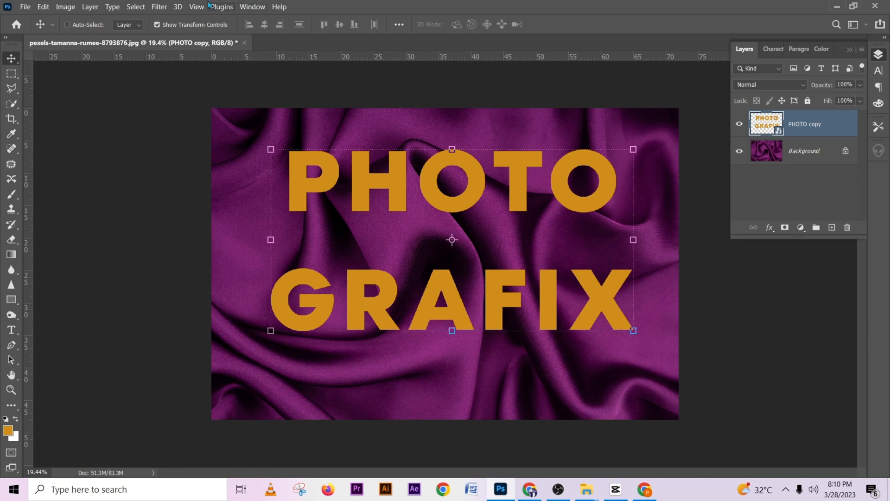
Step: Open the Liquify filter on the text smart object and expand its View Options
left_click(159, 6)
left_click(193, 108)
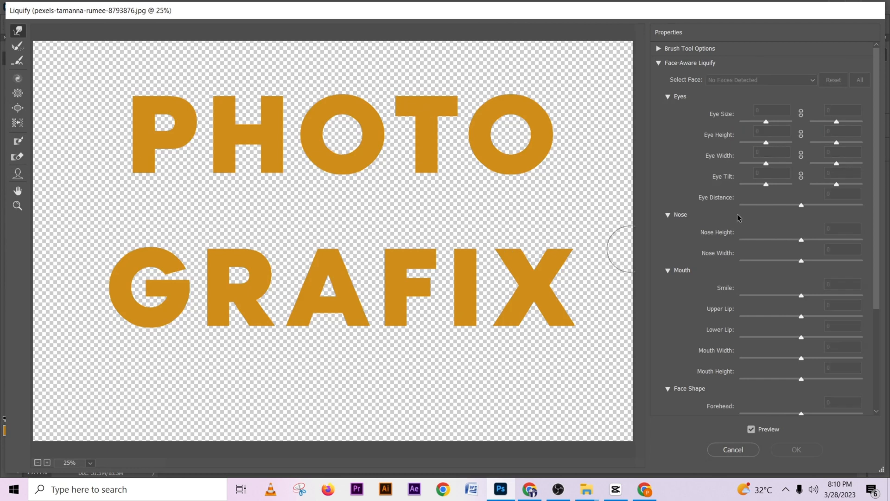
left_click_drag(876, 139, 876, 371)
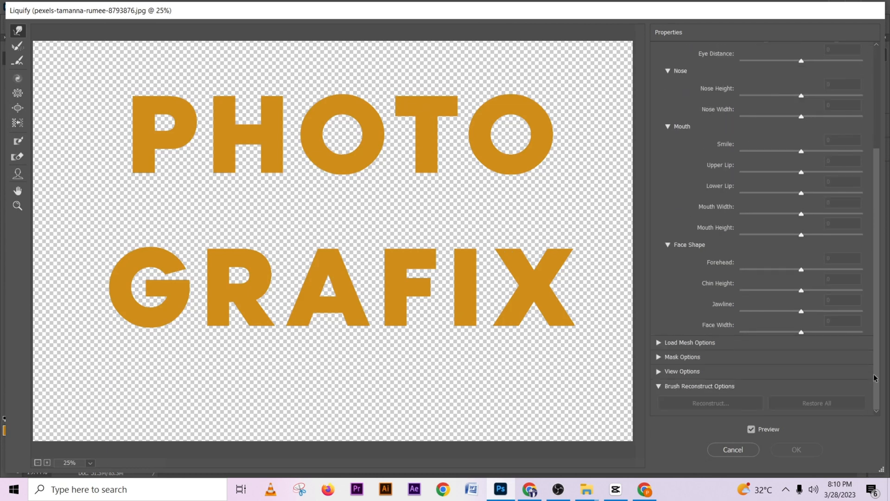
left_click(659, 357)
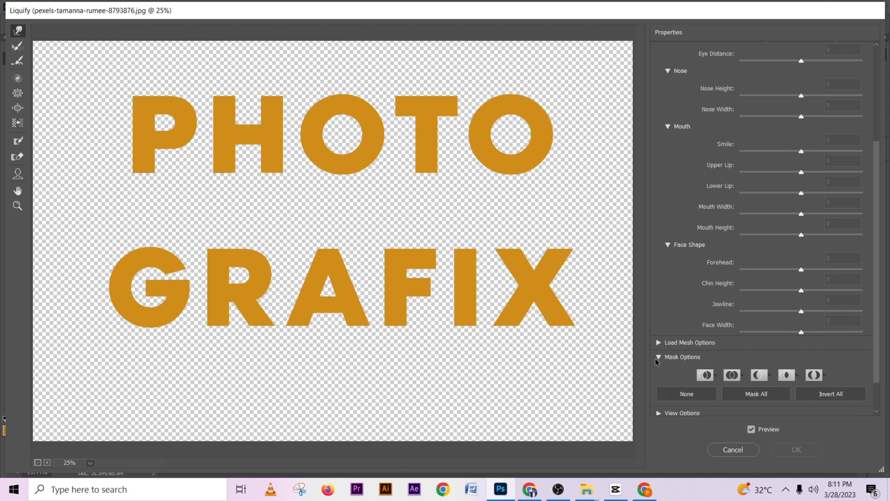
left_click(658, 358)
left_click(659, 372)
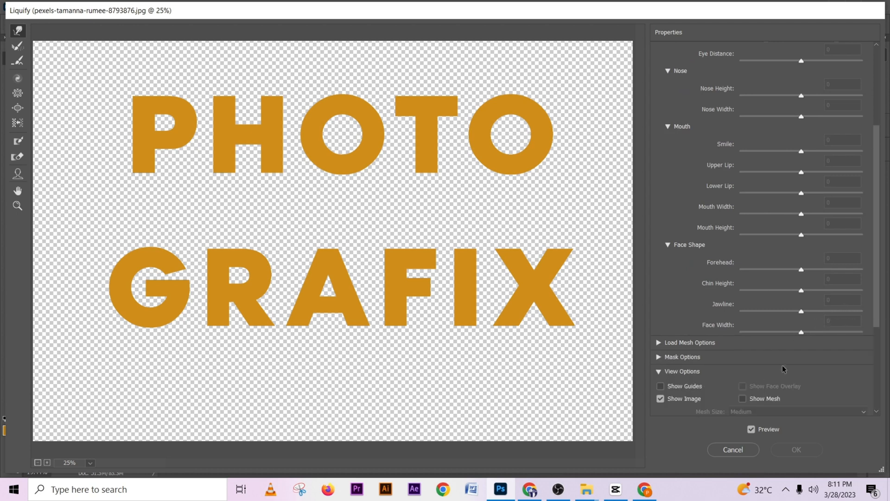
left_click_drag(876, 312, 876, 359)
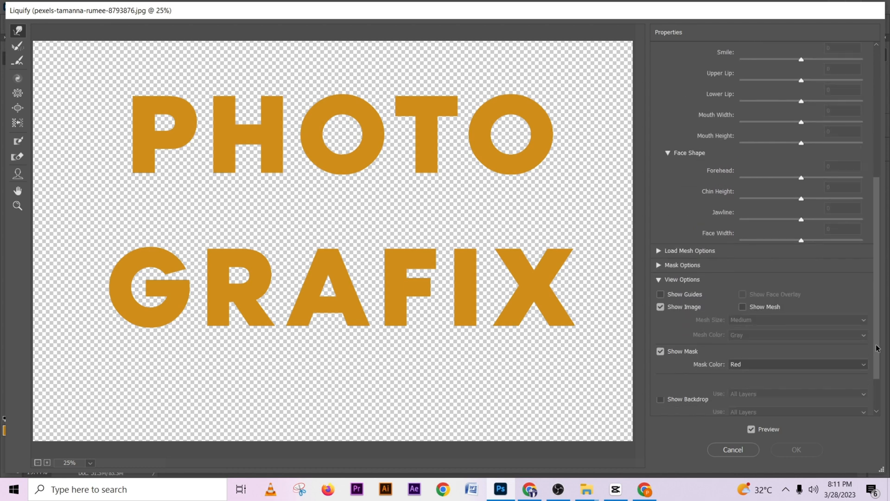
Step: Show the Liquify mesh with Medium mesh size and Gray mesh color
left_click(742, 302)
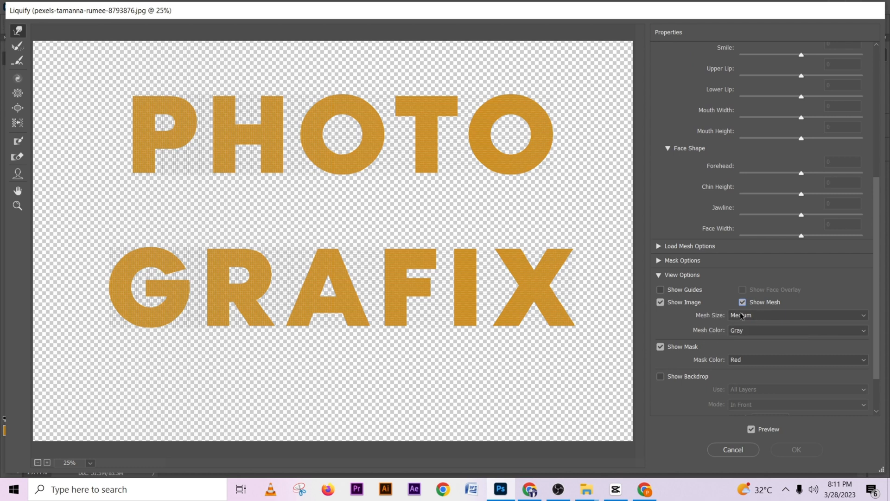
left_click(763, 315)
left_click(751, 334)
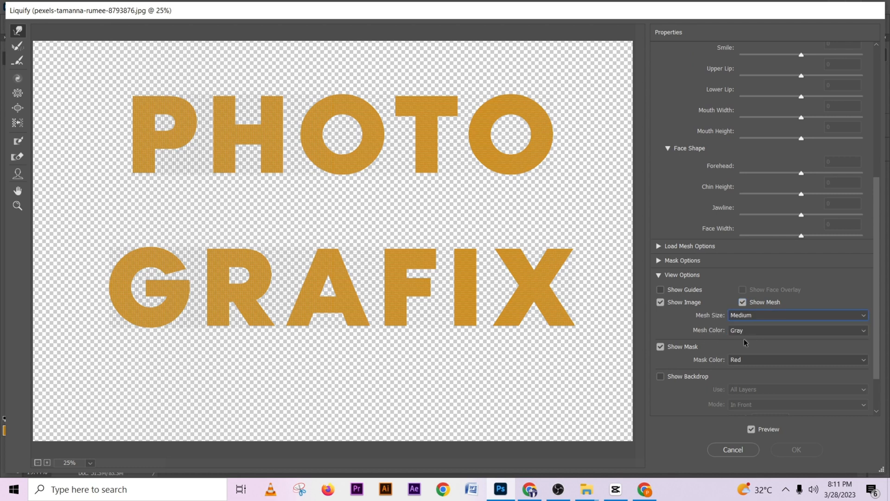
left_click(762, 331)
left_click(726, 369)
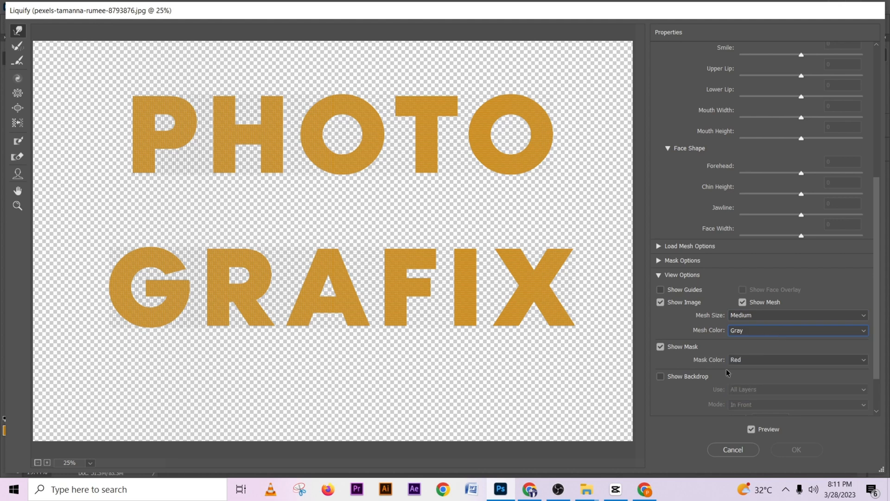
Step: Show the Background layer as the Liquify backdrop, with mode Behind and opacity 100
scroll(876, 318, "down", 2)
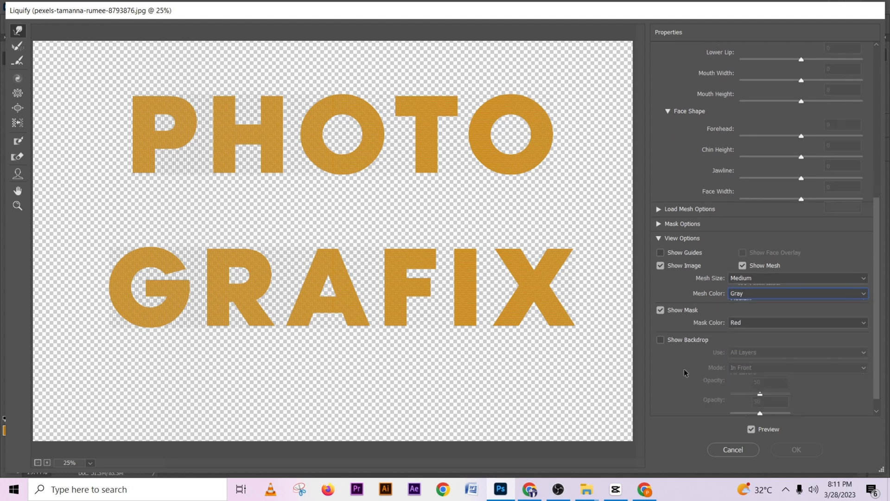
left_click(661, 339)
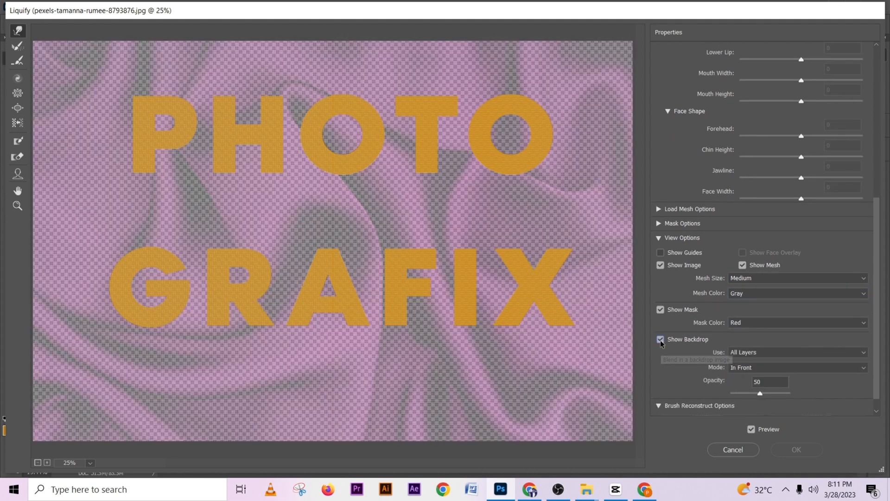
left_click(760, 351)
left_click(755, 370)
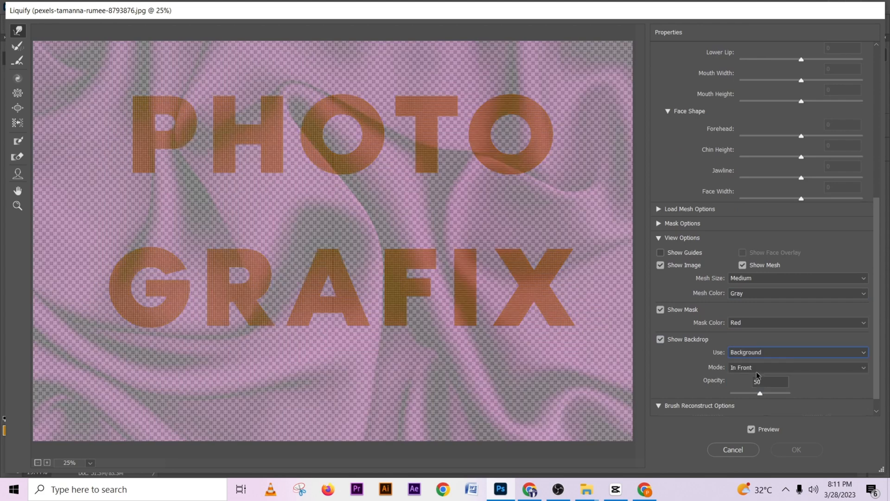
left_click(758, 368)
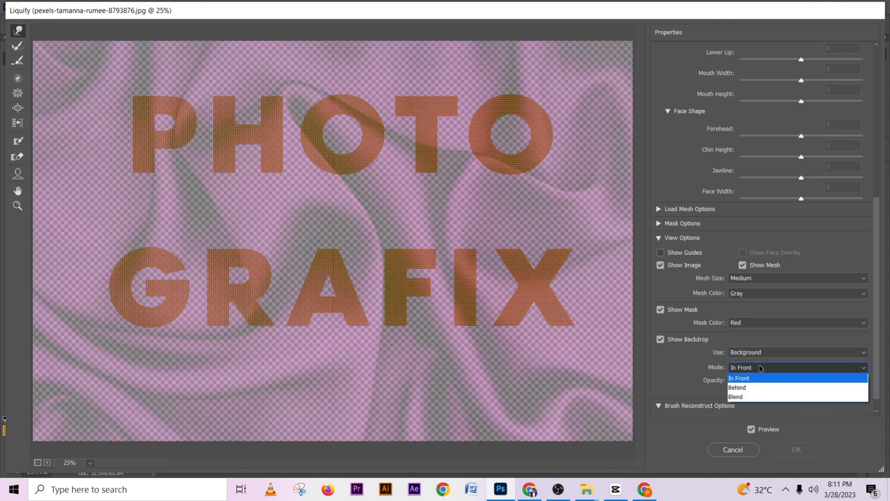
left_click(747, 387)
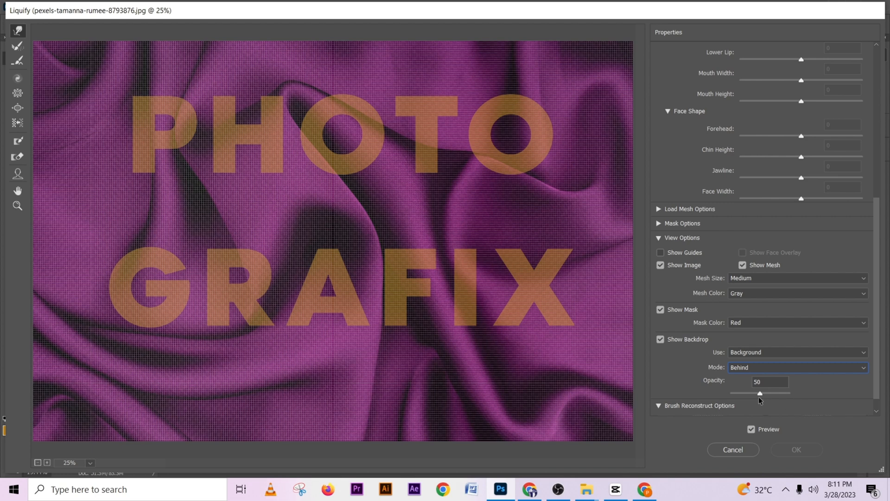
left_click_drag(768, 394, 804, 396)
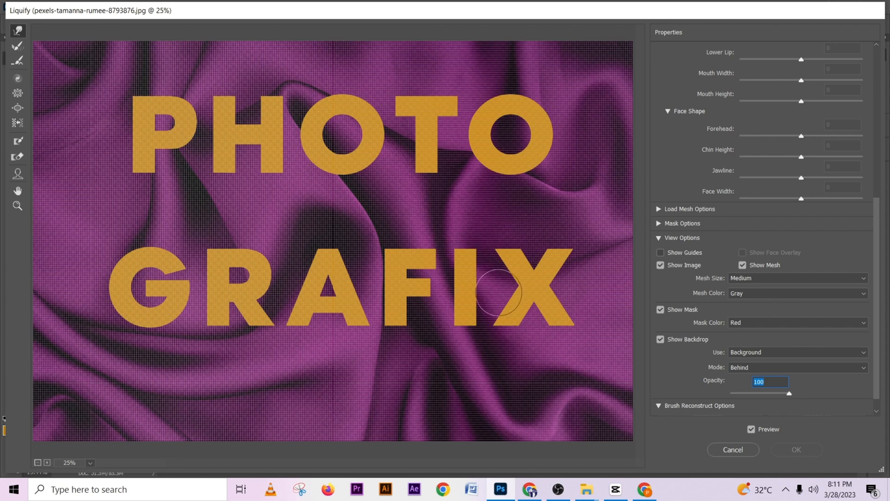
Step: Hide the Liquify mesh and lower the backdrop opacity to 84
left_click(741, 265)
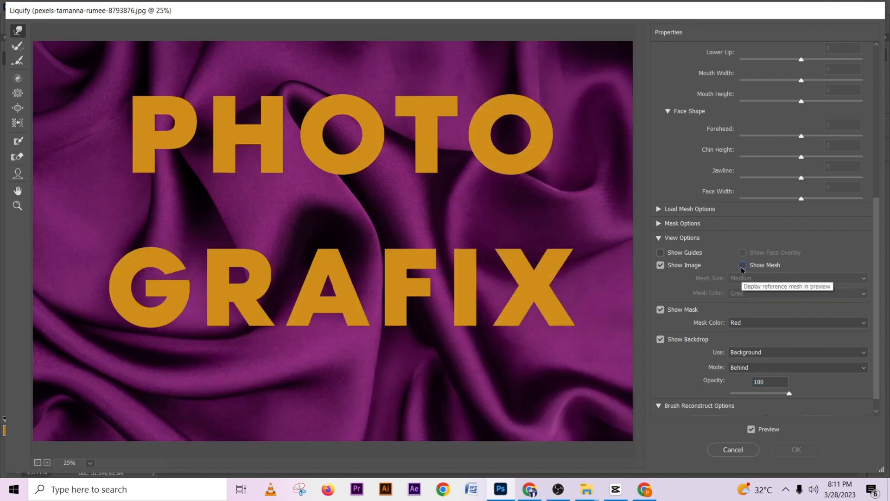
left_click(780, 394)
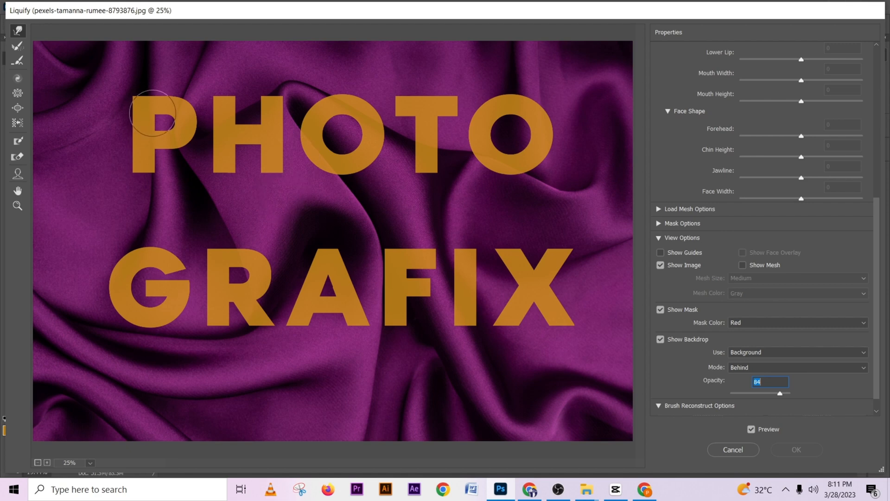
Step: Warp the upper-left corner and top edge of the P inward to follow the fabric folds, using a smaller Forward Warp brush
scroll(153, 112, "up", 5)
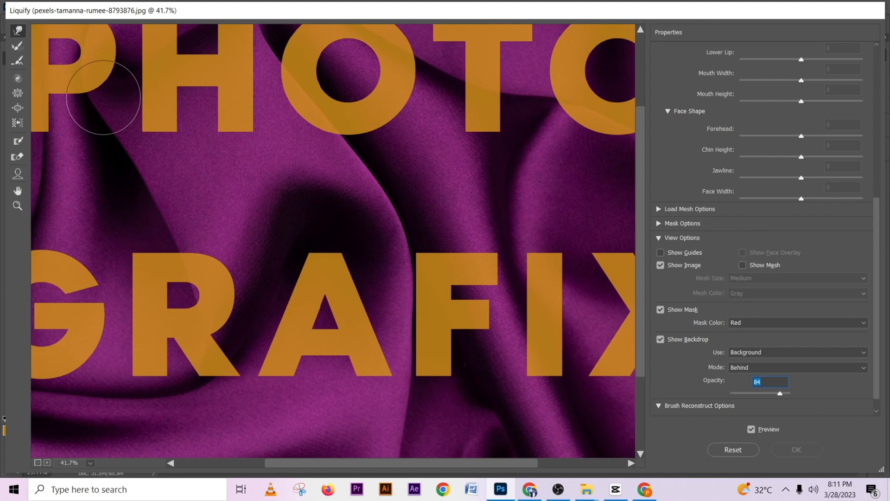
mouse_move(159, 137)
left_mouse_down()
mouse_move(318, 222)
mouse_move(280, 204)
left_mouse_up()
scroll(188, 137, "up", 2)
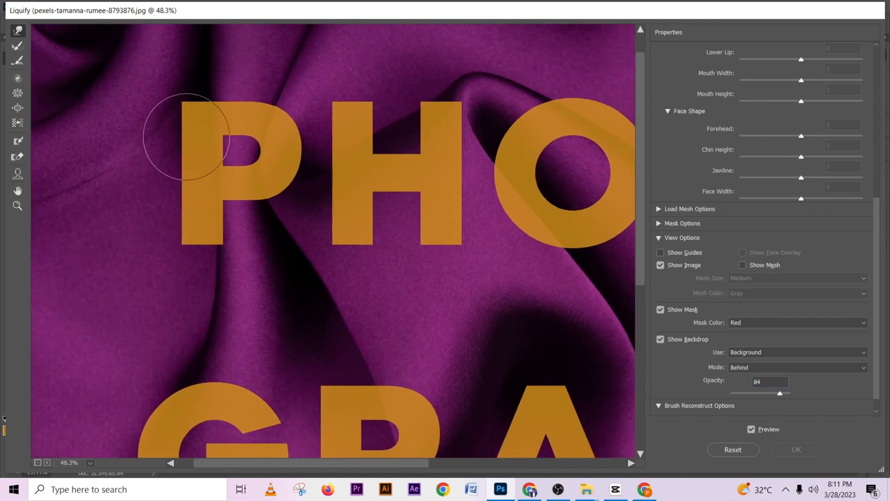
left_click_drag(195, 141, 304, 180)
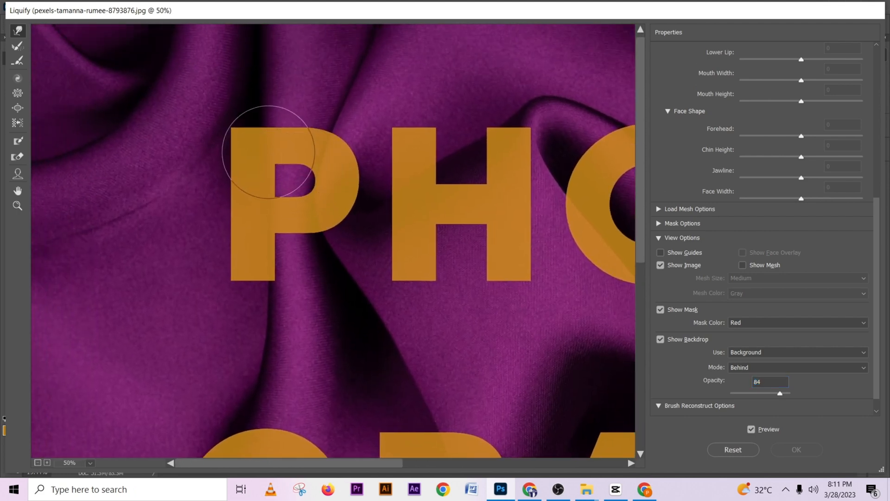
scroll(252, 153, "up", 1)
scroll(251, 154, "up", 1)
left_click_drag(248, 152, 202, 152)
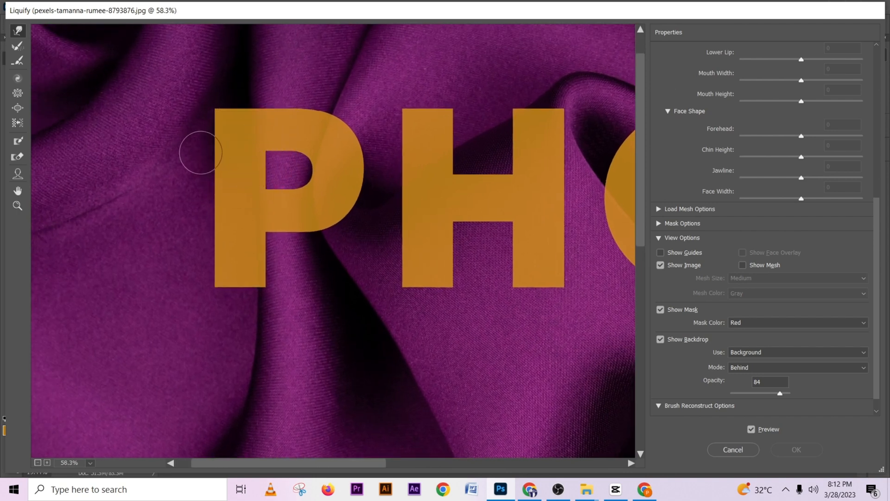
left_click_drag(215, 98, 215, 106)
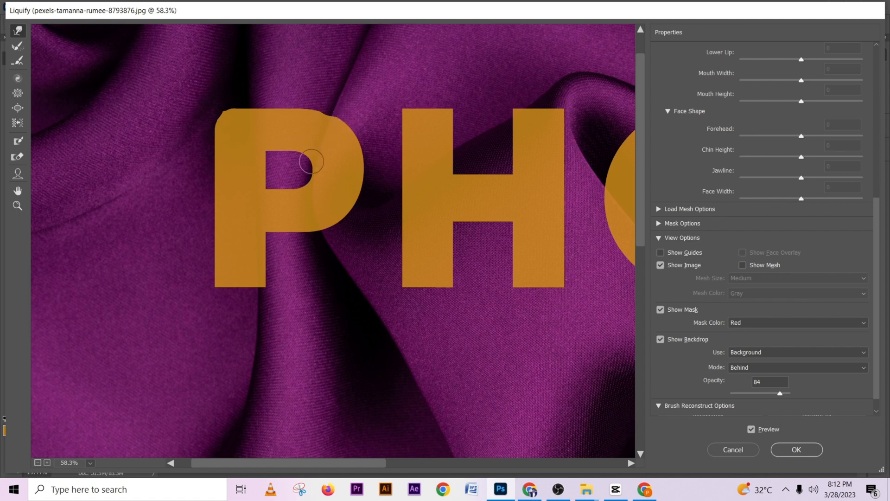
Step: Set the backdrop opacity to 54 and warp the P's counter, bowl and inner stem edge along the fold
left_click(765, 391)
left_click_drag(766, 397, 762, 399)
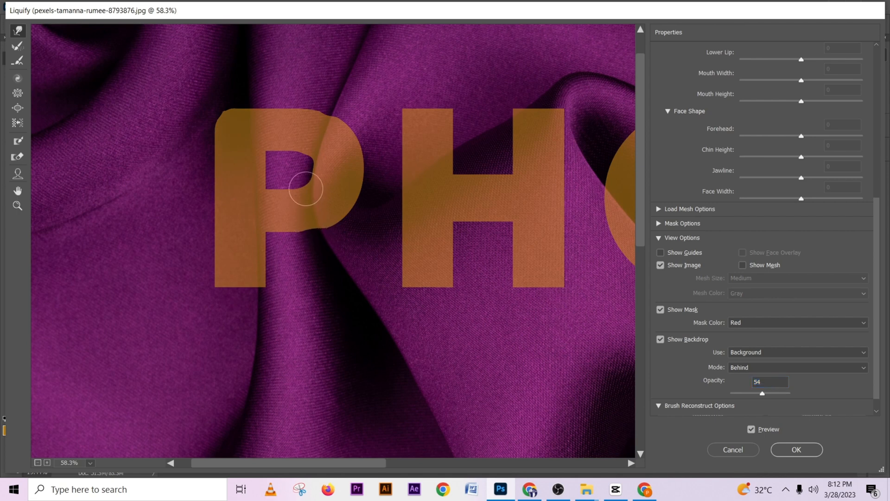
key("bracketright")
key("bracketright")
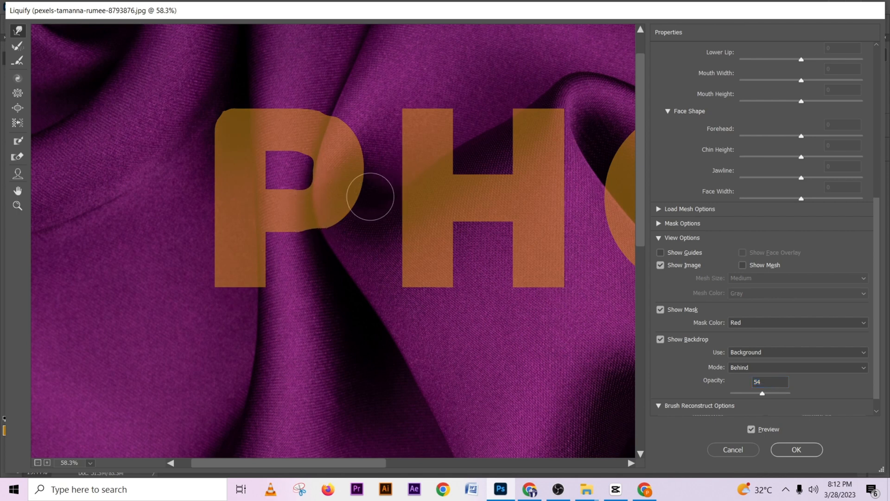
left_click_drag(359, 197, 354, 195)
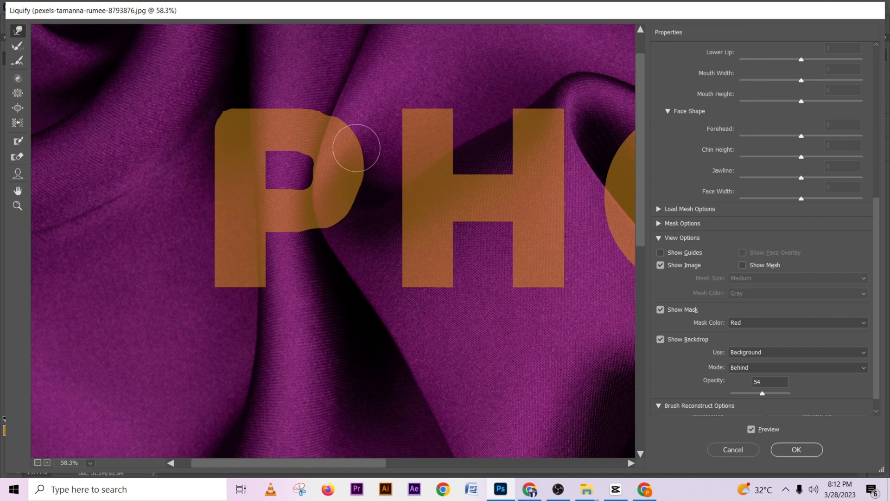
key("bracketright")
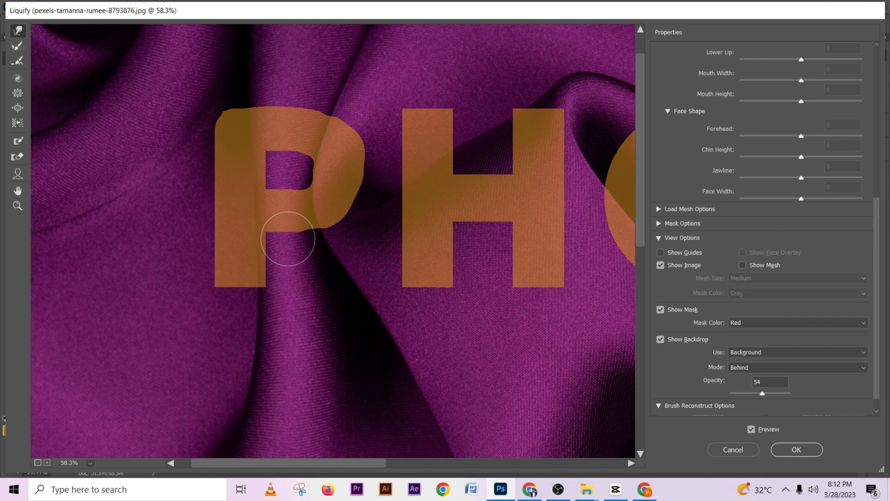
left_click_drag(288, 239, 294, 239)
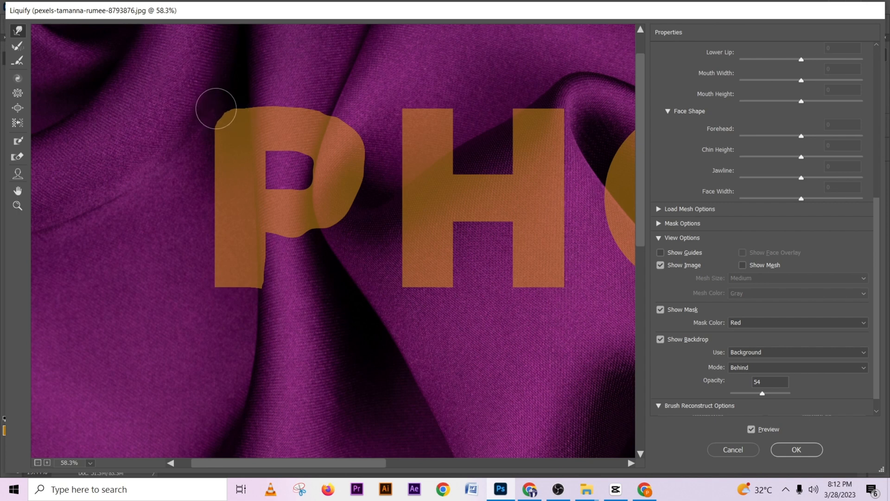
Step: Push the P's top edge slightly upward over the raised fold with a larger Forward Warp brush
key("bracketright")
key("bracketright")
key("bracketright")
left_click_drag(280, 101, 280, 97)
key("bracketleft")
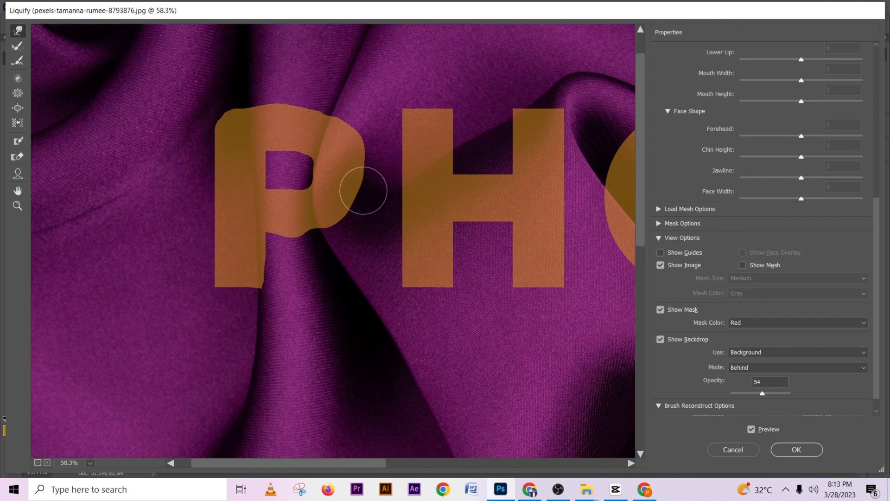
Step: Bulge the top of the H's left stem slightly upward with an enlarged Forward Warp brush
key("bracketright")
key("bracketright")
key("bracketright")
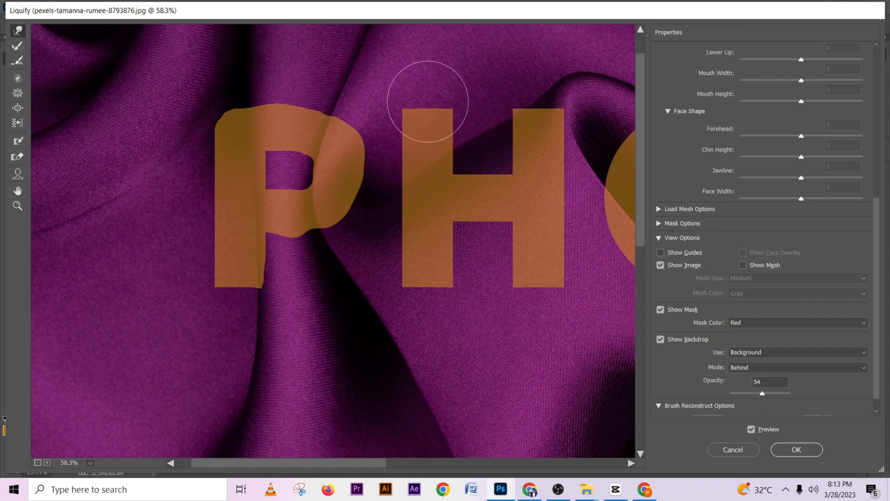
left_click_drag(428, 101, 427, 97)
key("bracketleft")
key("bracketleft")
key("bracketleft")
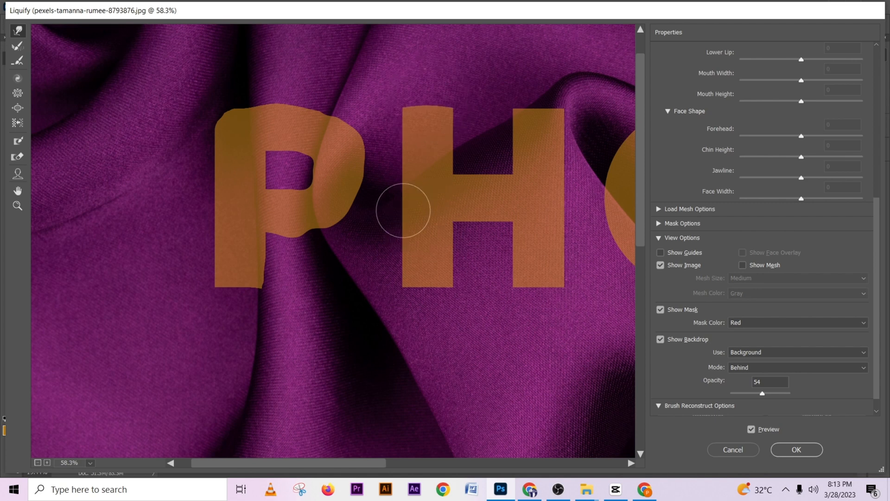
Step: Warp the sides of the H's left stem and the top of its right stem to follow the diagonal fold
left_click_drag(398, 195, 402, 195)
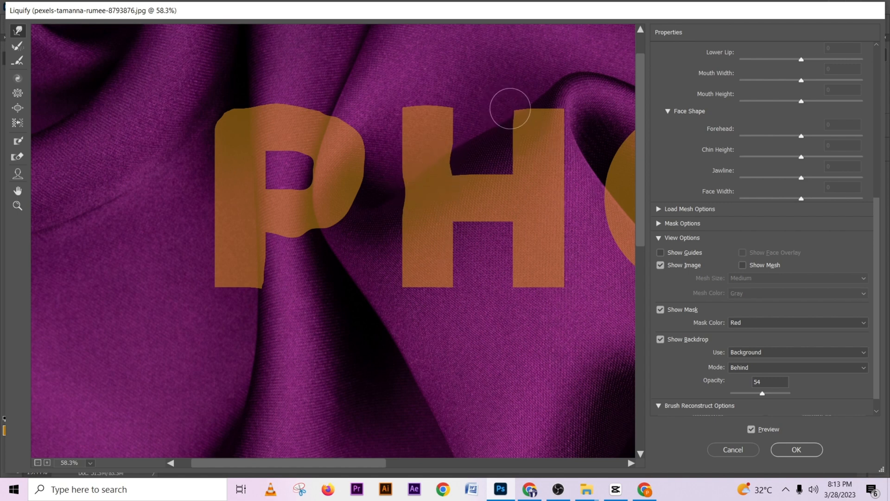
left_click_drag(511, 110, 512, 113)
key("bracketleft")
key("bracketleft")
key("bracketleft")
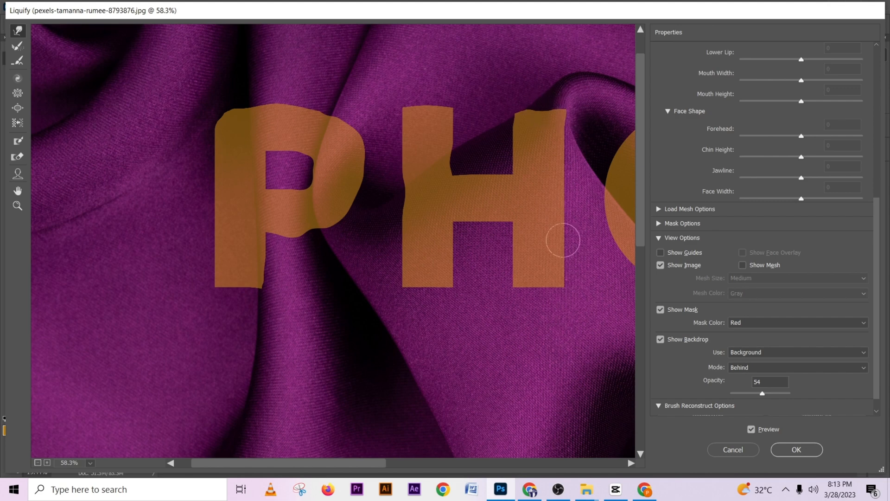
Step: Compare the warped P and H with the original lettering by toggling the Liquify preview off and on
scroll(530, 228, "down", 4, "alt")
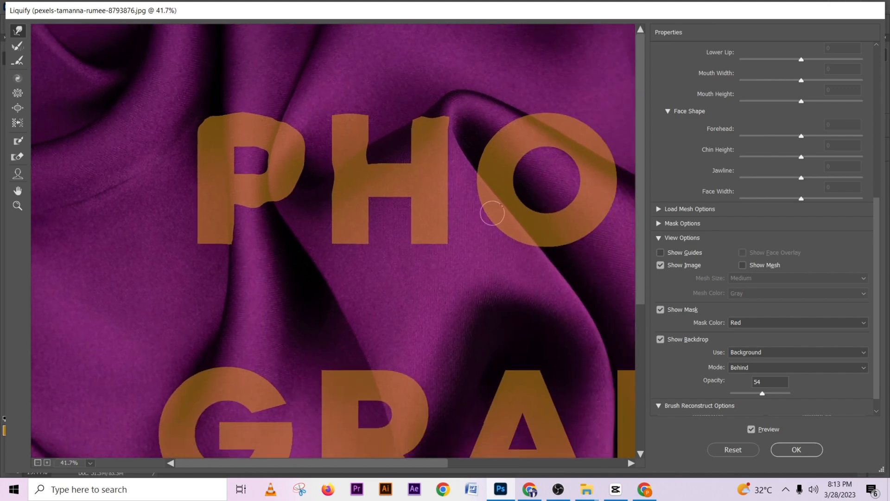
left_click(751, 430)
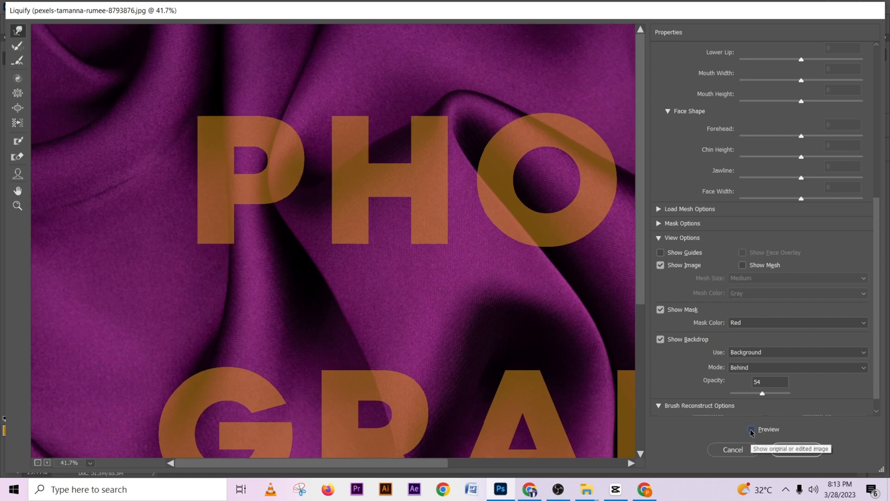
left_click(752, 430)
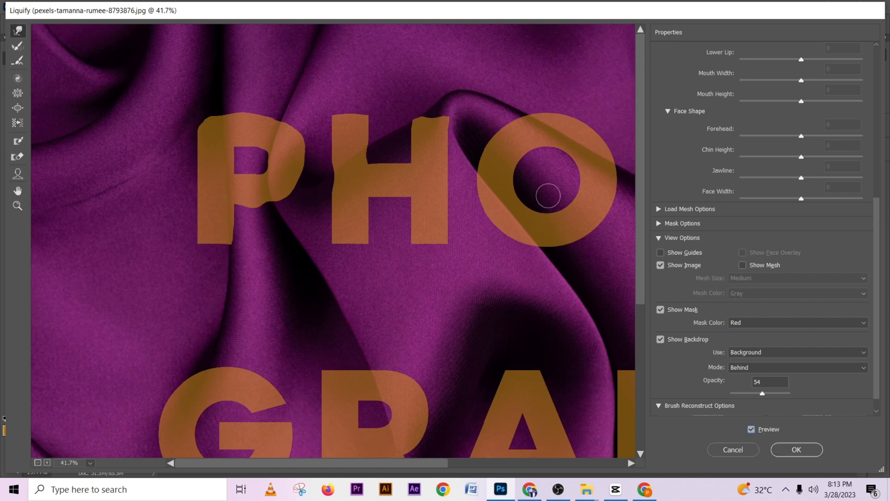
Step: Push the inner left edge of PHOTO's first O outward along the fold with an enlarged Forward Warp brush
scroll(548, 195, "up", 3, "alt")
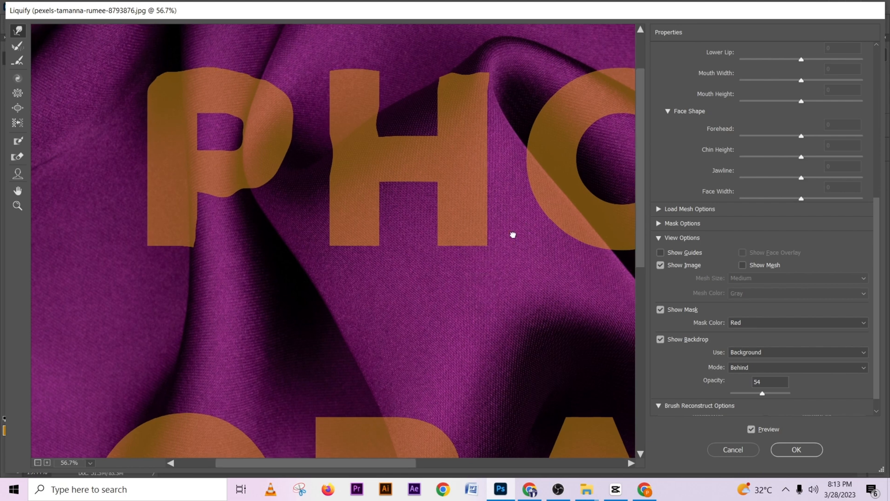
left_click_drag(513, 235, 392, 318)
key("bracketright")
key("bracketright")
key("bracketright")
key("bracketright")
key("bracketright")
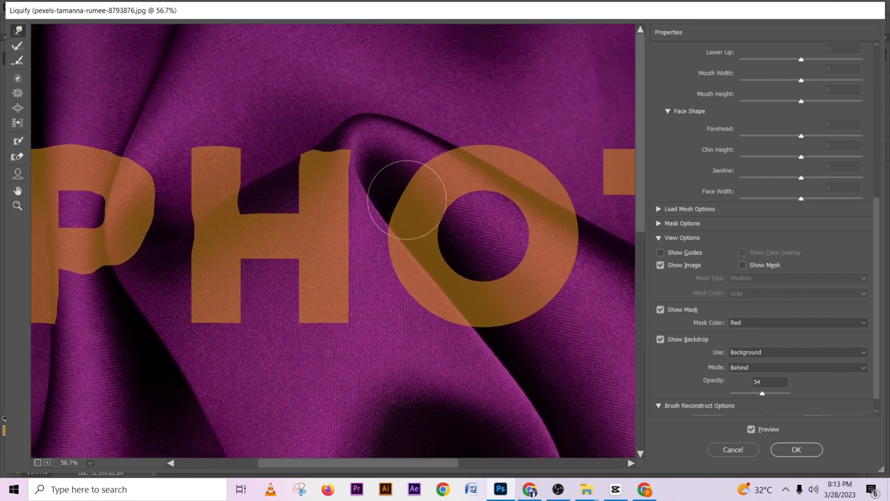
left_click_drag(441, 242, 436, 239)
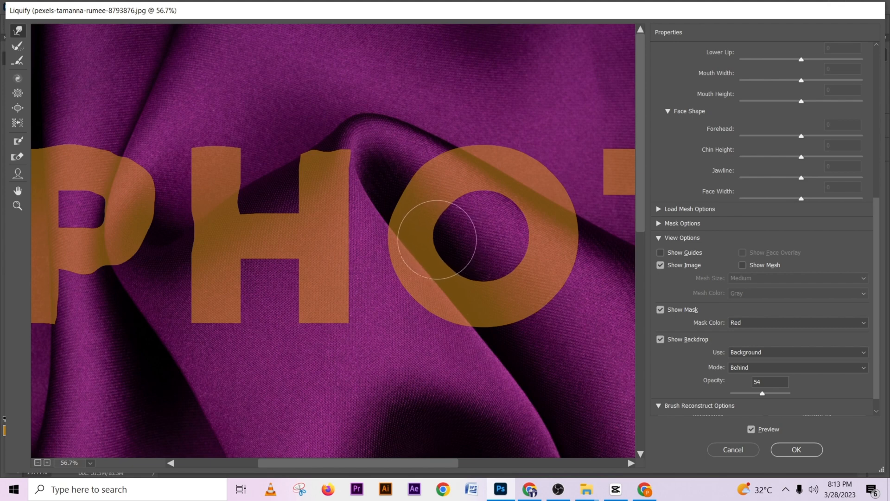
key("bracketleft")
key("bracketleft")
key("bracketleft")
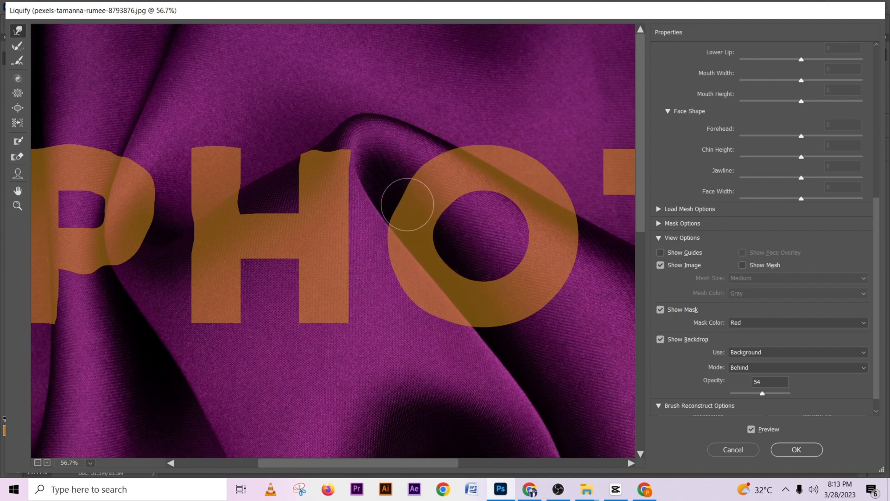
Step: Warp the first O's outer left edge inward and reshape its lower outer and inner edges around the fold
left_click_drag(410, 198, 416, 204)
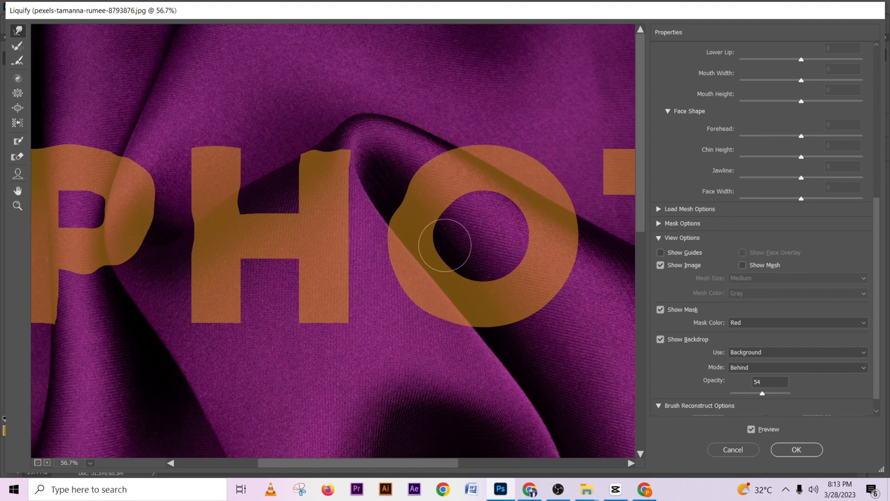
mouse_move(504, 305)
left_mouse_down()
mouse_move(520, 327)
mouse_move(514, 319)
left_mouse_up()
left_click_drag(494, 278, 496, 282)
key("bracketleft")
key("bracketleft")
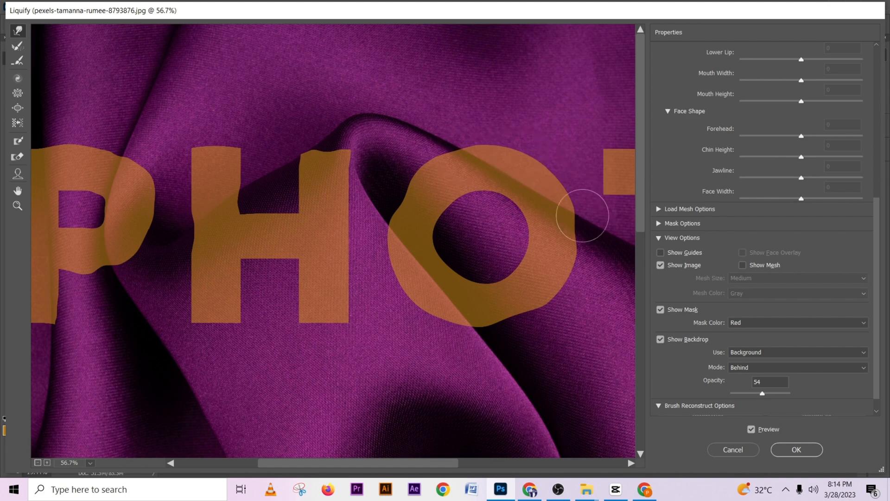
Step: Refine the first O's upper and right edges against the folds, varying the Forward Warp brush size
key("bracketright")
key("bracketright")
key("bracketright")
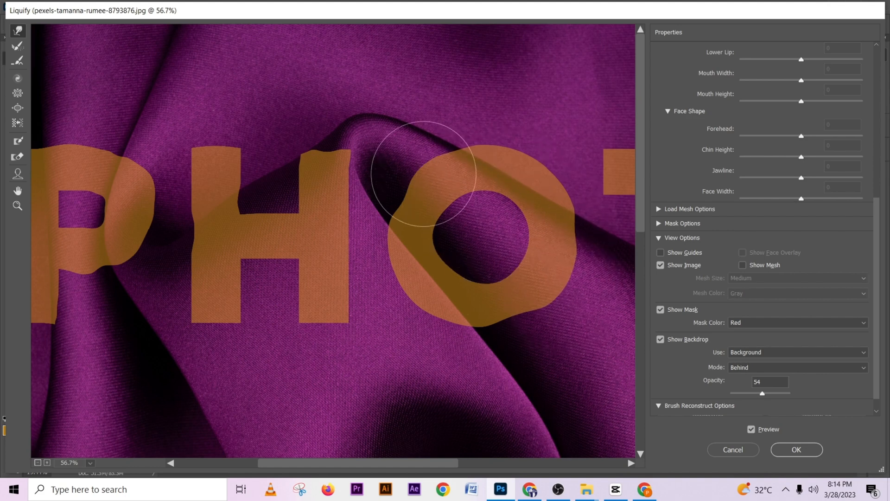
key("bracketleft")
key("bracketleft")
key("bracketleft")
key("bracketleft")
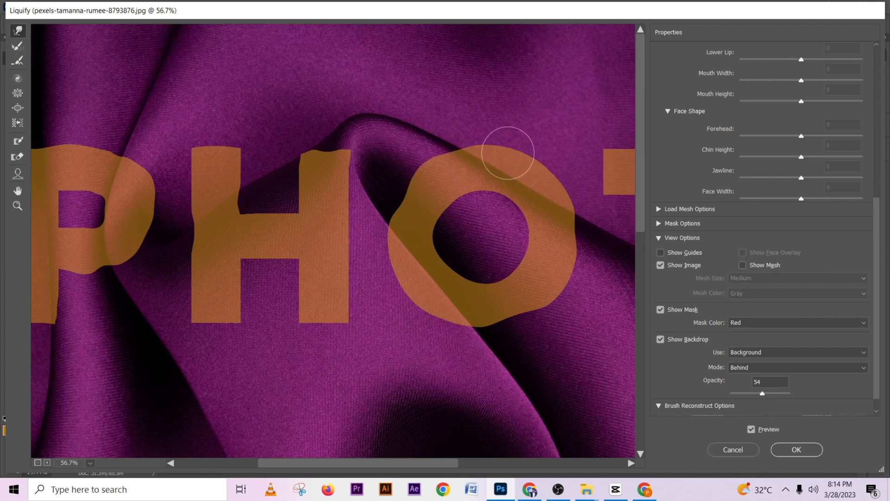
key("bracketright")
key("bracketright")
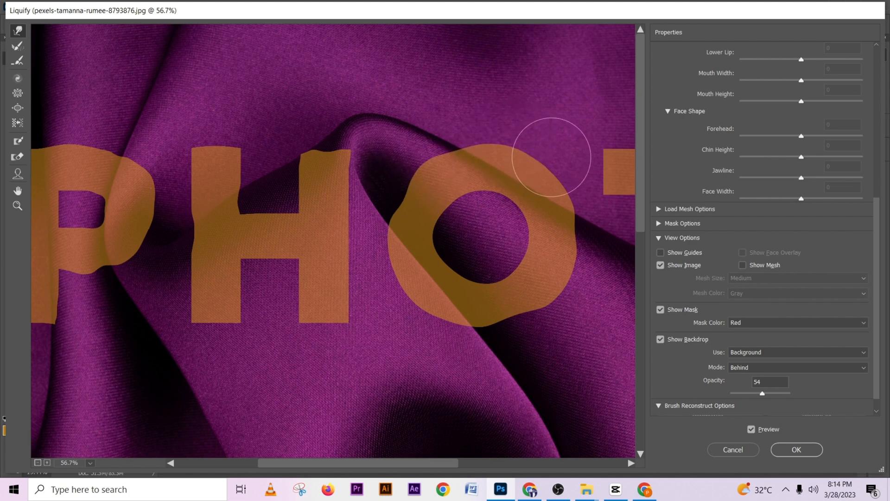
key("bracketleft")
key("bracketleft")
key("bracketleft")
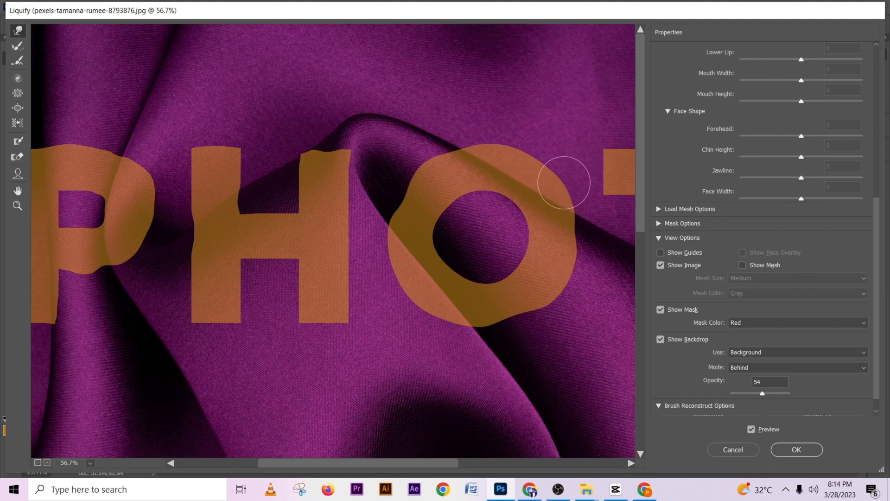
key("bracketleft")
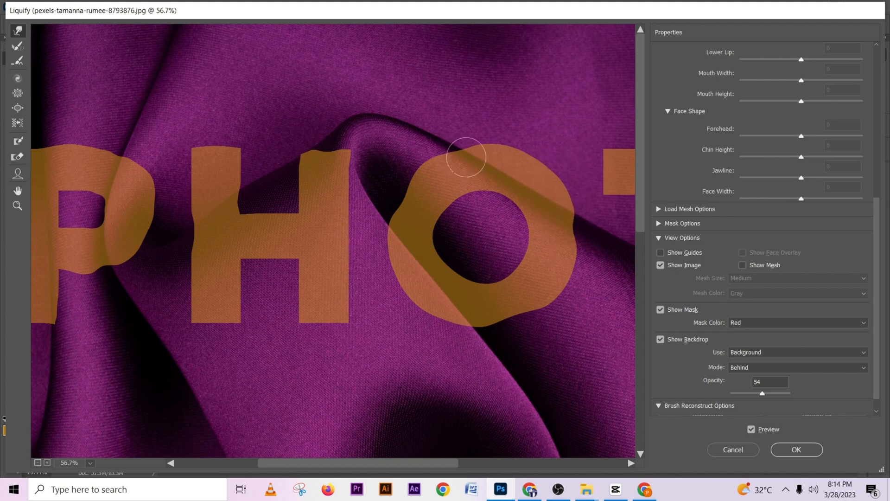
Step: Refine the first O's lower outer edge where the diagonal fold crosses it, adjusting the Forward Warp brush size
key("bracketright")
key("bracketright")
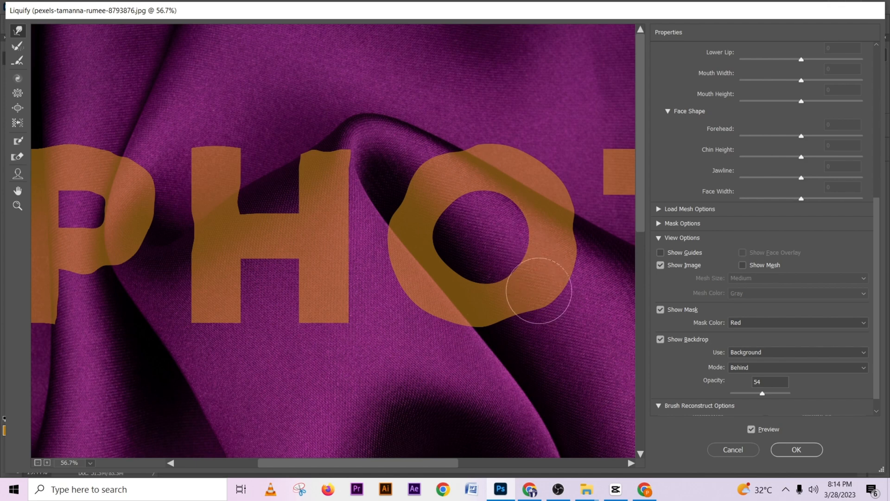
key("bracketleft")
key("bracketleft")
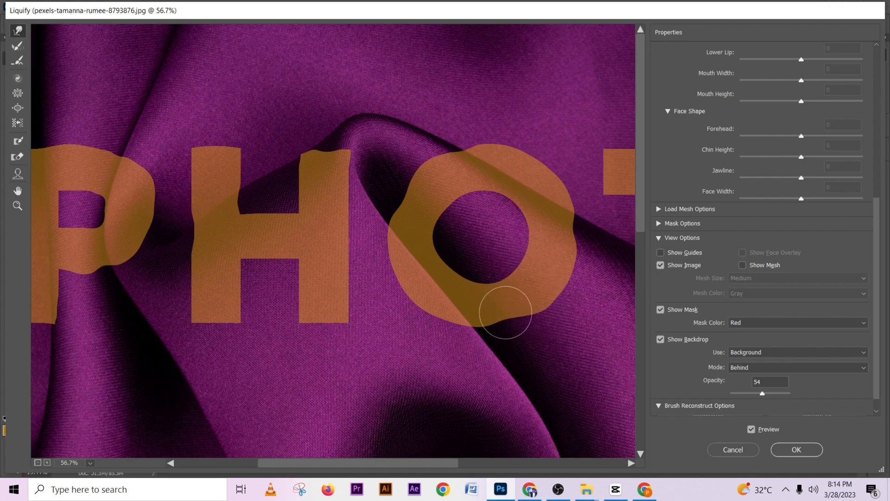
key("bracketright")
key("bracketright")
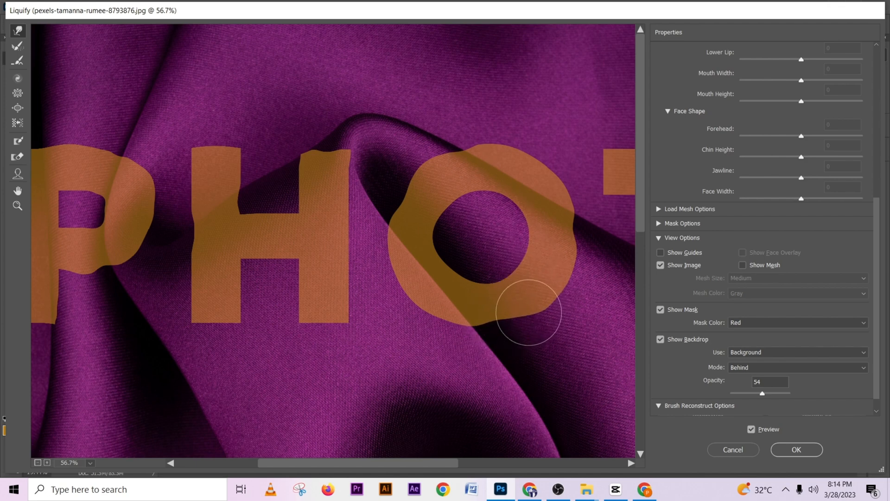
key("bracketleft")
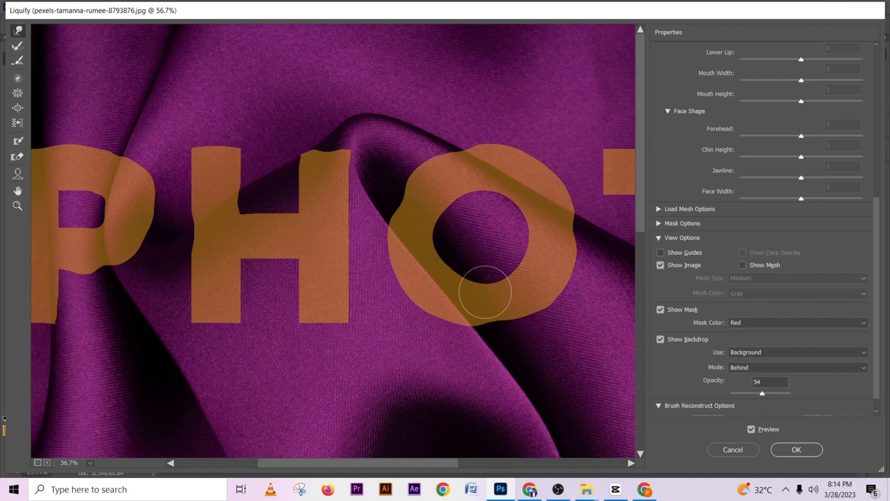
Step: Warp the edges of the T's stem in PHOTO where the dark fold crosses it
scroll(482, 286, "down", 1)
left_click_drag(532, 292, 392, 289)
left_click_drag(468, 287, 399, 287)
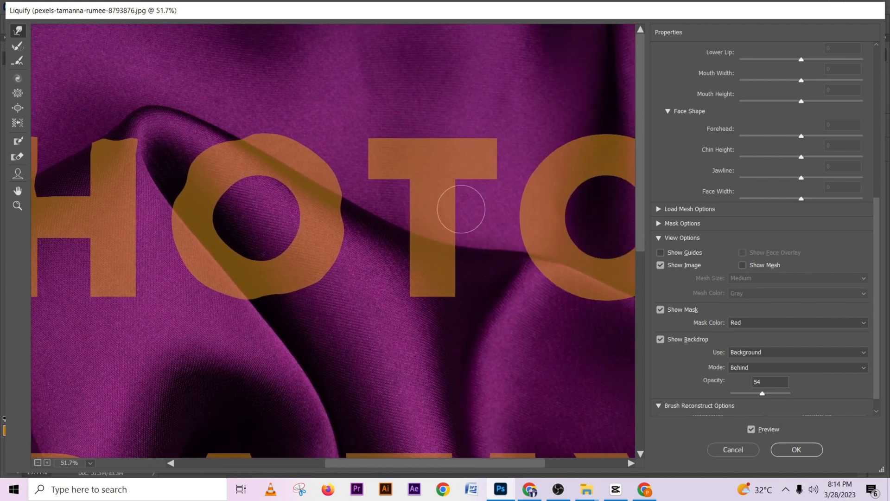
left_click_drag(403, 236, 406, 238)
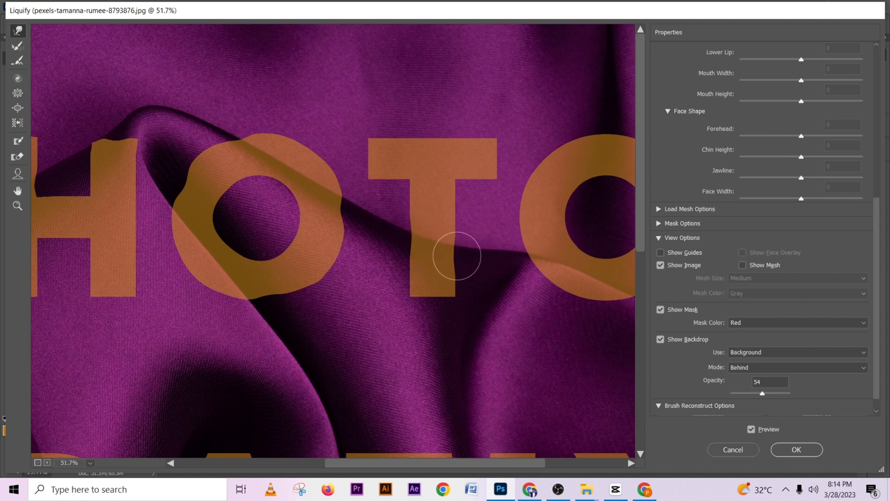
Step: Pull the bottom of the T's stem downward into an uneven edge with an enlarged Forward Warp brush
key("]")
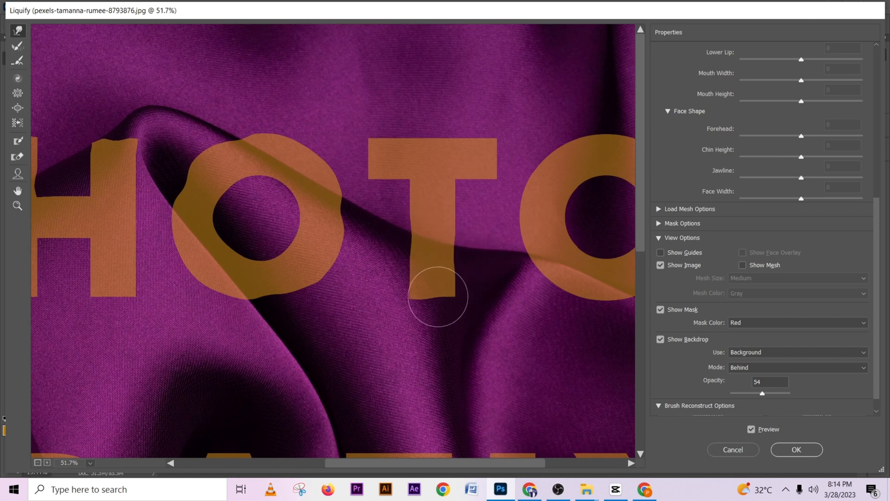
left_click_drag(452, 297, 411, 303)
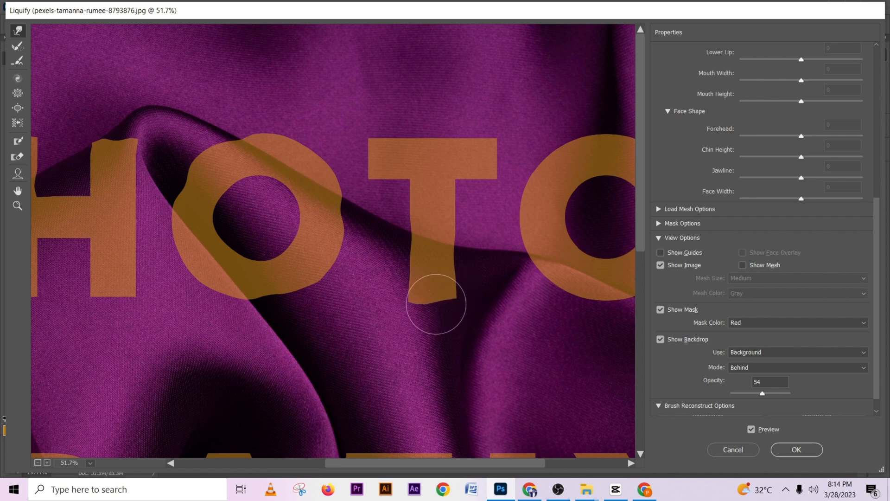
left_click_drag(456, 301, 454, 300)
key("[")
key("[")
key("]")
key("]")
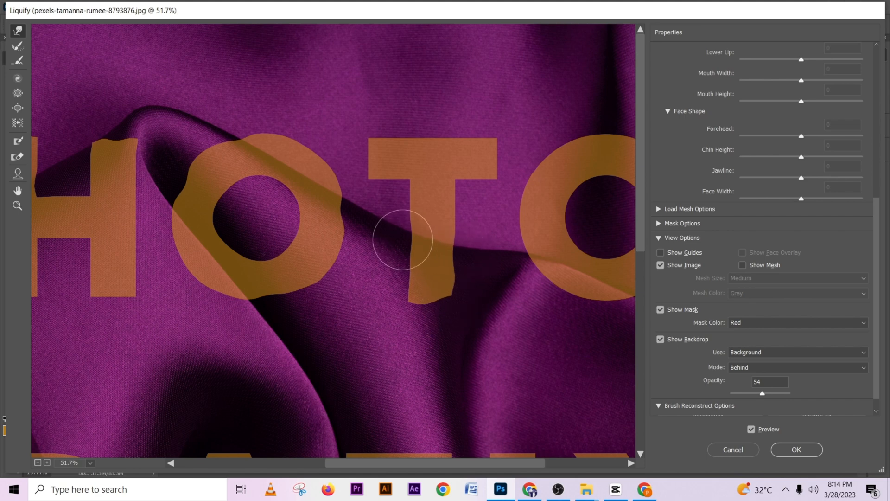
Step: Resize the Forward Warp brush and slightly flatten the top edge of PHOTO's second O against the fold
scroll(488, 274, "down", 2)
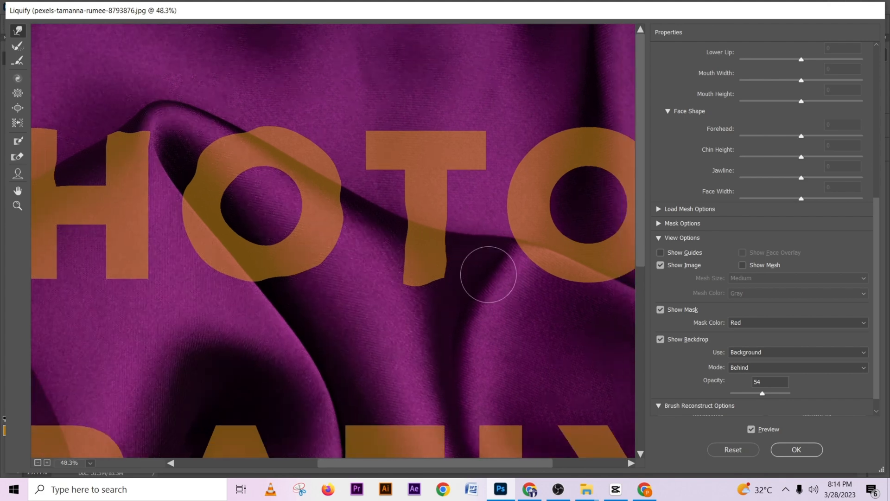
left_click_drag(496, 282, 406, 304)
scroll(388, 208, "up", 2)
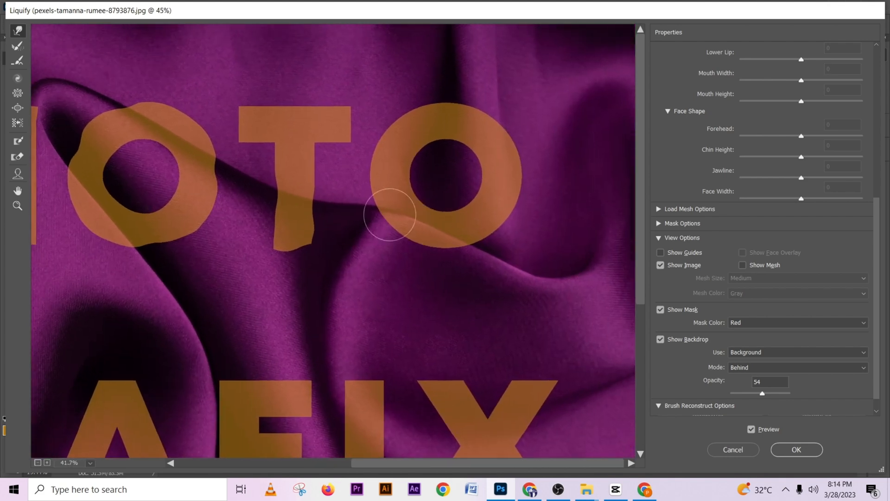
left_click_drag(412, 199, 417, 204)
key("bracketleft")
key("bracketleft")
key("bracketleft")
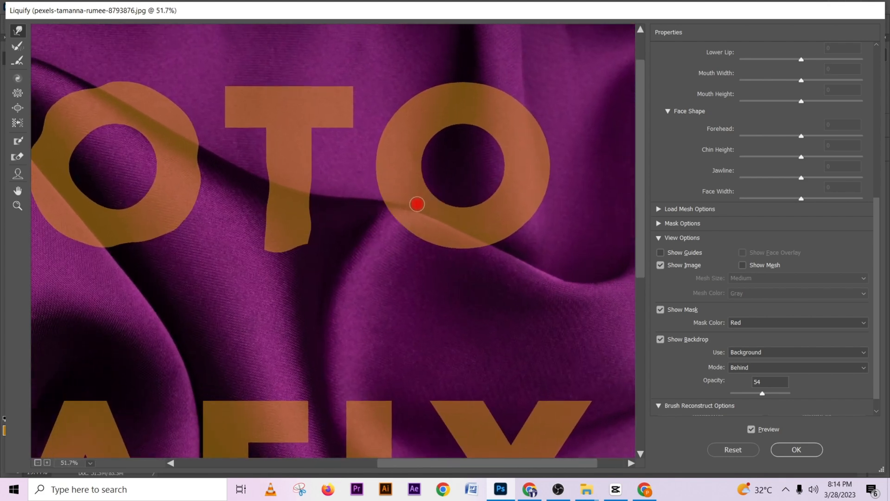
key("ctrl+z")
key("alt")
key("bracketright")
key("bracketright")
key("bracketright")
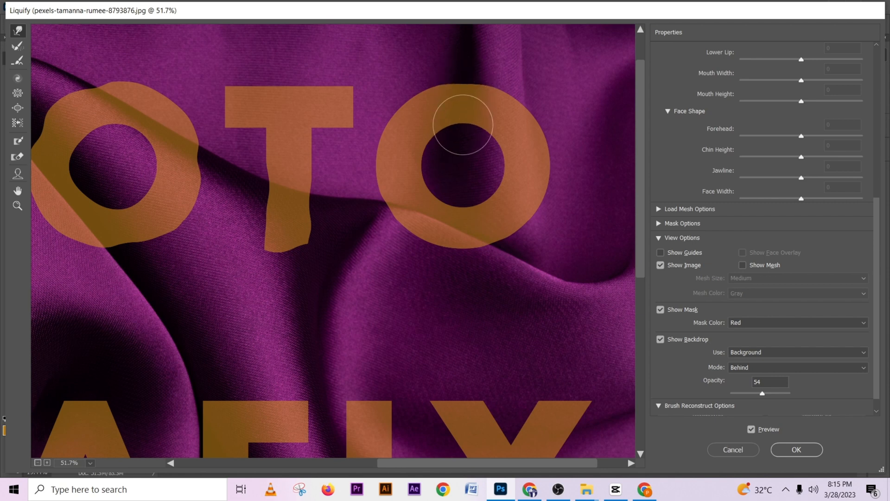
Step: Push the second O's upper-right outer edge outward and reshape the upper part of its inner edge
mouse_move(463, 122)
left_mouse_down()
mouse_move(461, 88)
mouse_move(503, 92)
left_mouse_up()
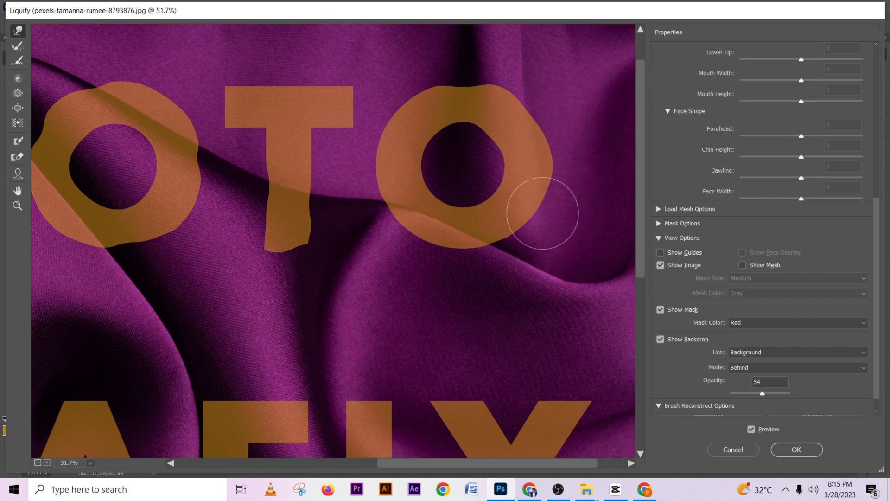
key("bracketleft")
key("bracketleft")
key("bracketleft")
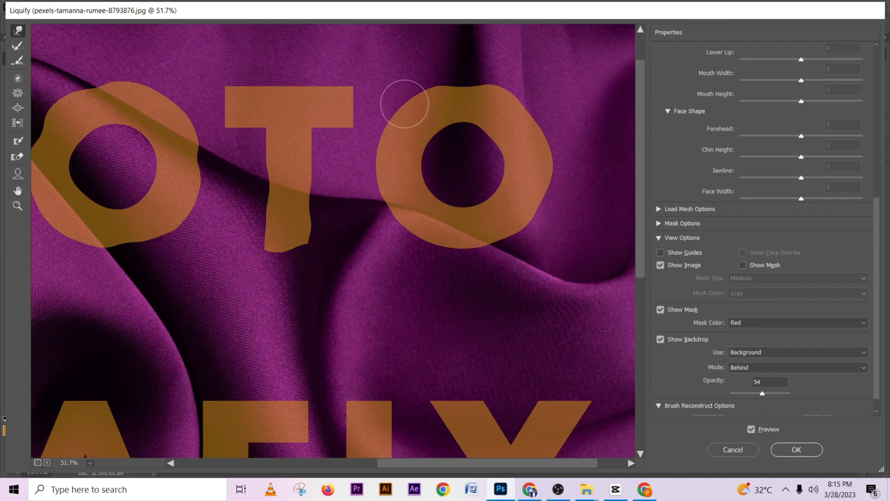
Step: Warp the upper-left edge of the G in GRAFIX inward along the fold and raise its top
scroll(424, 116, "down", 5)
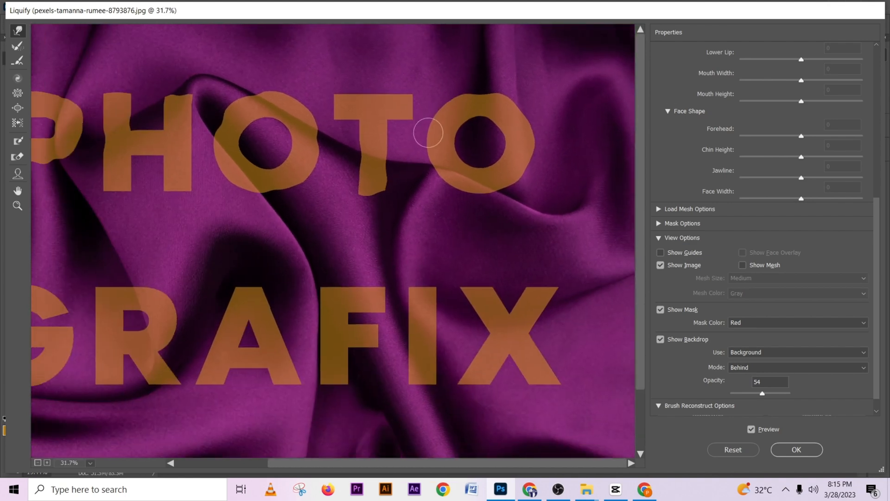
scroll(428, 134, "down", 3)
scroll(58, 342, "up", 3)
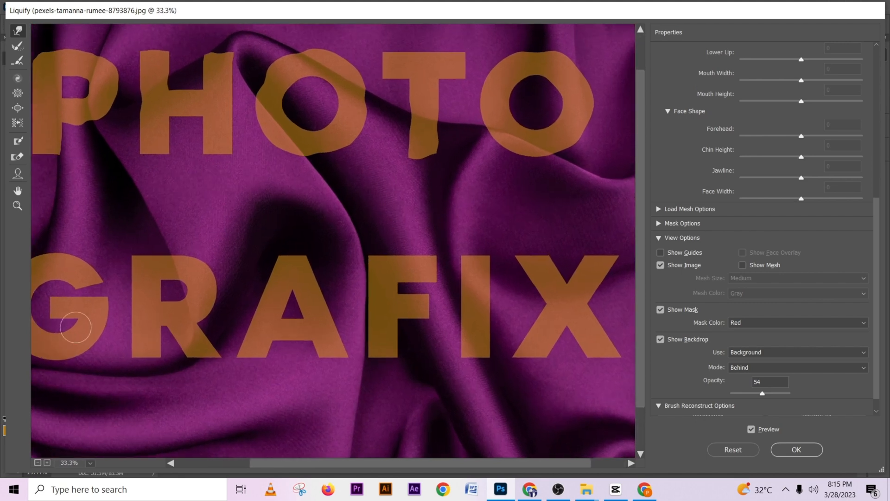
left_click_drag(171, 329, 441, 221)
scroll(139, 244, "up", 5)
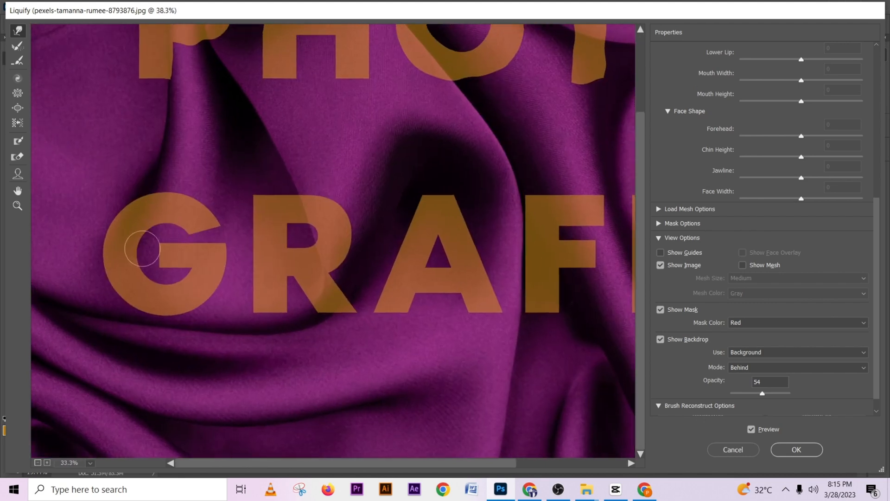
left_click_drag(231, 286, 357, 266)
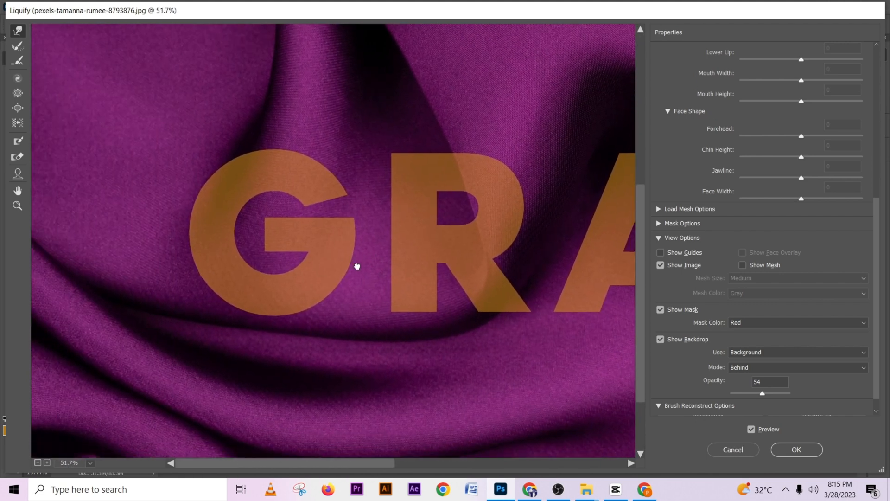
scroll(238, 243, "up", 1)
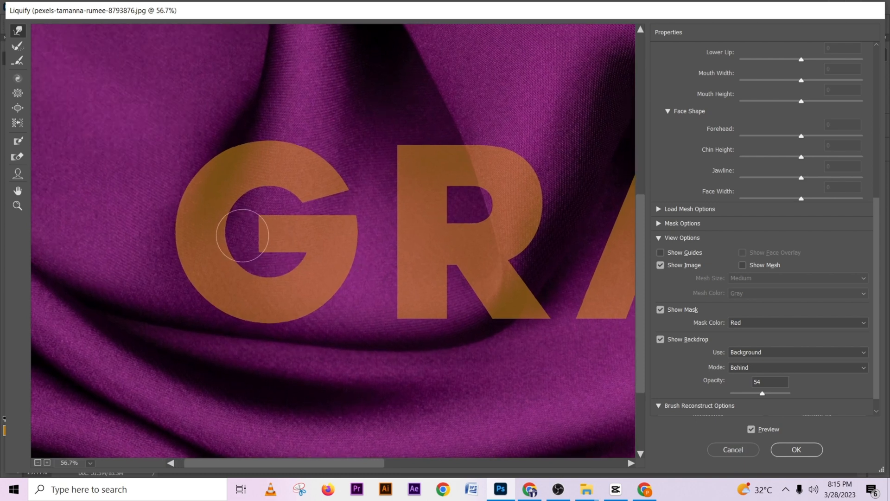
mouse_move(234, 166)
left_mouse_down()
mouse_move(246, 143)
mouse_move(243, 153)
left_mouse_up()
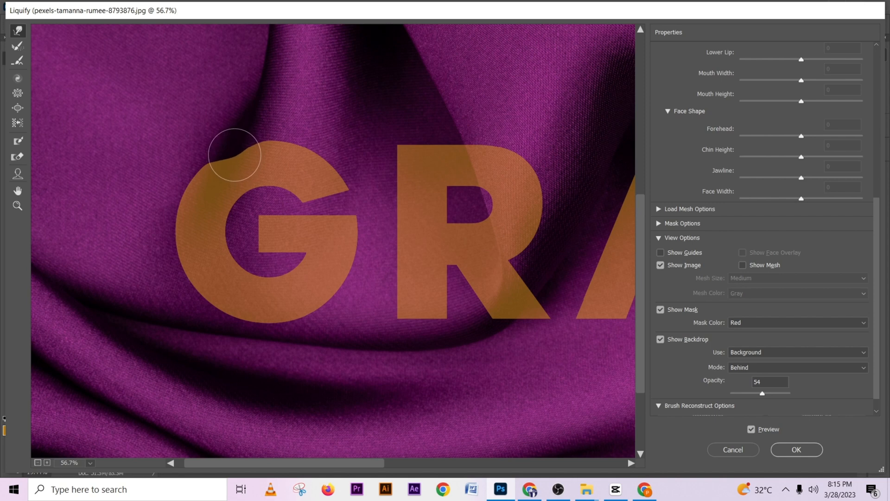
mouse_move(234, 154)
left_mouse_down()
mouse_move(208, 162)
mouse_move(270, 143)
mouse_move(250, 146)
left_mouse_up()
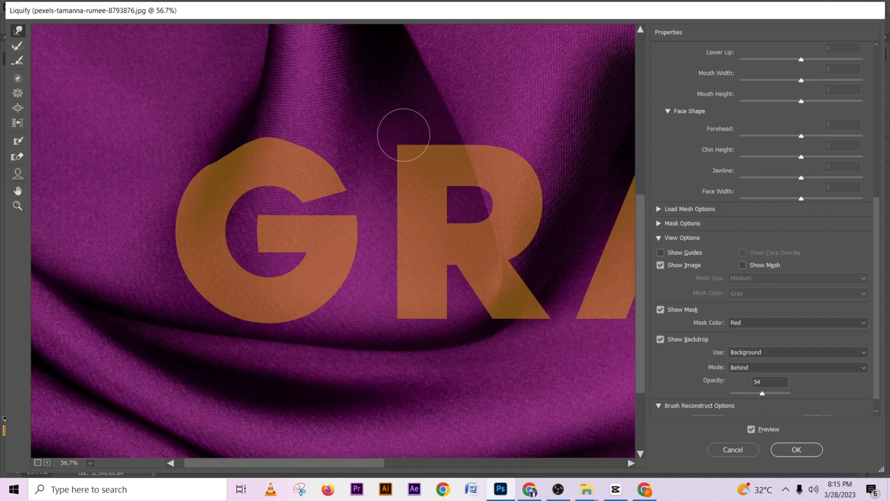
Step: Push the top-left corner of GRAFIX's R inward, varying the Forward Warp brush size
key("bracketright")
key("bracketright")
key("bracketleft")
key("bracketleft")
key("bracketleft")
key("bracketleft")
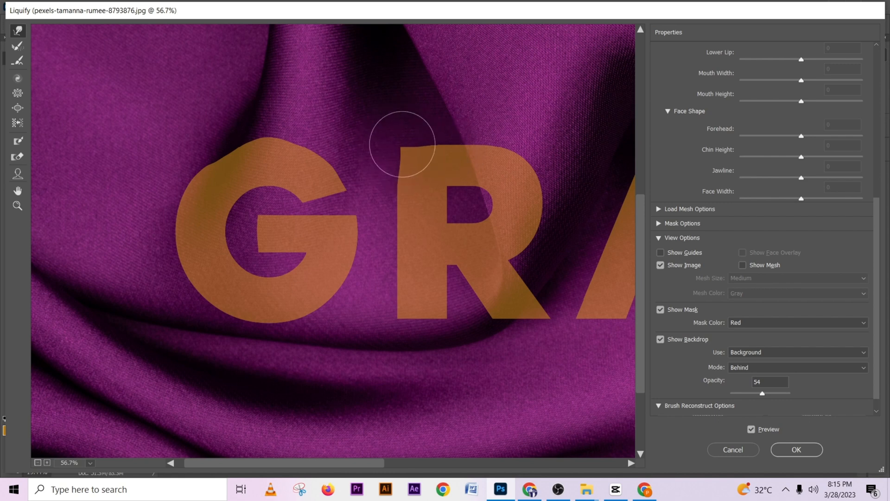
key("bracketleft")
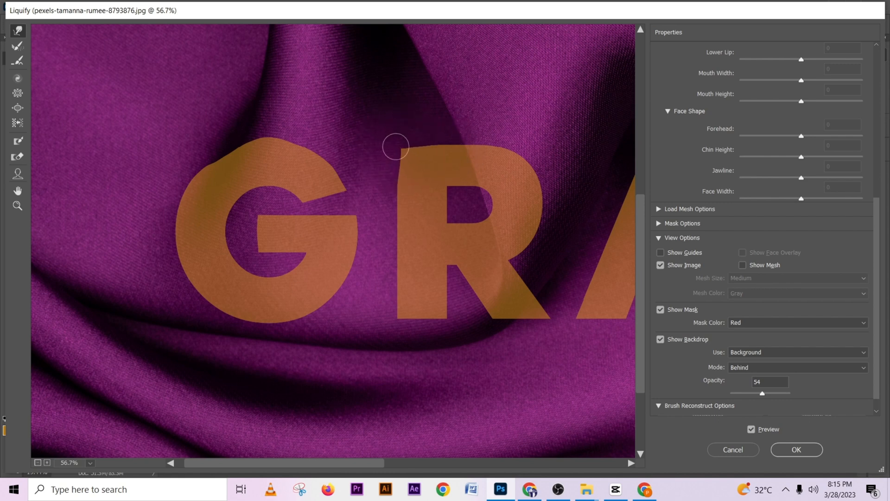
Step: Warp the R's top edge into a slight wave with an enlarged Forward Warp brush
key("bracketright")
key("bracketright")
key("bracketright")
left_click_drag(422, 149, 451, 151)
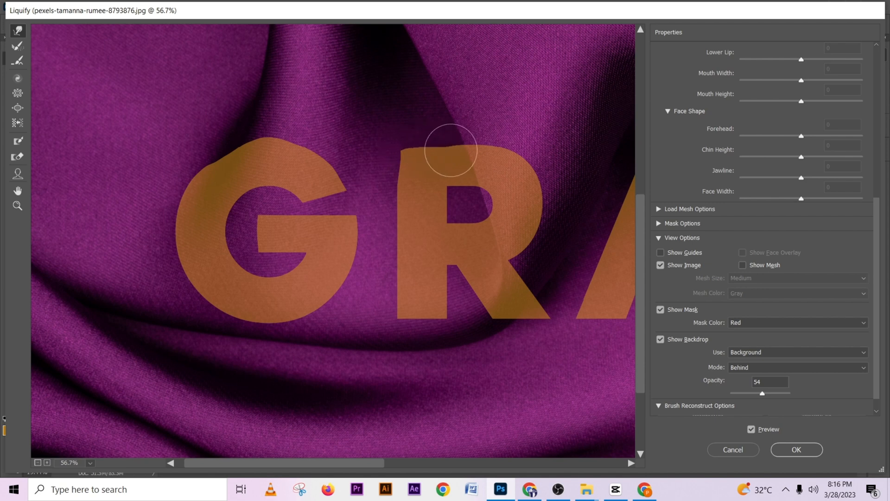
Step: Refine the R's inner opening and the outer curve of its bowl along the folds, varying the Forward Warp brush size
key("bracketleft")
key("bracketleft")
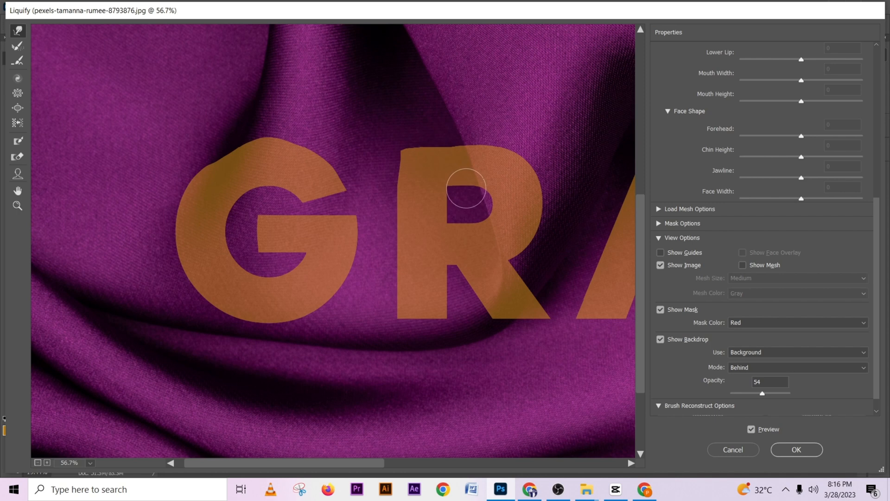
key("bracketright")
key("bracketright")
key("bracketright")
key("bracketright")
key("bracketright")
key("bracketright")
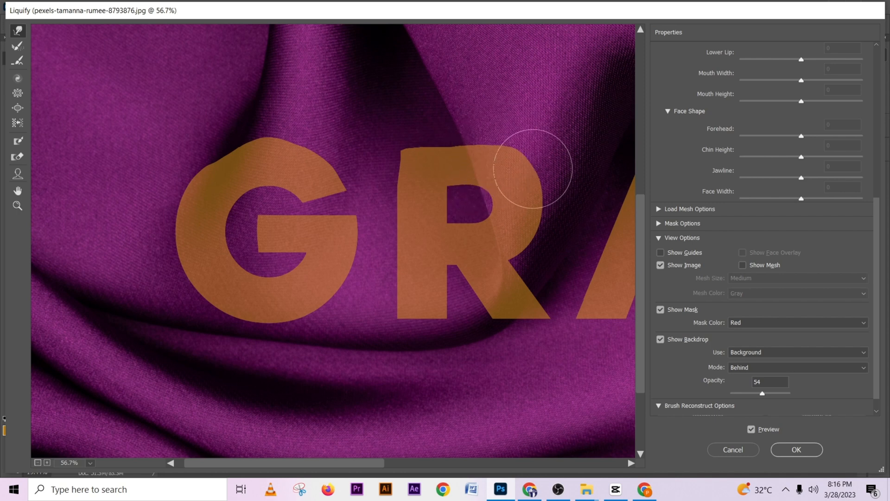
key("bracketleft")
key("bracketleft")
key("bracketleft")
key("bracketleft")
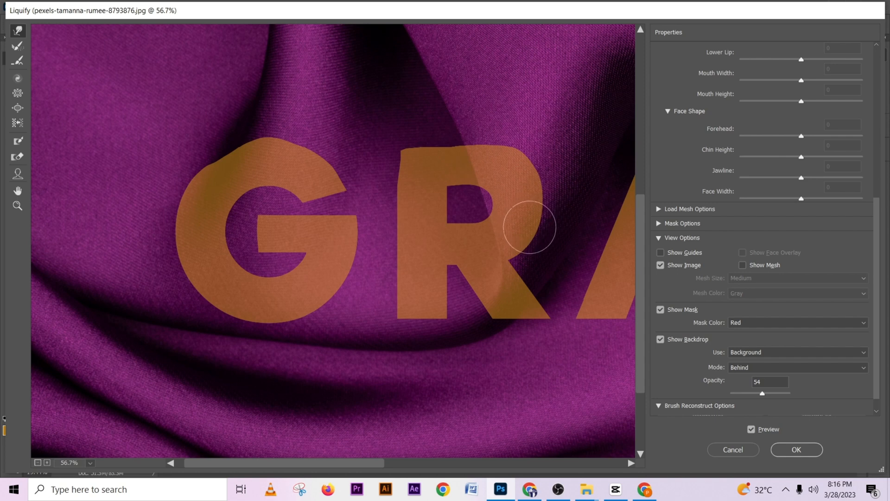
Step: Reshape the foot of the R's diagonal leg and the bottom of its stem to follow the fabric
key("bracketleft")
key("bracketleft")
key("bracketleft")
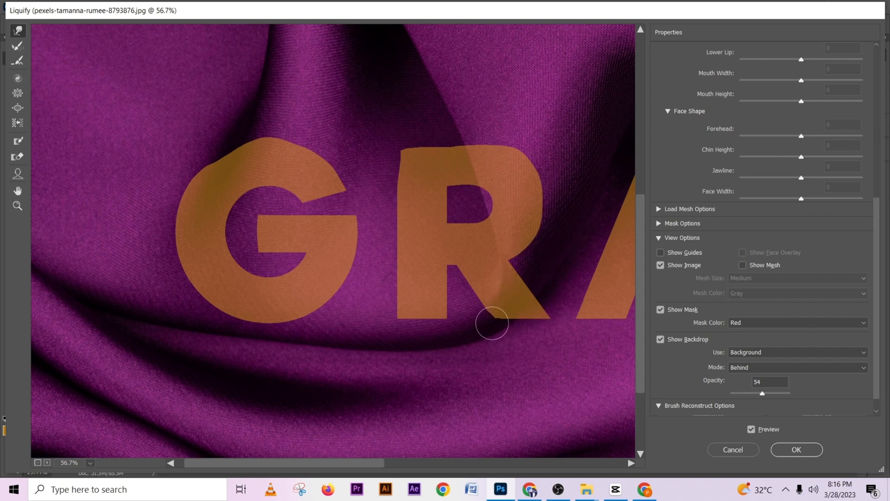
key("bracketright")
key("bracketright")
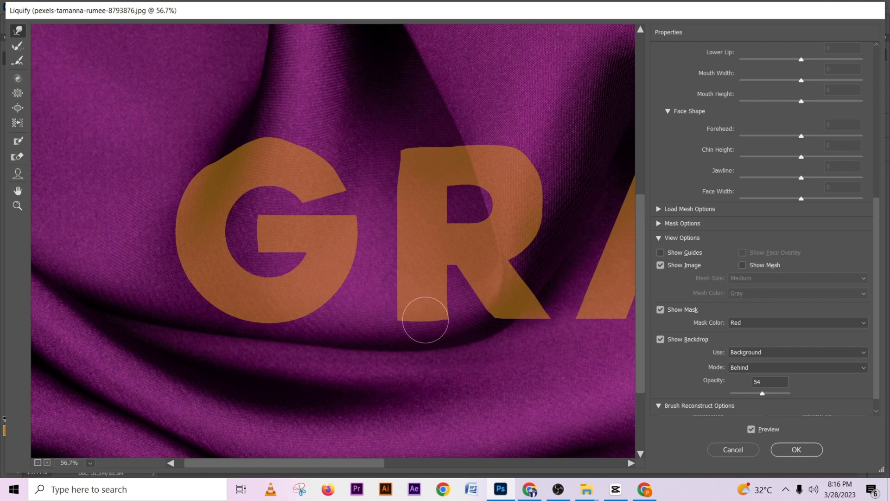
key("bracketleft")
Step: Pull the bottoms of both legs of GRAFIX's A slightly downward with the Forward Warp brush
left_click_drag(378, 462, 464, 460)
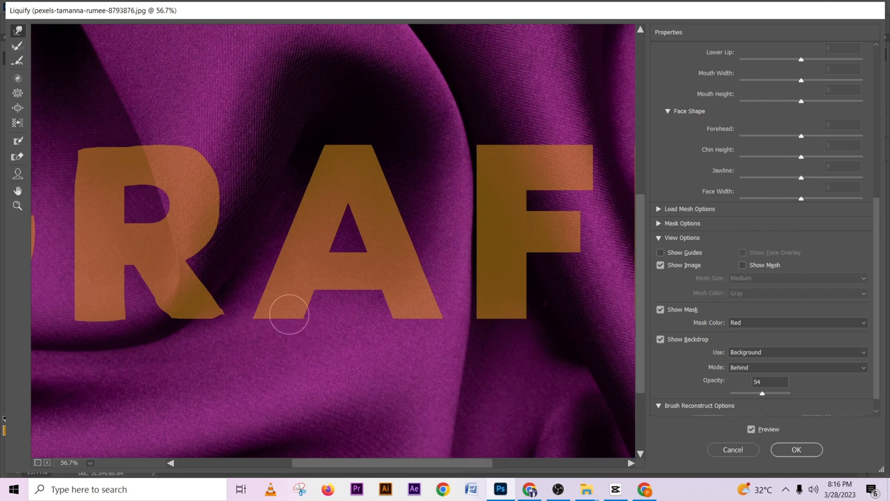
mouse_move(289, 314)
left_mouse_down()
mouse_move(256, 326)
mouse_move(300, 316)
mouse_move(278, 319)
left_mouse_up()
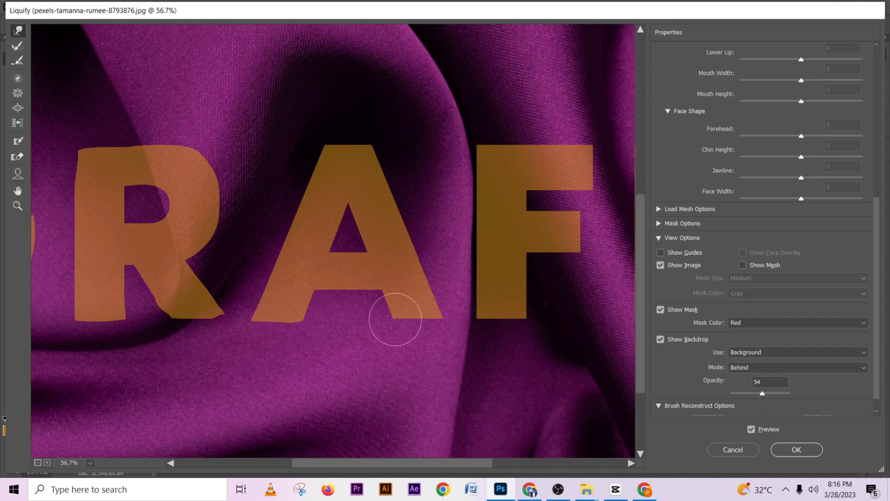
key("bracketright")
key("bracketright")
mouse_move(412, 314)
left_mouse_down()
mouse_move(434, 316)
mouse_move(413, 322)
left_mouse_up()
Step: Push the A's top edge downward to follow the dark fold
mouse_move(330, 143)
left_mouse_down()
mouse_move(380, 139)
mouse_move(324, 145)
mouse_move(347, 146)
left_mouse_up()
key("bracketleft")
key("bracketleft")
key("bracketright")
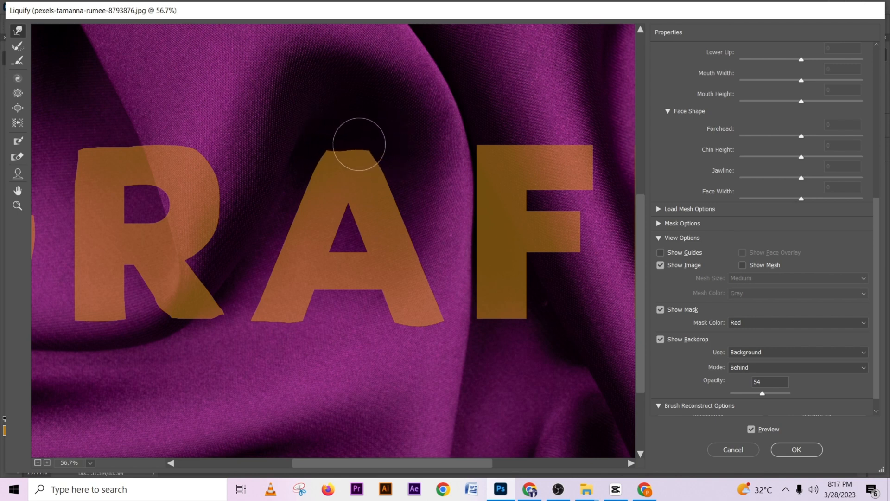
Step: Bend the A's outer left and right edges along the folds, bulging the lower right side outward
key("bracketright")
key("bracketright")
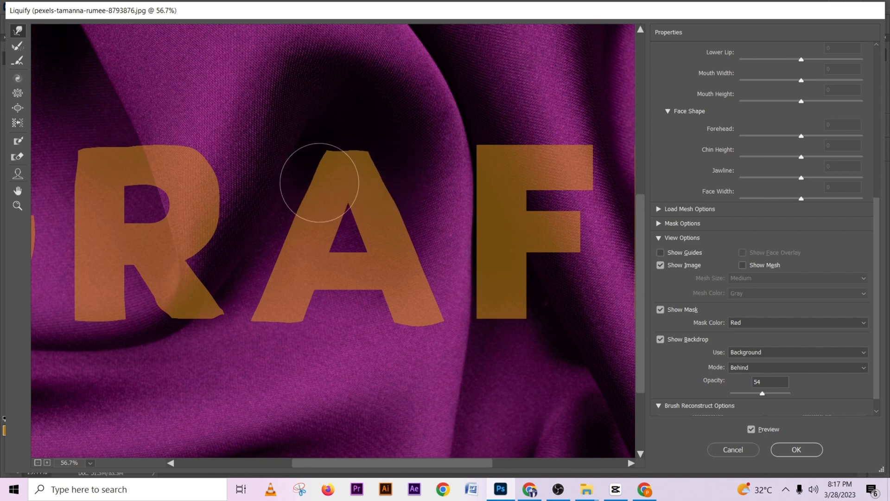
left_click_drag(320, 176, 322, 177)
left_click_drag(395, 182, 401, 202)
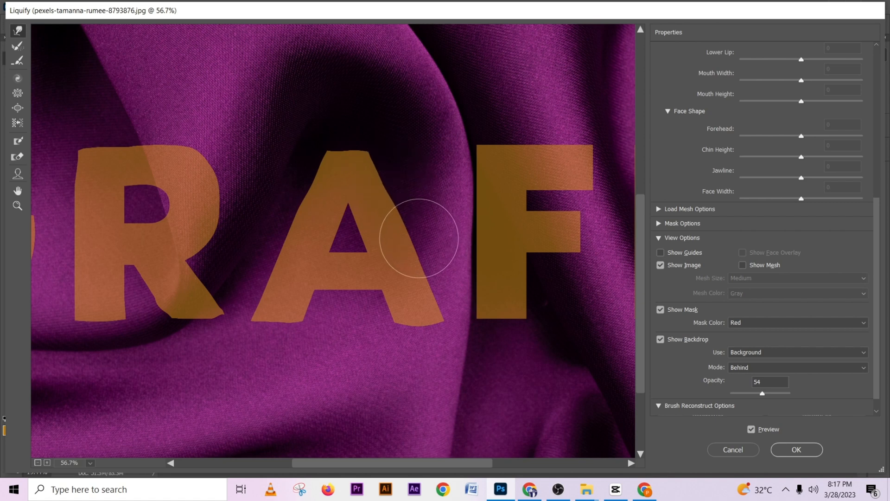
key("[")
left_click_drag(424, 253, 429, 254)
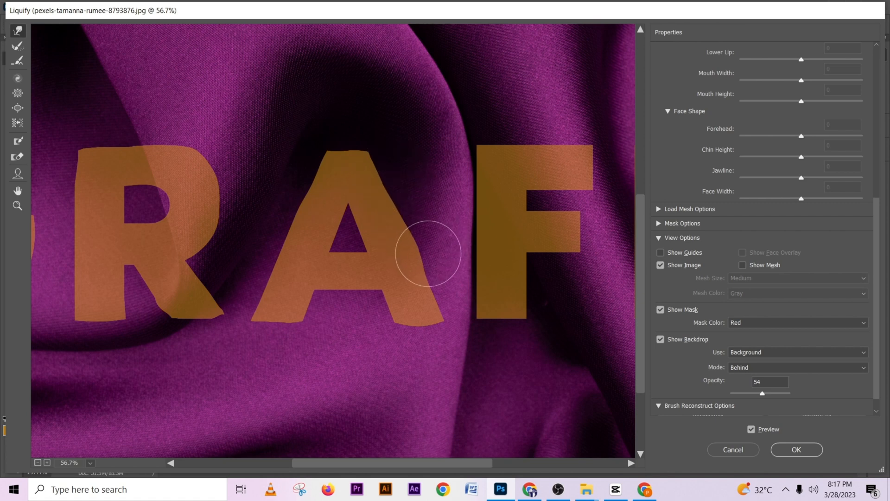
key("[")
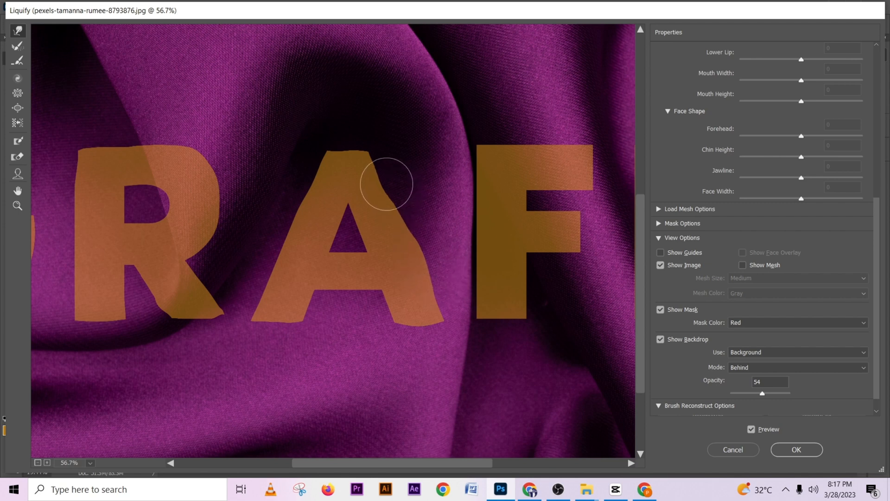
Step: Smooth the top edge of GRAFIX's A slightly downward, adjusting the Forward Warp brush size as needed
key("]")
key("]")
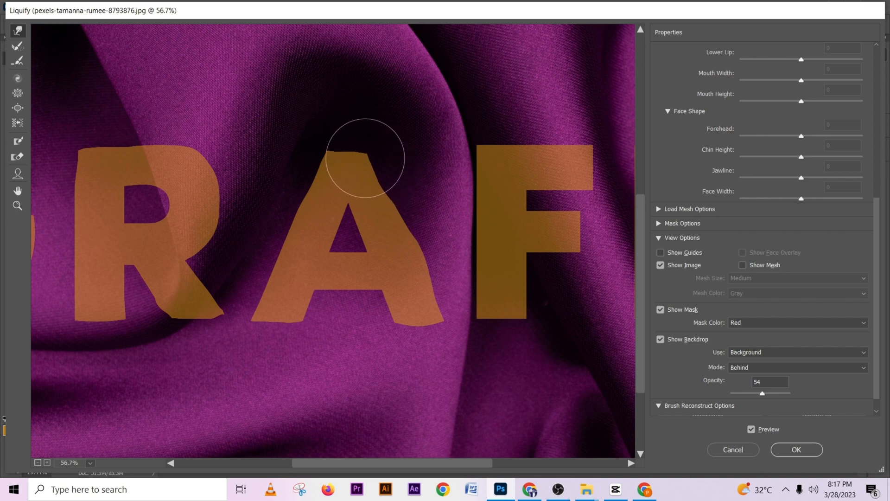
key("bracketleft")
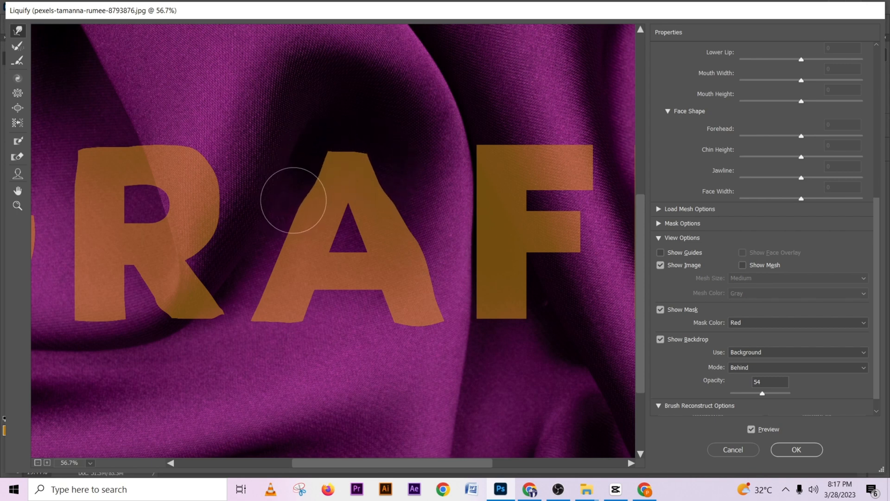
key("bracketleft")
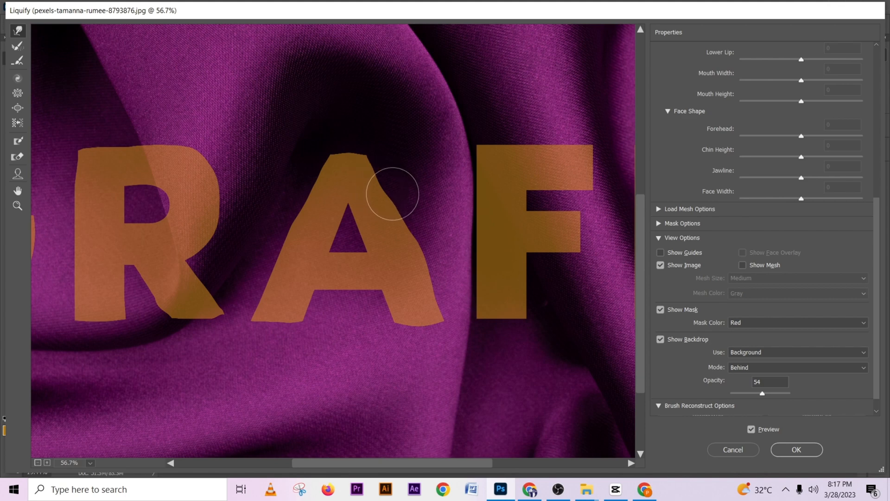
Step: Curve the top edge of the F's upper arm and bend the end of its middle arm to follow the fabric
scroll(390, 195, "down", 2)
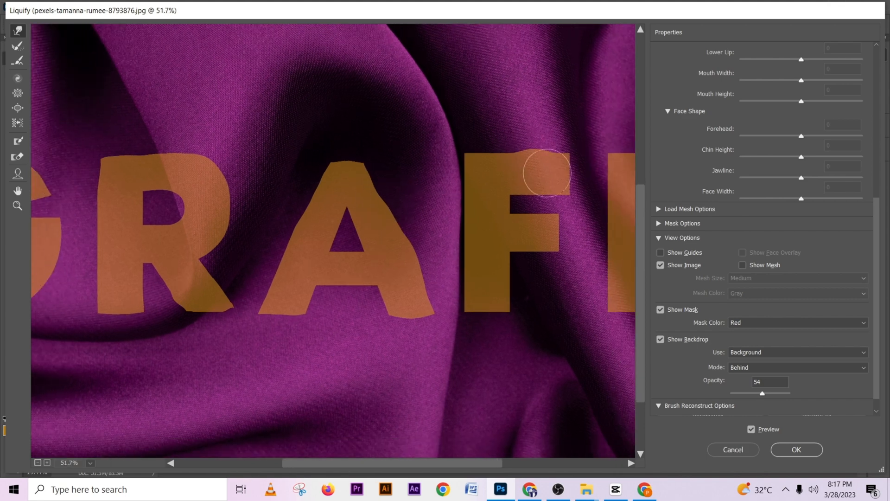
mouse_move(554, 178)
left_mouse_down()
mouse_move(566, 139)
mouse_move(576, 151)
left_mouse_up()
key("bracketleft")
left_click_drag(518, 154, 491, 160)
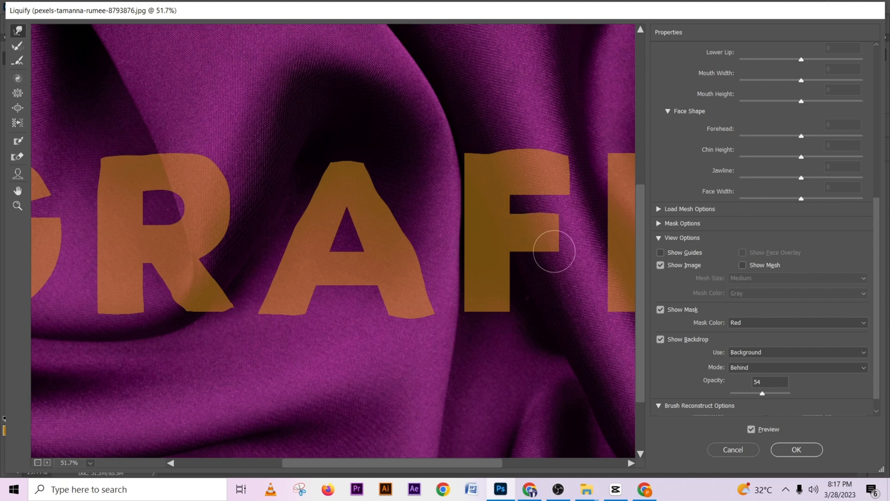
left_click_drag(554, 251, 557, 254)
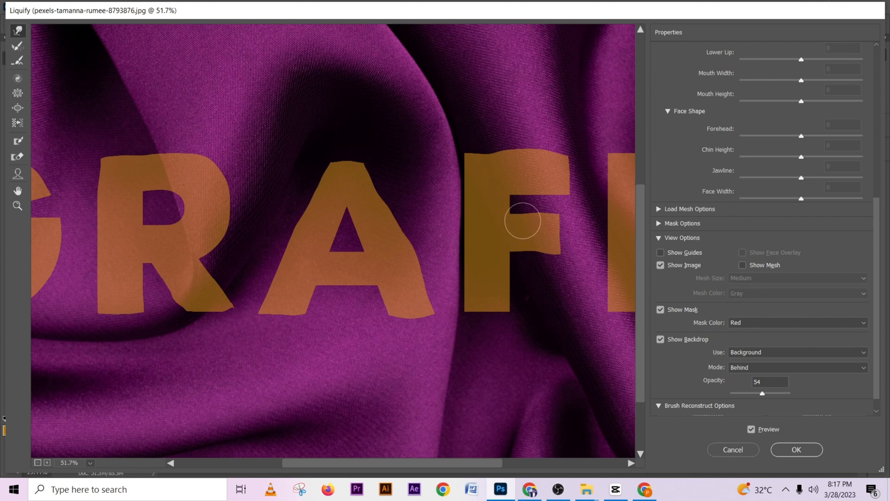
Step: Pull the bottom of the F's stem slightly downward into a soft curve
key("bracketright")
key("bracketright")
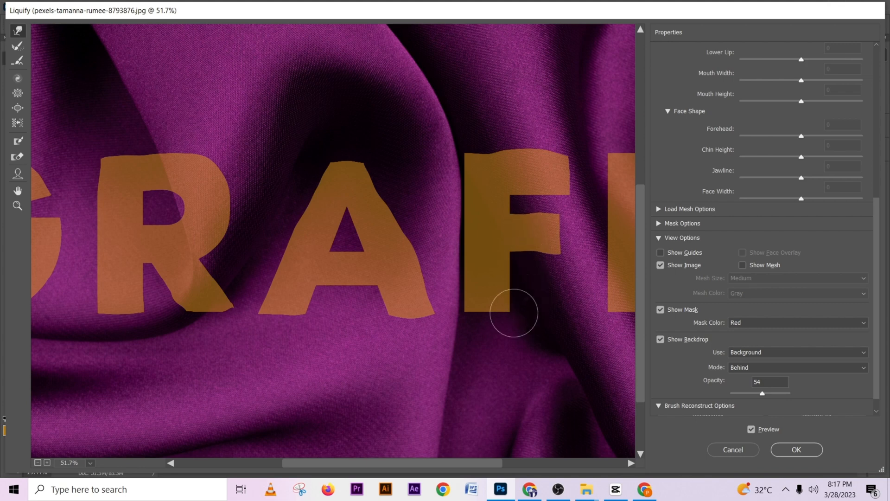
left_click_drag(500, 314, 477, 319)
key("bracketleft")
key("bracketleft")
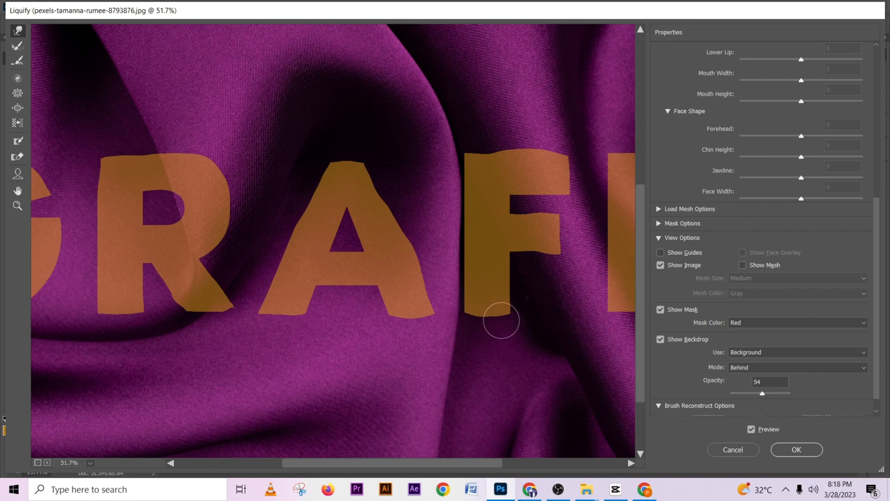
key("bracketright")
left_click_drag(507, 317, 509, 320)
Step: Bend the sides of the I along the diagonal fold, pushing its lower left edge inward
left_click_drag(475, 328, 387, 332)
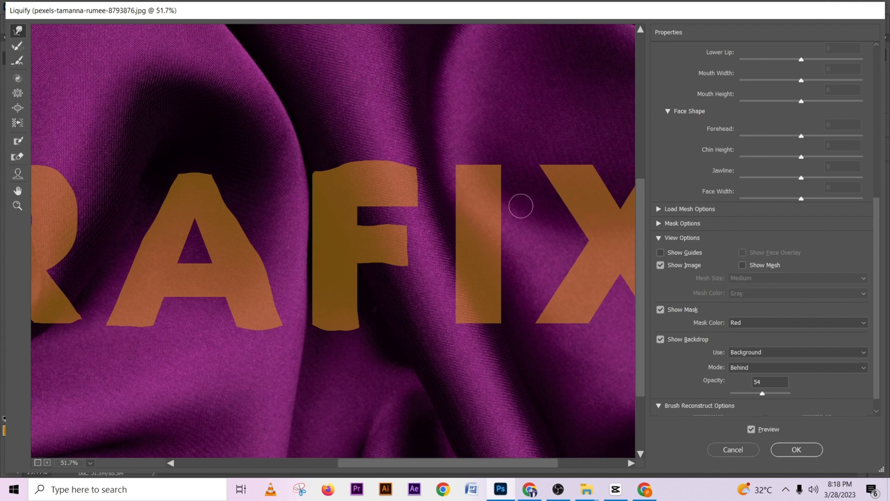
mouse_move(509, 221)
left_mouse_down()
mouse_move(508, 255)
mouse_move(483, 289)
mouse_move(461, 263)
left_mouse_up()
key("ctrl+z")
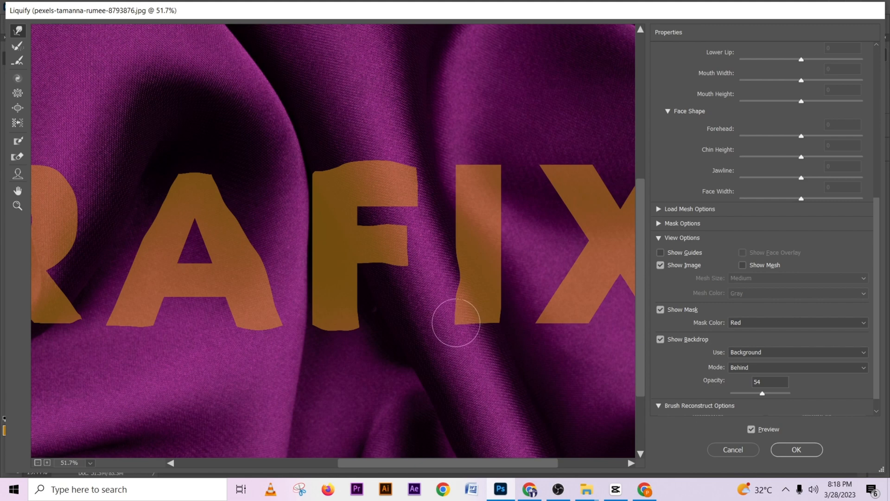
left_click_drag(456, 322, 456, 324)
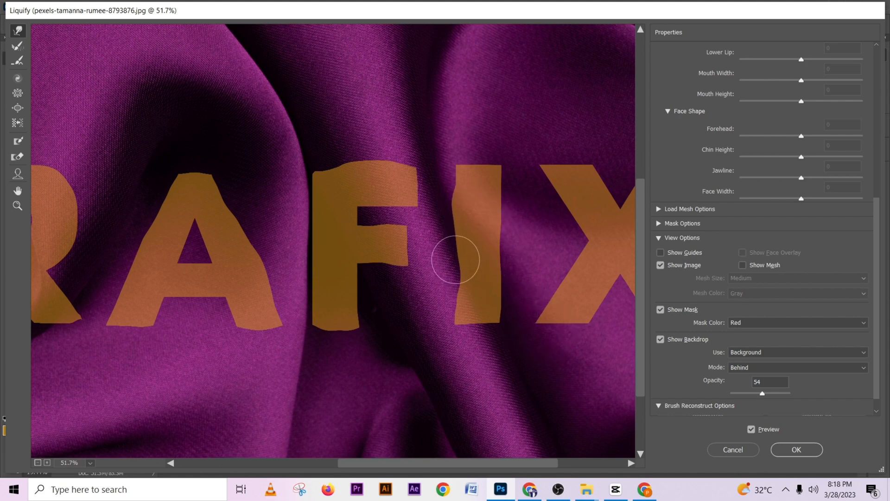
Step: Curve the X's lower left leg and bend the outer edges of its upper arms inward along the folds
mouse_move(548, 381)
left_mouse_down()
mouse_move(504, 351)
mouse_move(427, 355)
left_mouse_up()
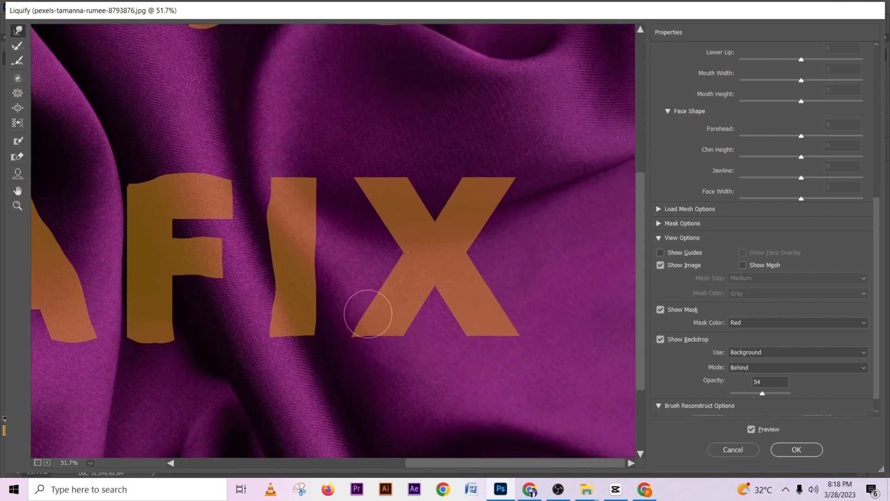
key("bracketright")
key("bracketright")
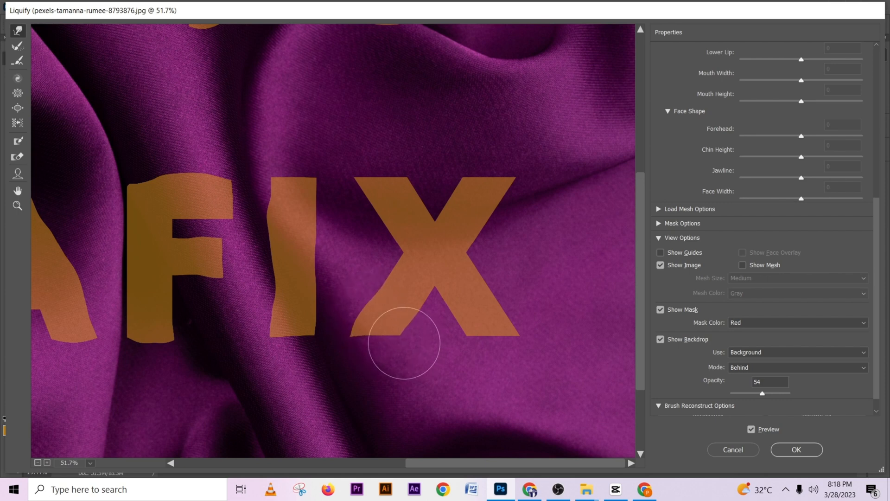
left_click_drag(383, 230, 389, 230)
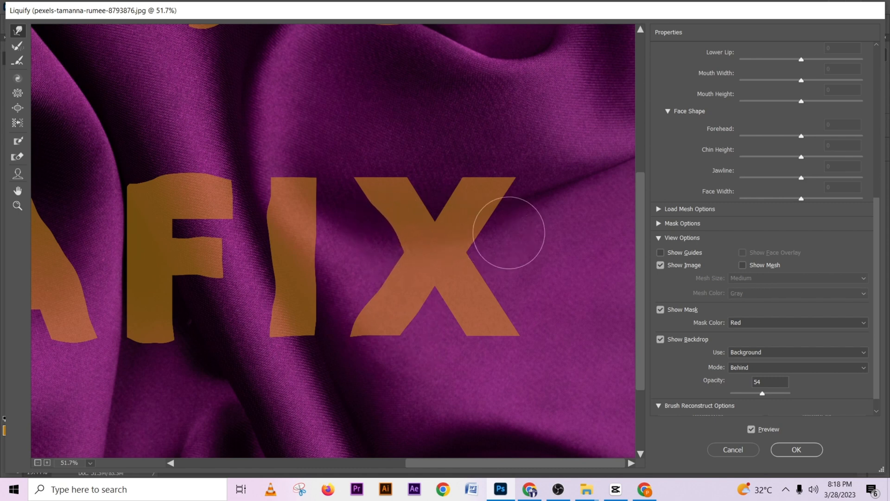
left_click_drag(508, 234, 492, 224)
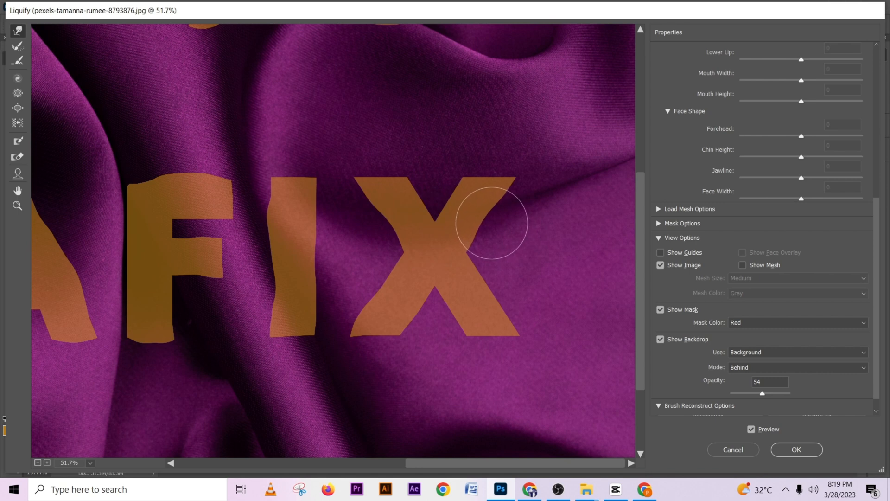
Step: Reshape the top edges of the X's two arms and the foot of its lower right leg with varied brush sizes
mouse_move(507, 180)
left_mouse_down()
mouse_move(513, 171)
mouse_move(483, 165)
left_mouse_up()
key("bracketright")
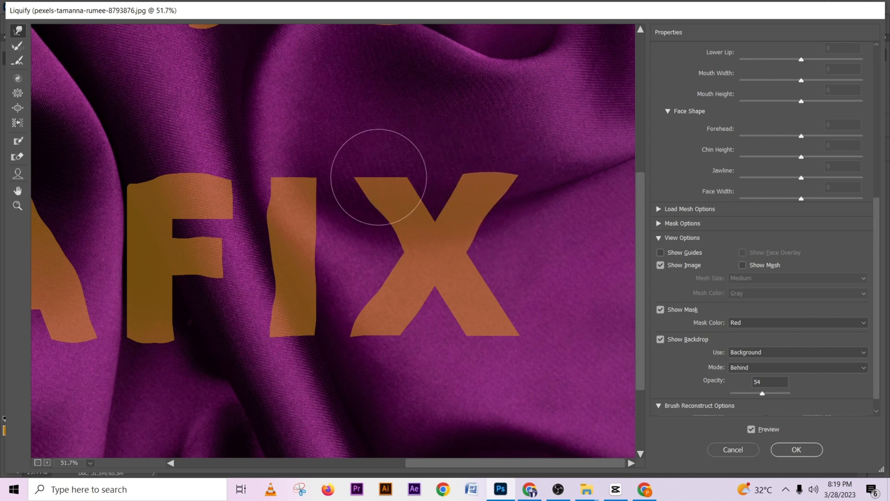
key("bracketleft")
left_click_drag(486, 156, 485, 160)
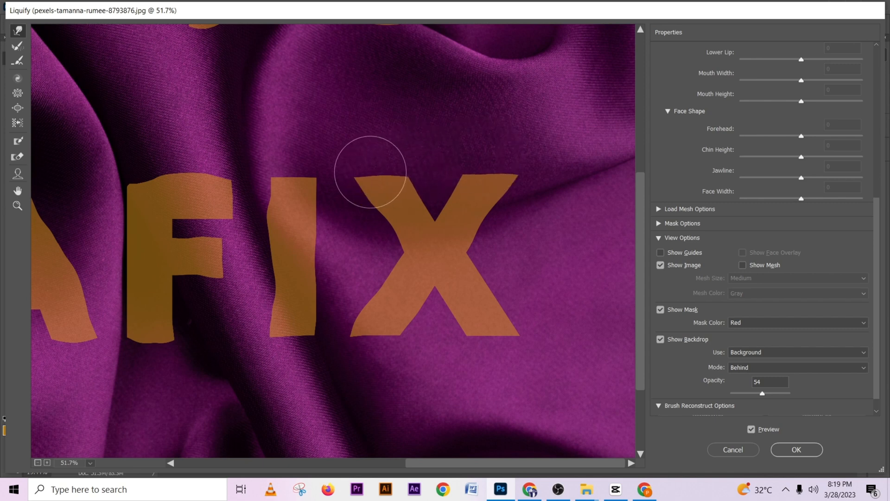
key("bracketright")
key("bracketright")
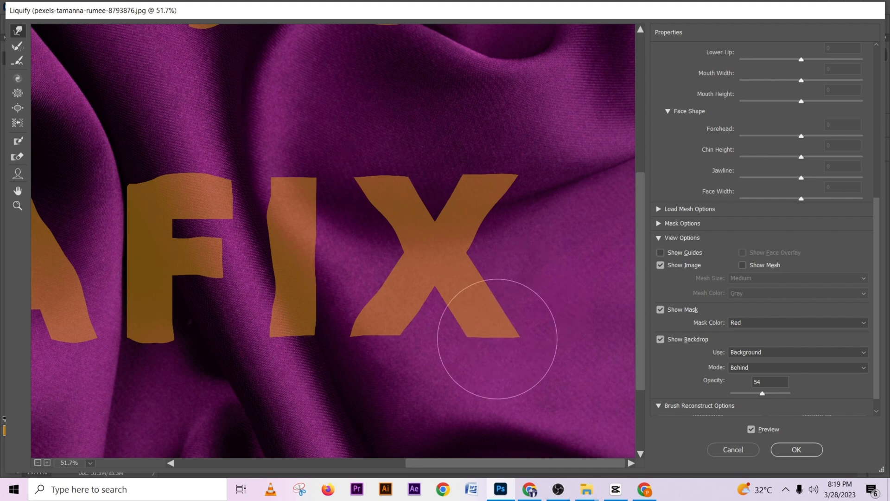
Step: Compare the warped lettering with the original over the whole image using the Liquify preview
scroll(463, 296, "down", 3)
scroll(468, 298, "down", 5)
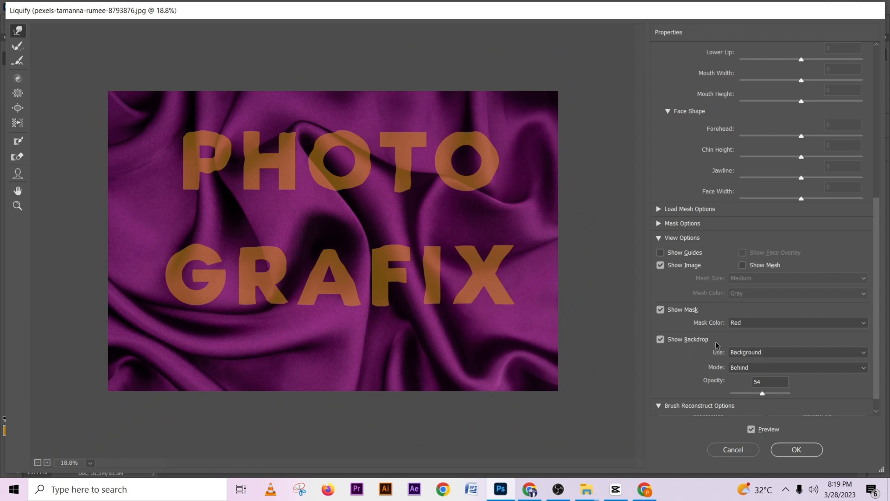
left_click(754, 429)
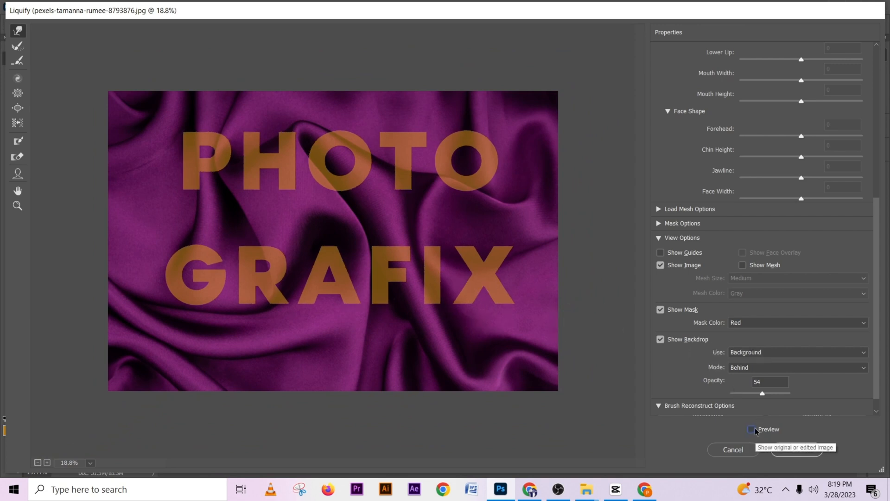
left_click(754, 428)
left_click(754, 429)
left_click(754, 429)
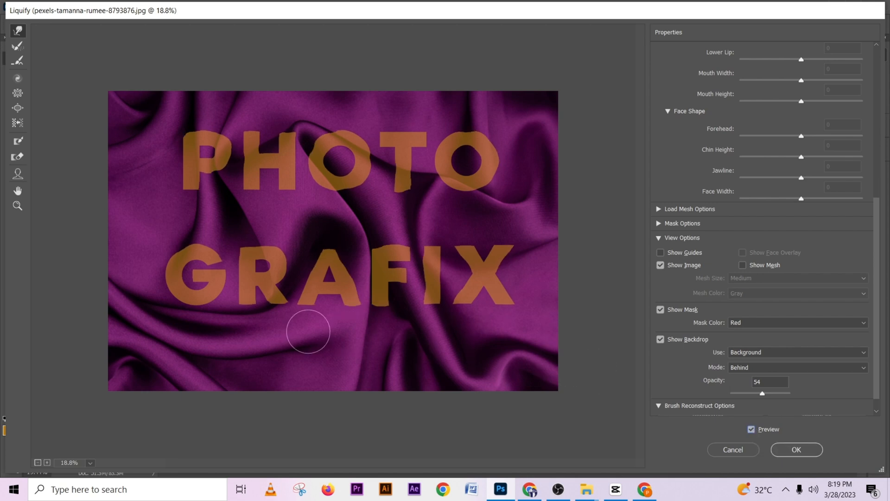
Step: Check the warped letters up close and apply the Liquify filter to the text layer
key("ctrl+plus")
key("ctrl+plus")
key("ctrl+plus")
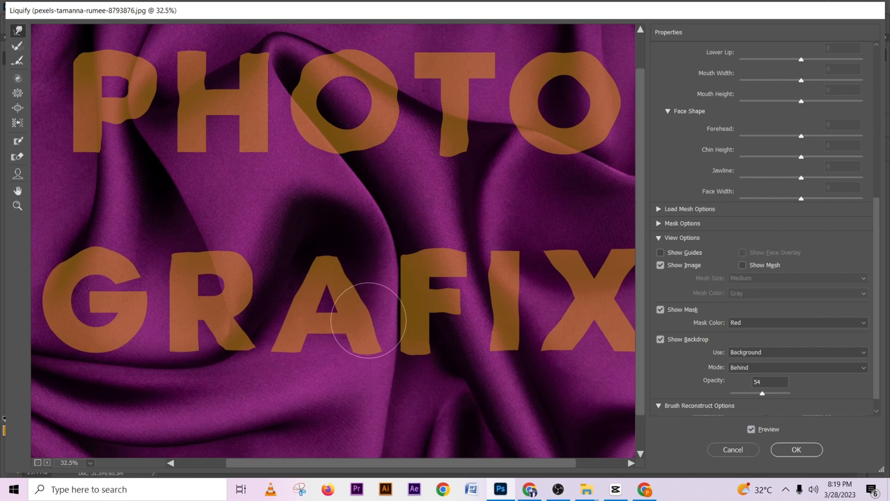
key("bracketleft")
key("bracketleft")
key("bracketleft")
key("bracketleft")
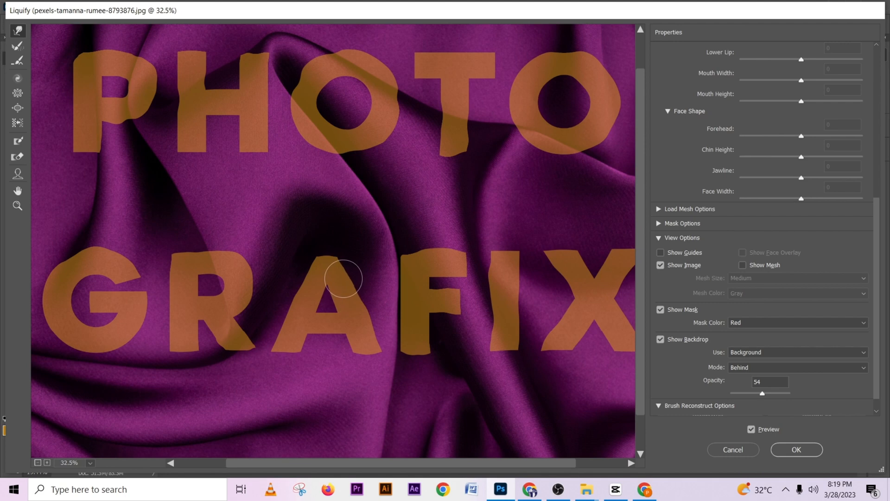
key("bracketright")
left_click(783, 449)
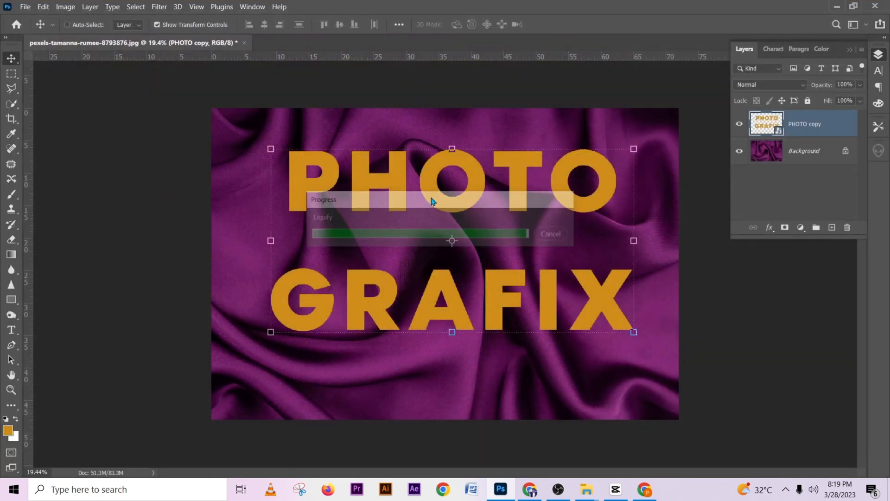
Step: Compare the image with and without the PHOTO copy layer and its Liquify smart filter, leaving both visible
left_click(740, 124)
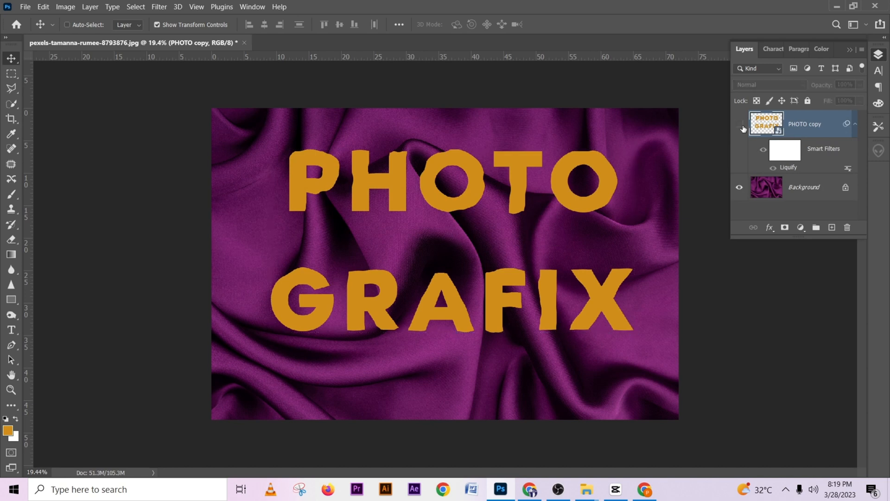
left_click(741, 125)
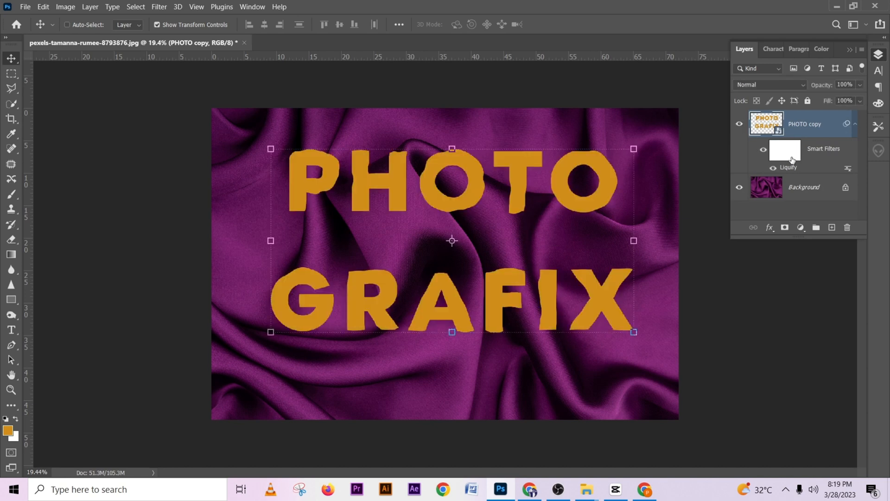
left_click(773, 168)
left_click(774, 168)
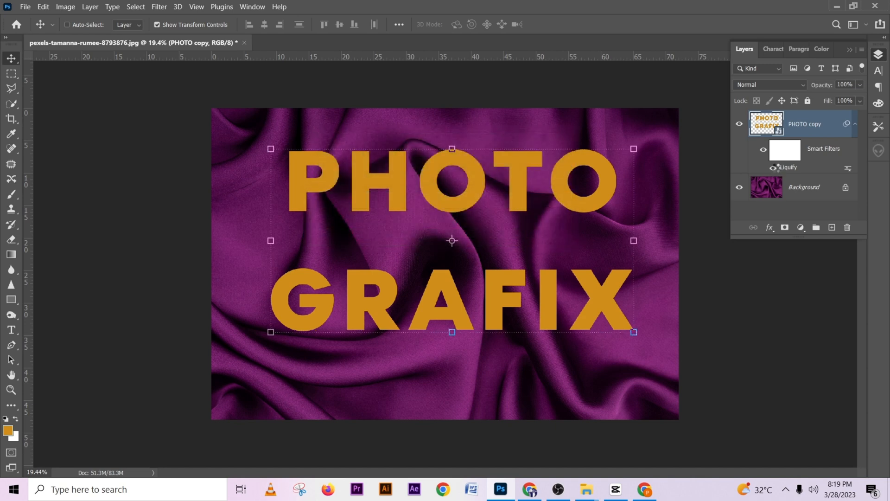
Step: Hide the transform controls by switching to the Rectangular Marquee tool and set the PHOTO copy layer's blend mode to Multiply
left_click(11, 75)
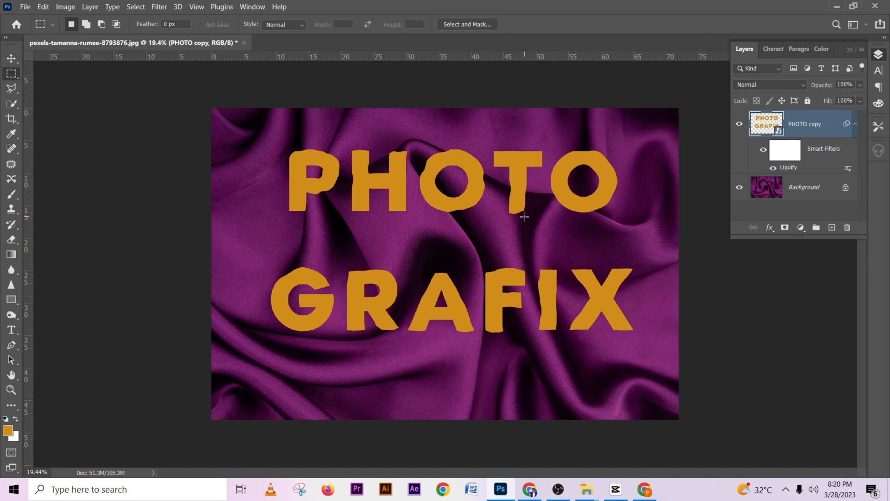
scroll(512, 243, "up", 3)
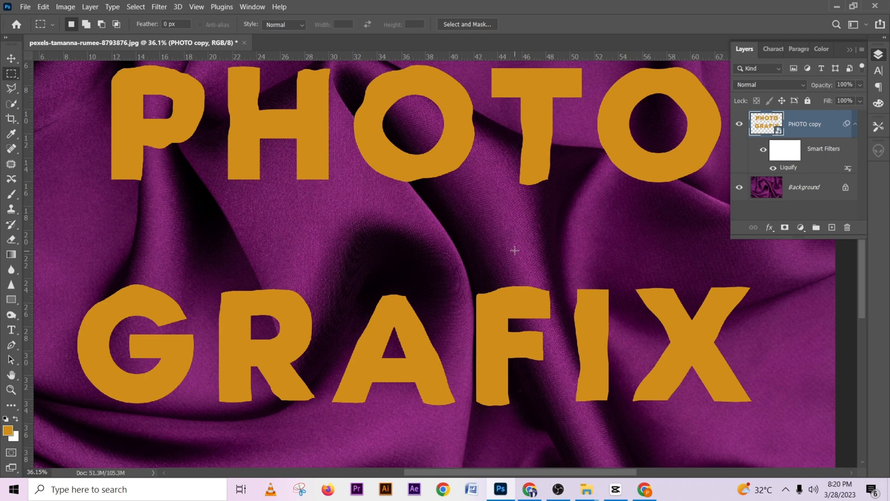
left_click(780, 86)
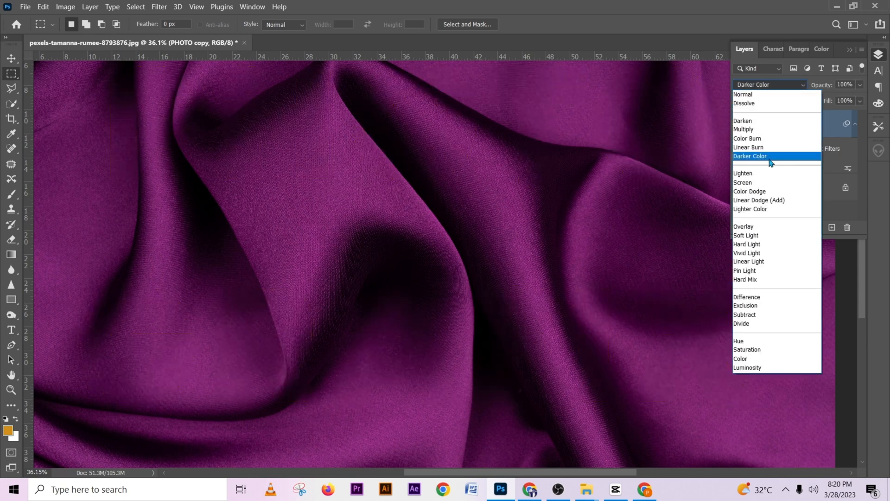
left_click(751, 130)
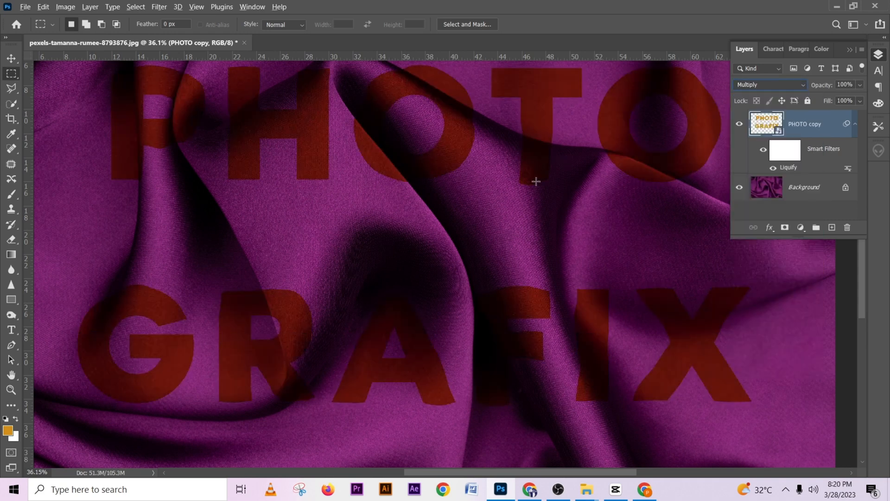
scroll(506, 196, "down", 3)
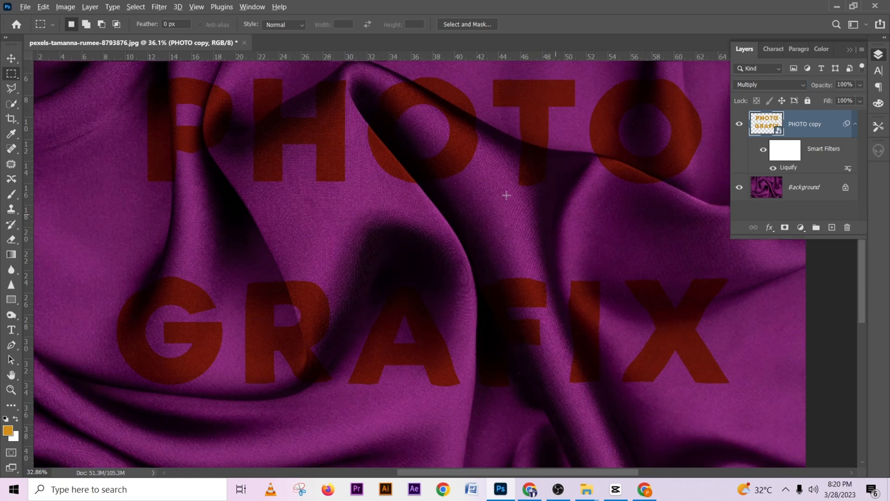
scroll(534, 169, "up", 2)
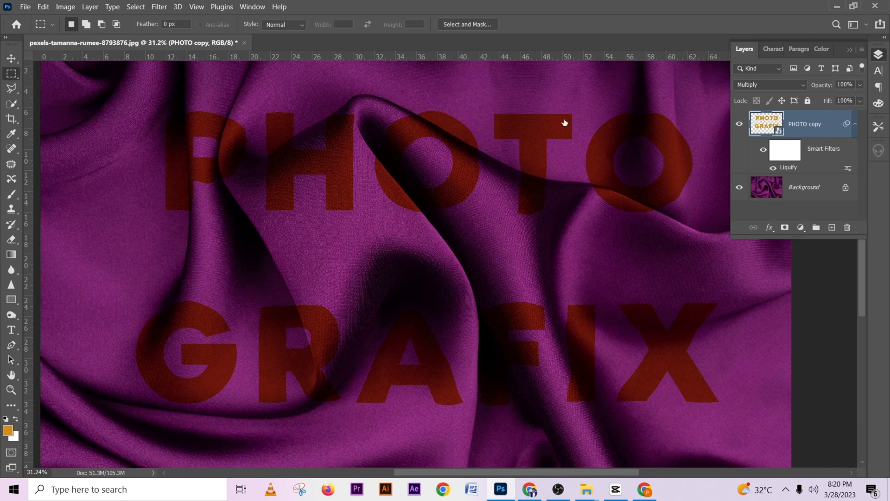
Step: Split the PHOTO copy layer's Blend If highlight slider for the Underlying Layer to 15 / 152 and apply the layer style
left_click_drag(540, 99, 648, 46)
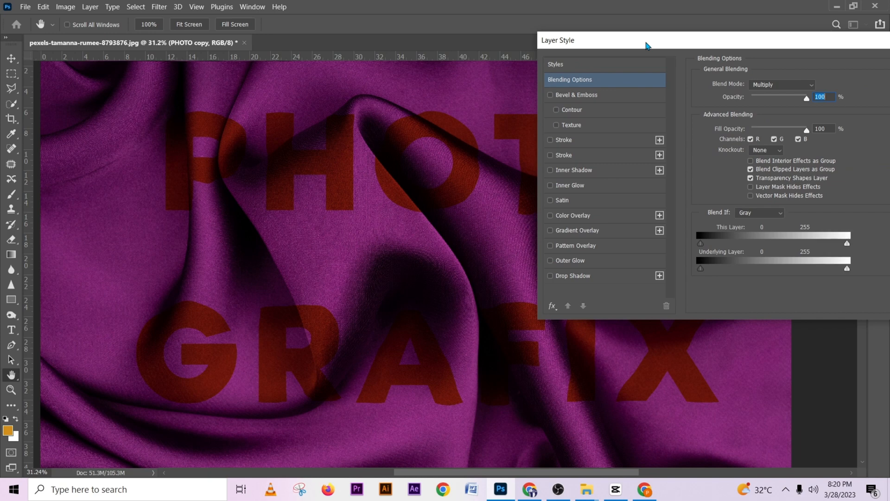
mouse_move(849, 272)
left_mouse_down()
mouse_move(697, 281)
mouse_move(842, 272)
left_mouse_up()
left_click_drag(734, 272, 710, 275)
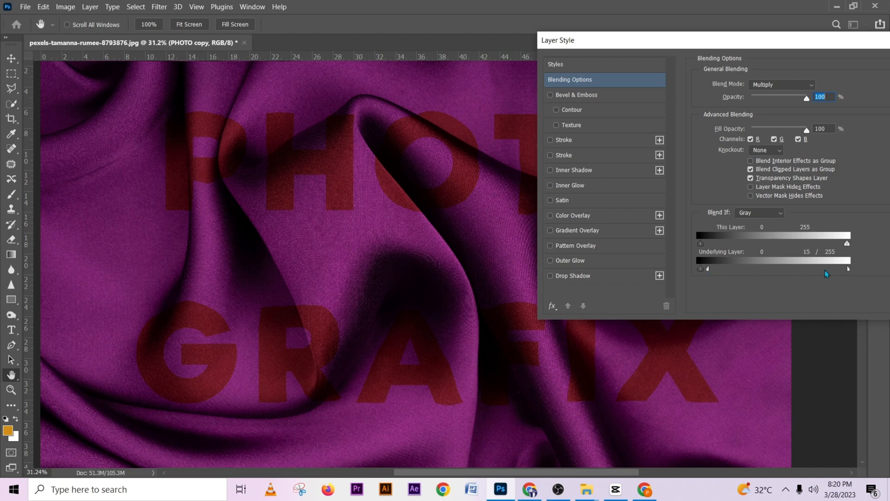
left_click_drag(848, 271, 783, 277)
left_click_drag(842, 44, 755, 44)
left_click(855, 73)
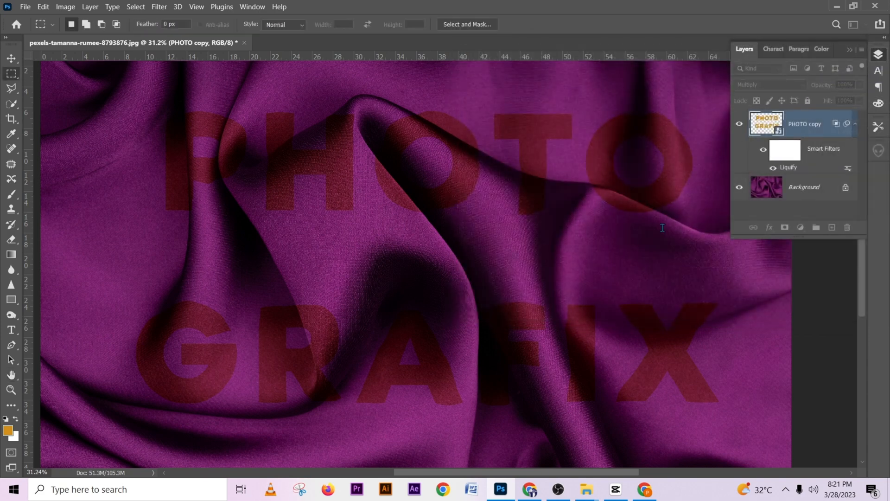
scroll(533, 200, "down", 3)
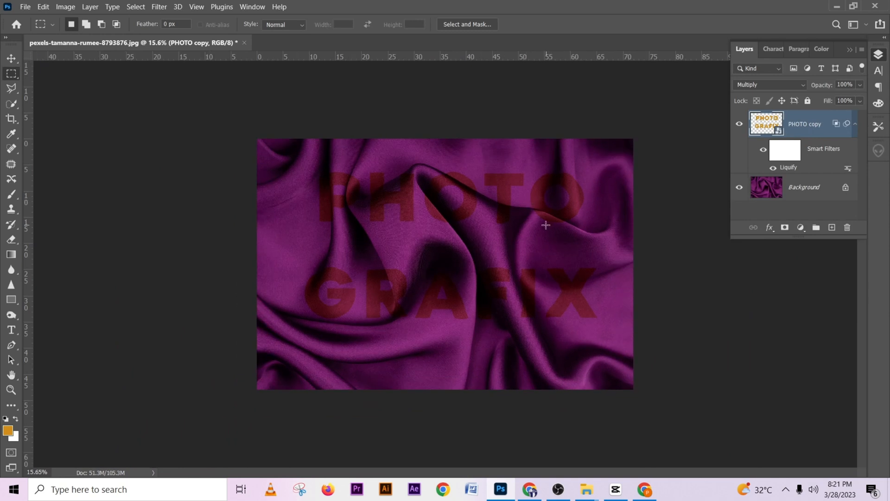
scroll(545, 224, "up", 3)
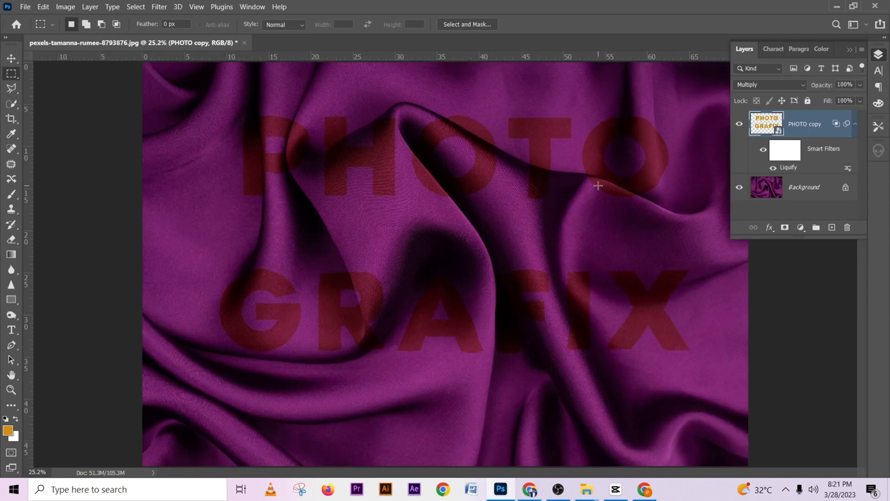
Step: Duplicate the PHOTO copy layer and set the duplicate's blend mode to Screen
key("ctrl+j")
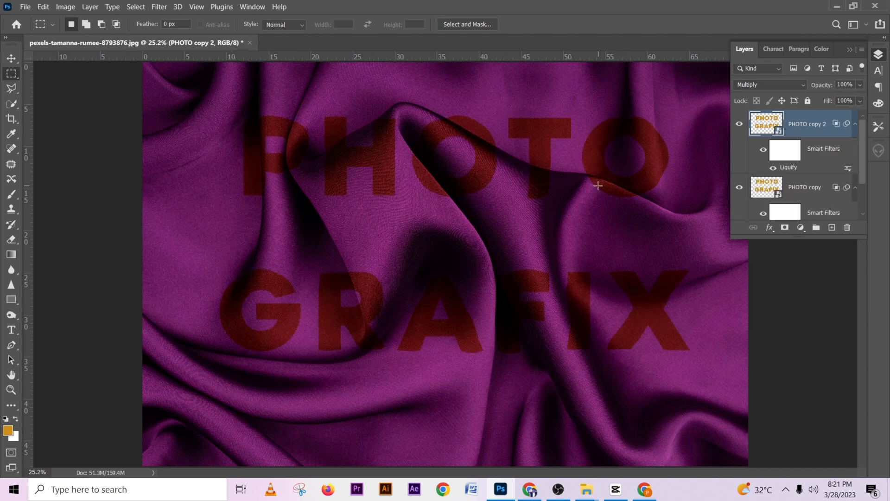
left_click(760, 88)
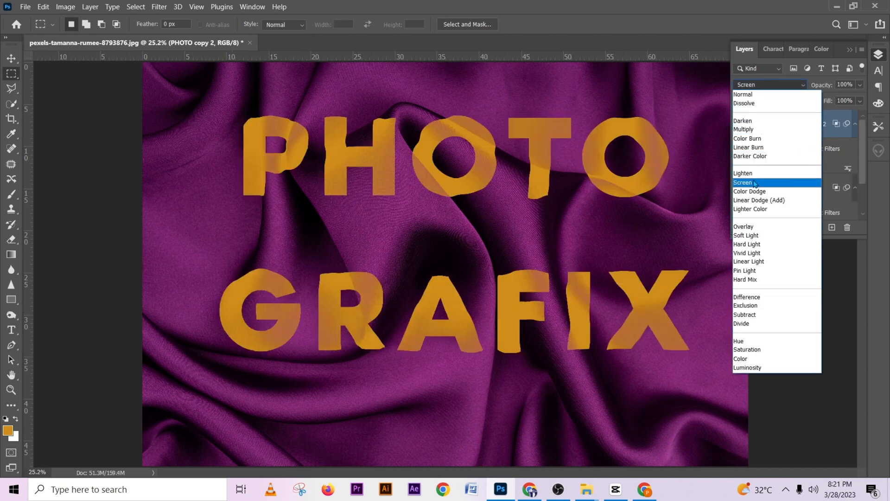
left_click(754, 183)
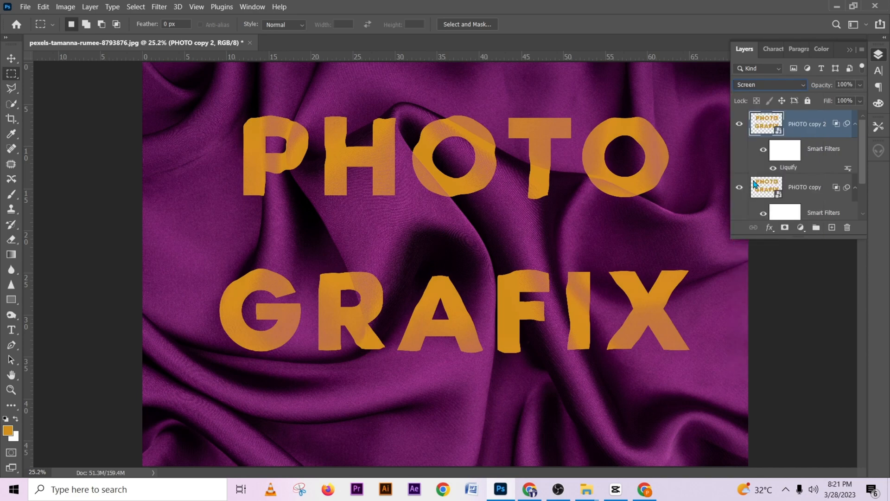
Step: In PHOTO copy 2's Blend If, reset the Underlying Layer highlights to 255, split its shadow slider to 0 / 68, and apply
double_click(830, 116)
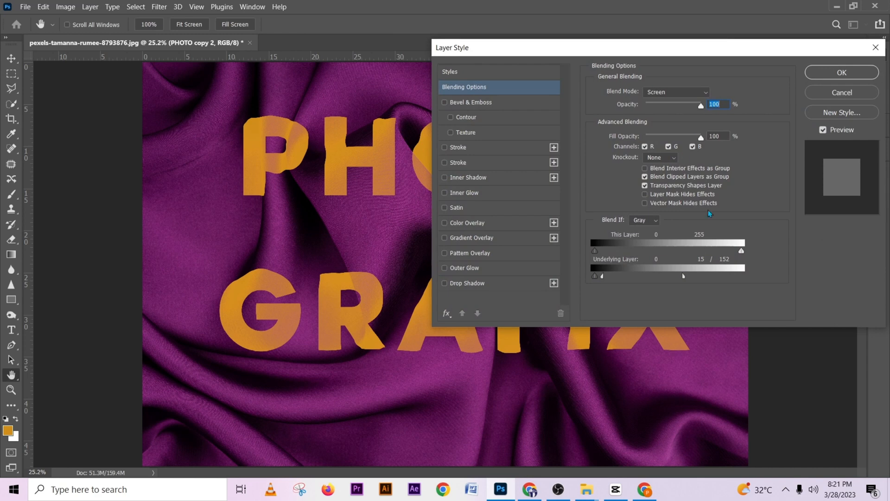
left_click_drag(604, 279, 744, 277)
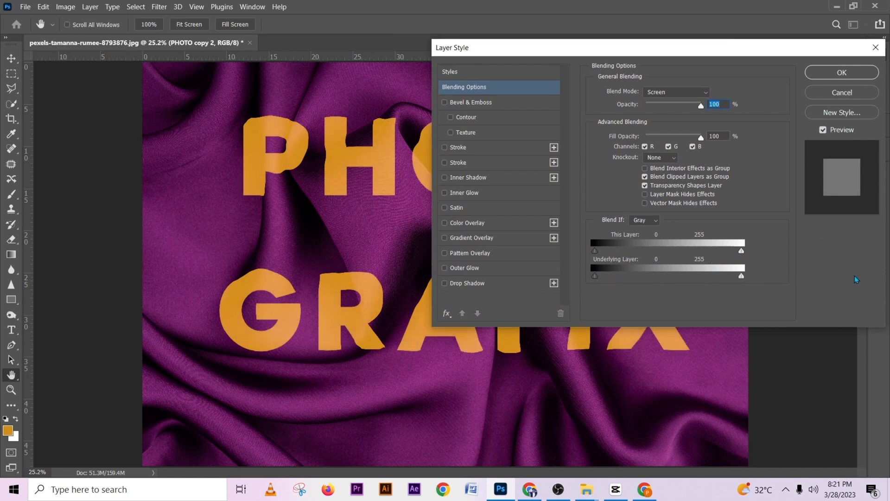
left_click_drag(582, 53, 692, 18)
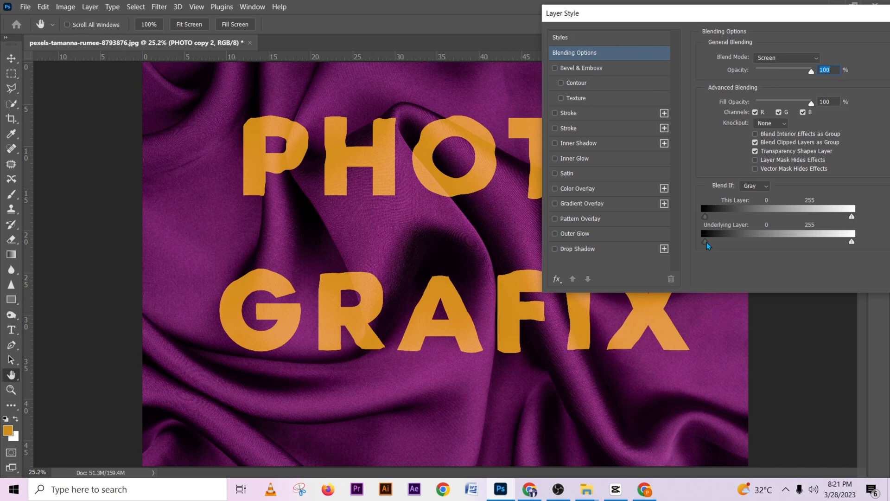
left_click_drag(708, 245, 747, 245)
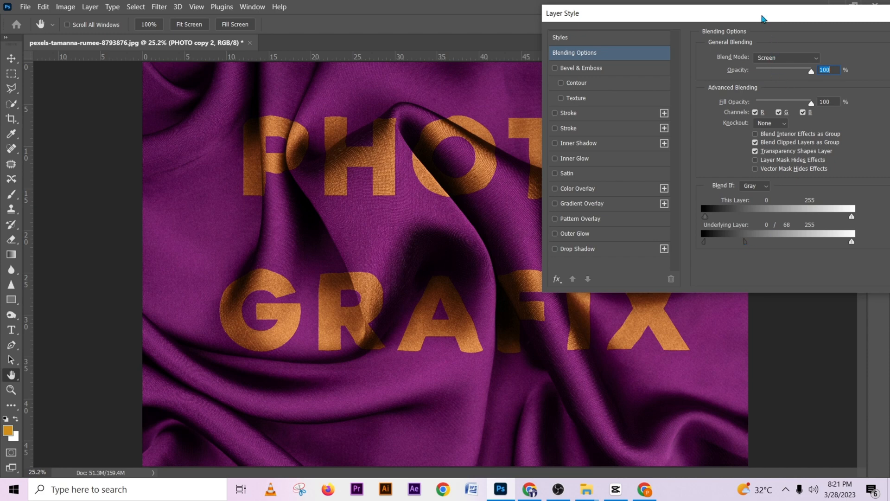
left_click_drag(762, 18, 661, 18)
left_click(850, 44)
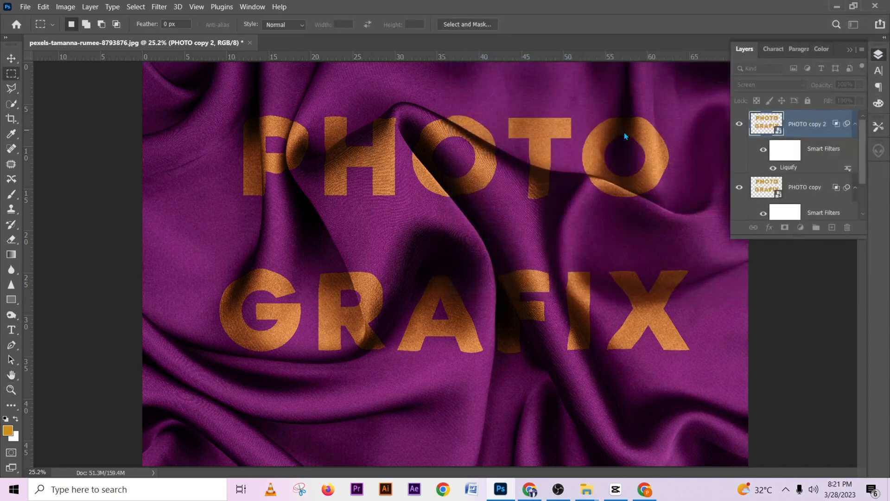
Step: Examine up close how the PHOTO GRAFIX letters blend with the fabric's weave and folds, then view the whole image
scroll(362, 166, "up", 5)
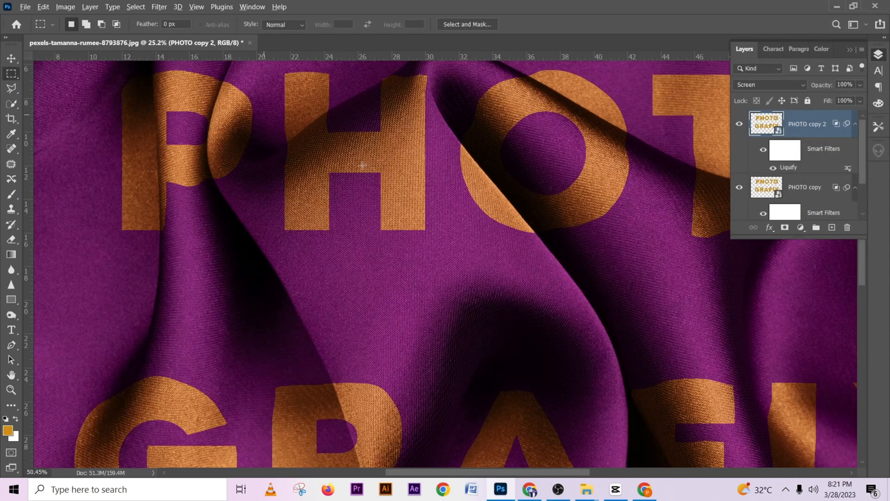
left_click_drag(308, 167, 378, 121)
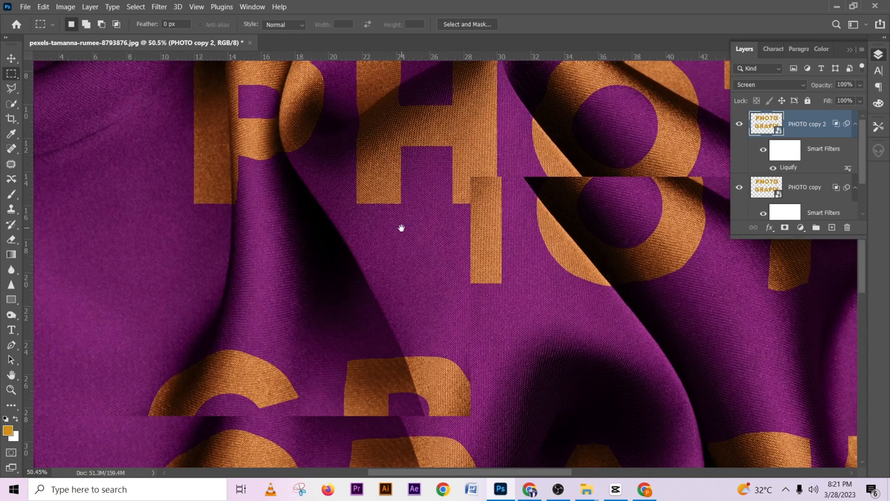
left_click_drag(400, 229, 390, 135)
left_click_drag(467, 254, 406, 187)
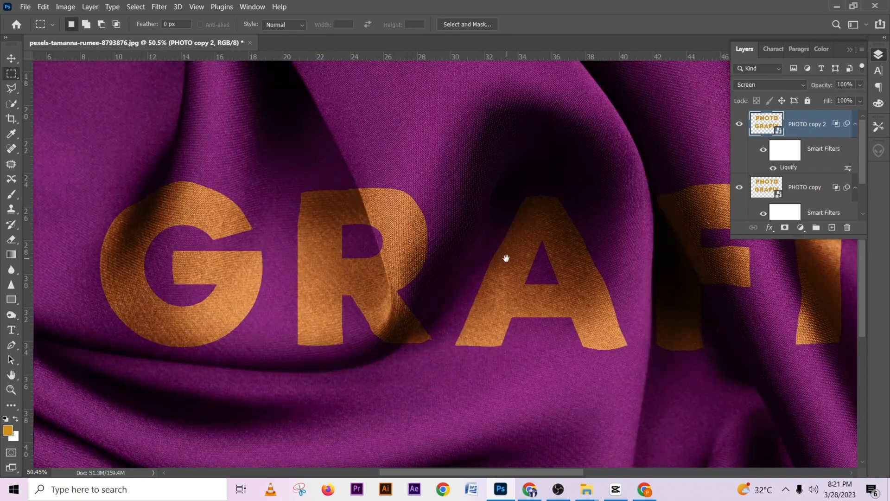
left_click_drag(536, 288, 433, 290)
left_click_drag(576, 291, 449, 294)
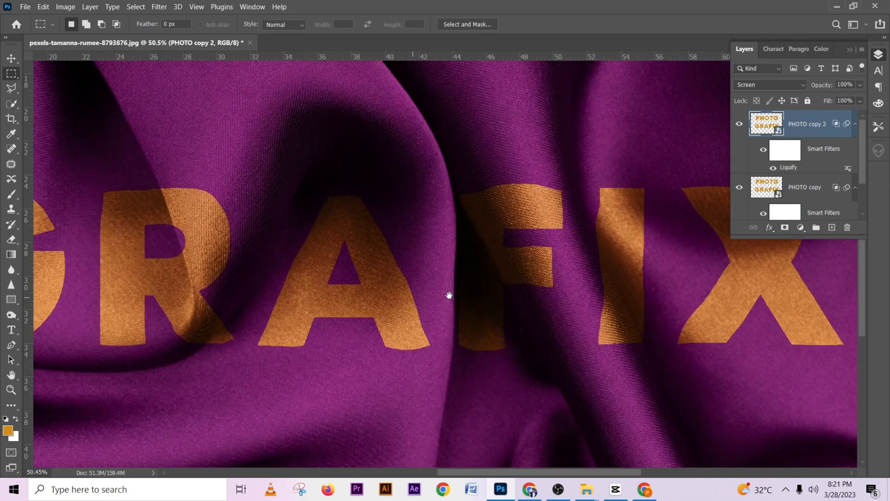
left_click_drag(626, 234, 555, 304)
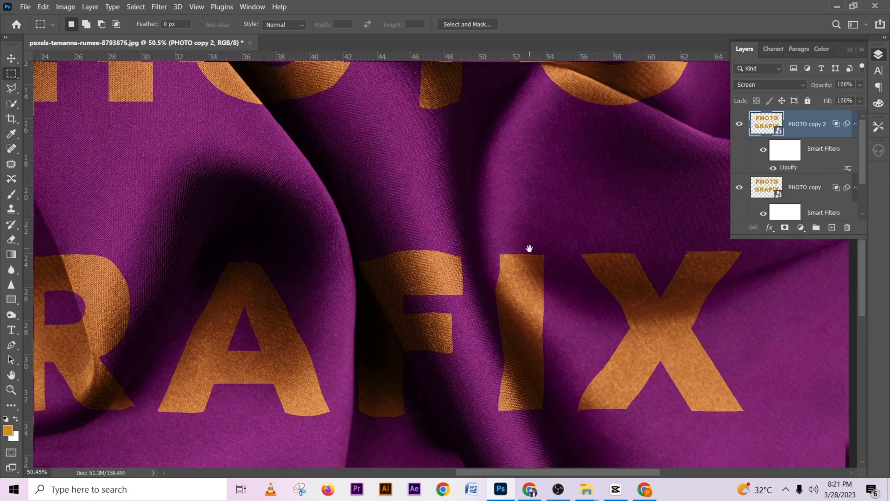
left_click_drag(469, 193, 541, 249)
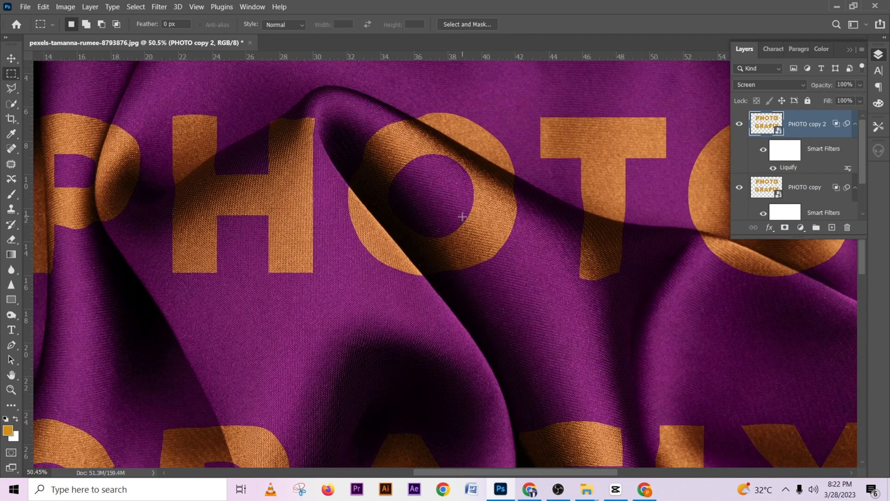
scroll(528, 202, "up", 2)
scroll(538, 239, "up", 2)
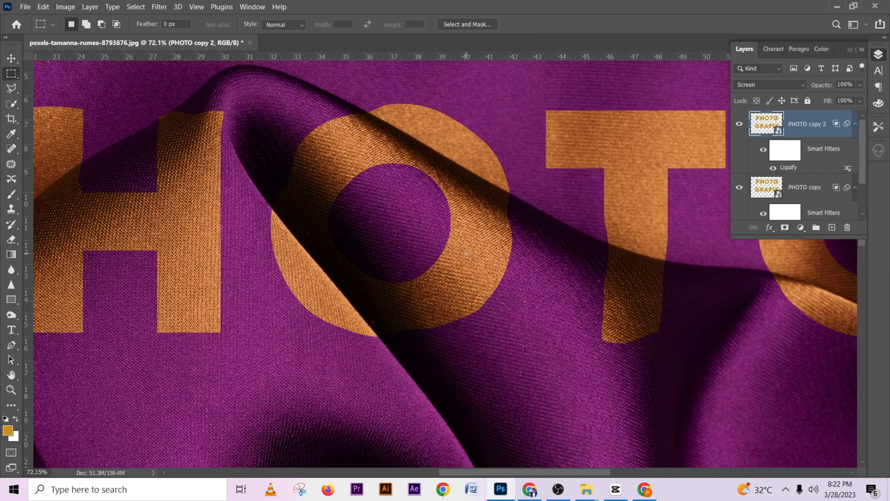
scroll(431, 246, "down", 5)
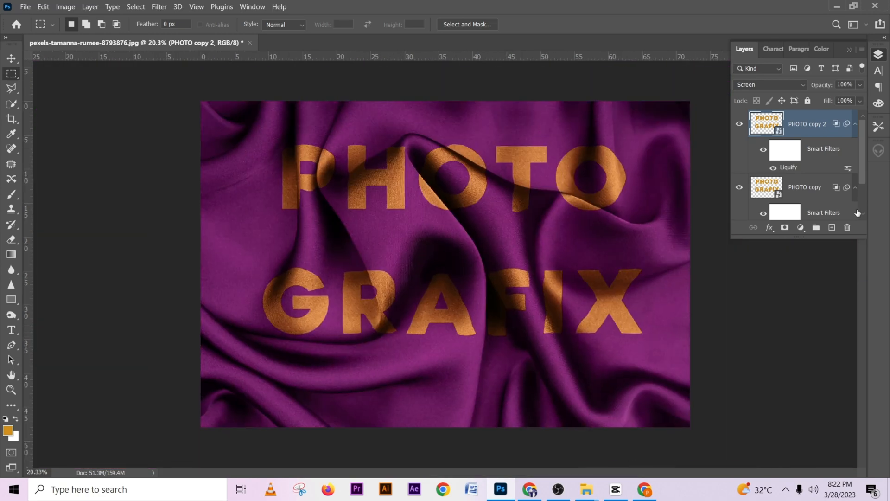
Step: Duplicate the Background layer into a new document named D
scroll(812, 195, "down", 2)
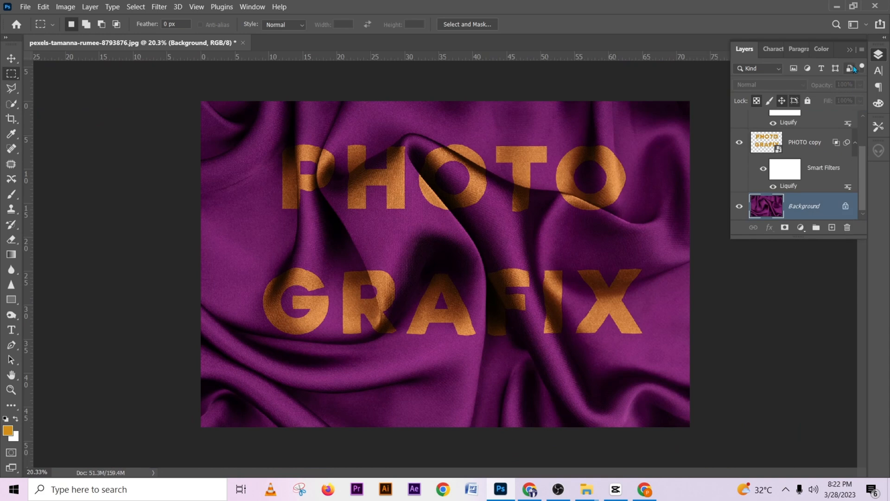
left_click(861, 51)
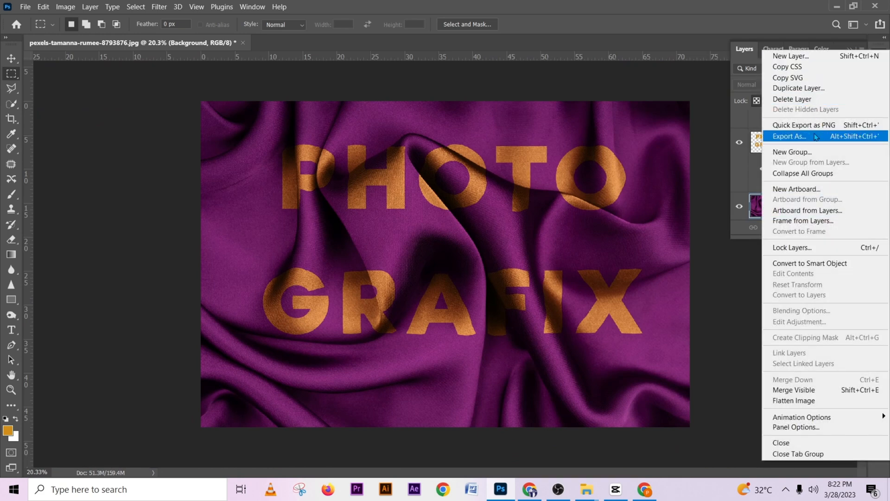
left_click(805, 89)
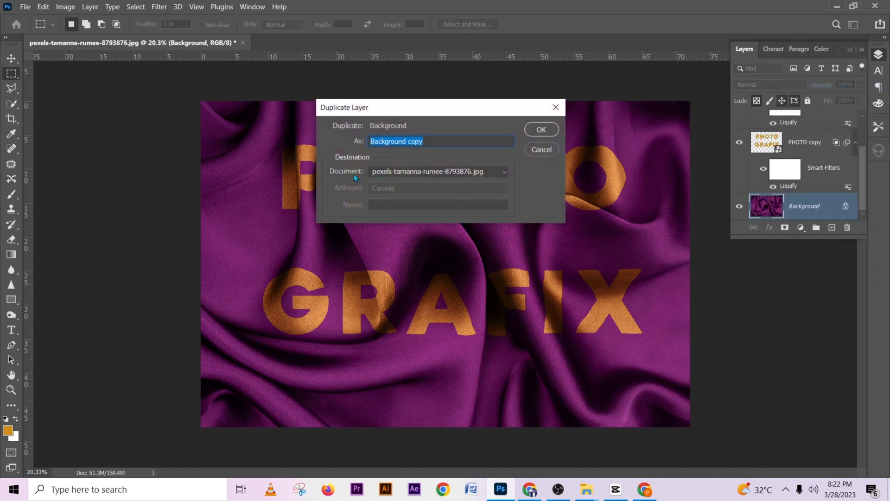
left_click(404, 174)
left_click(394, 196)
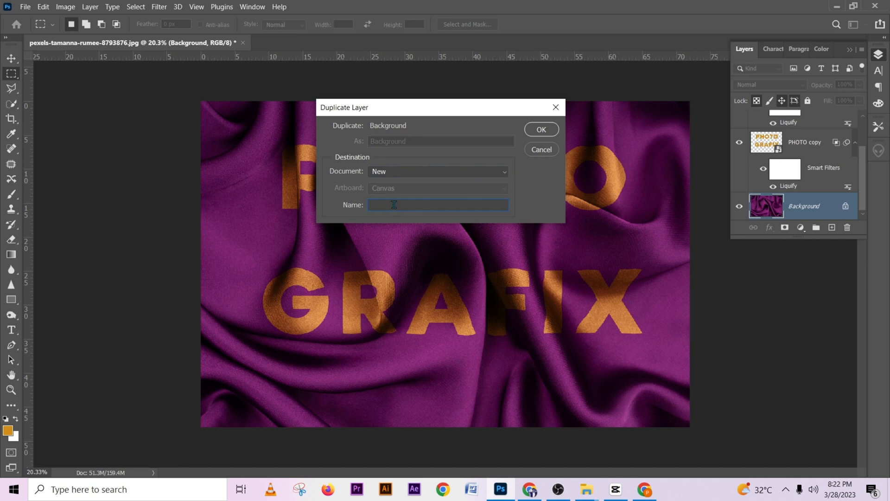
type("D")
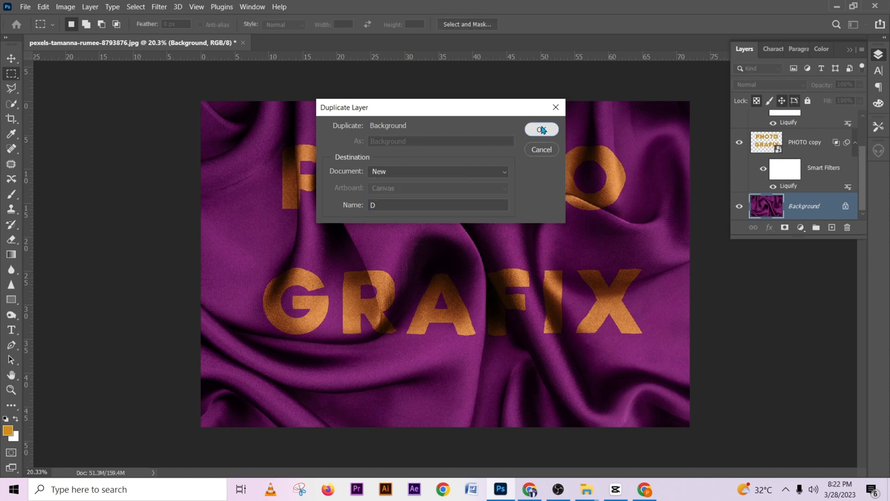
left_click(540, 128)
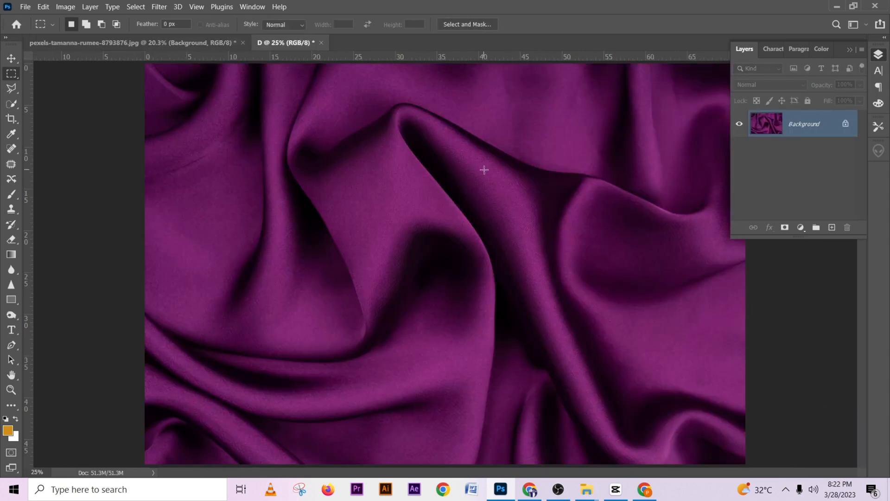
Step: Desaturate the fabric image in document D
left_click(66, 7)
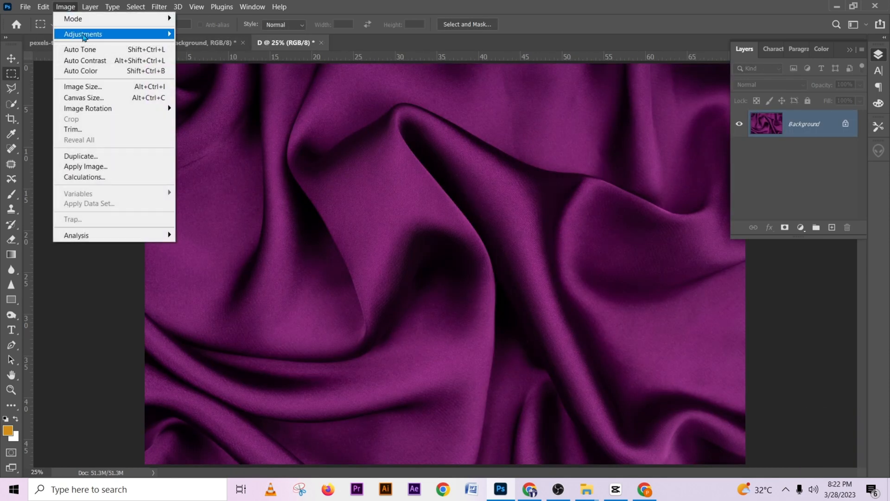
mouse_move(84, 34)
left_click(223, 246)
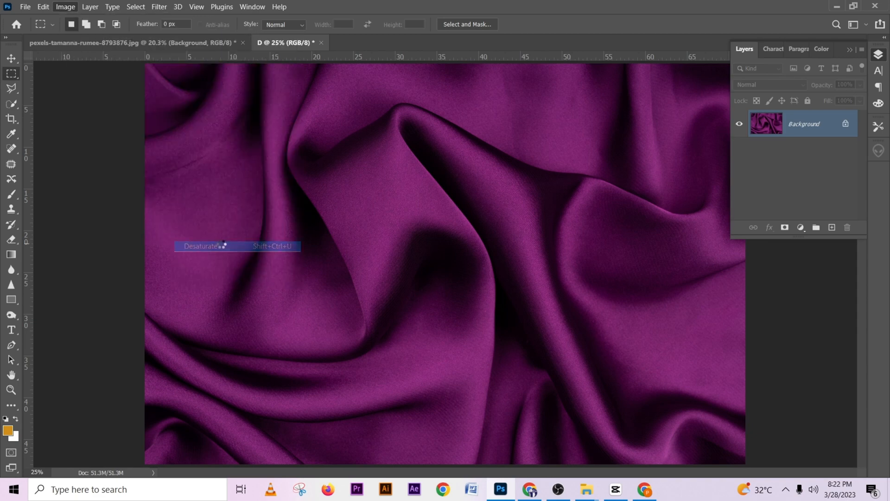
Step: Apply a Gaussian Blur with a radius of 2 pixels to the grayscale fabric in document D
scroll(423, 210, "up", 5)
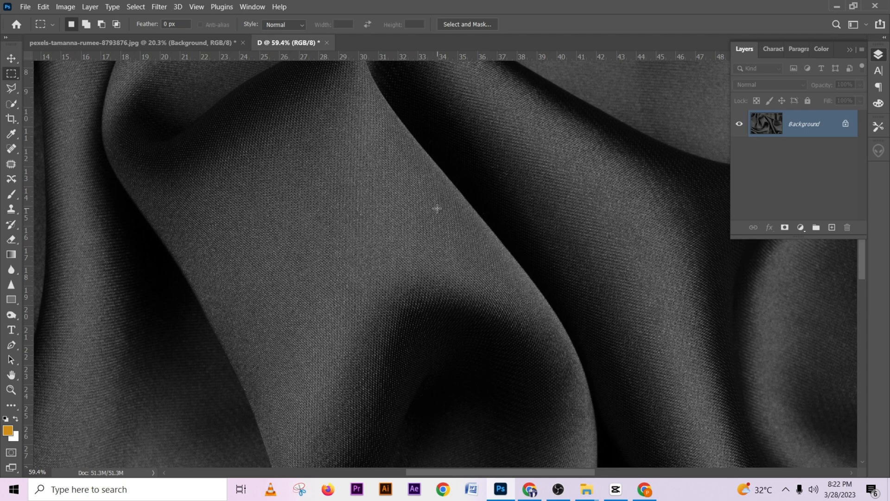
scroll(435, 210, "up", 3)
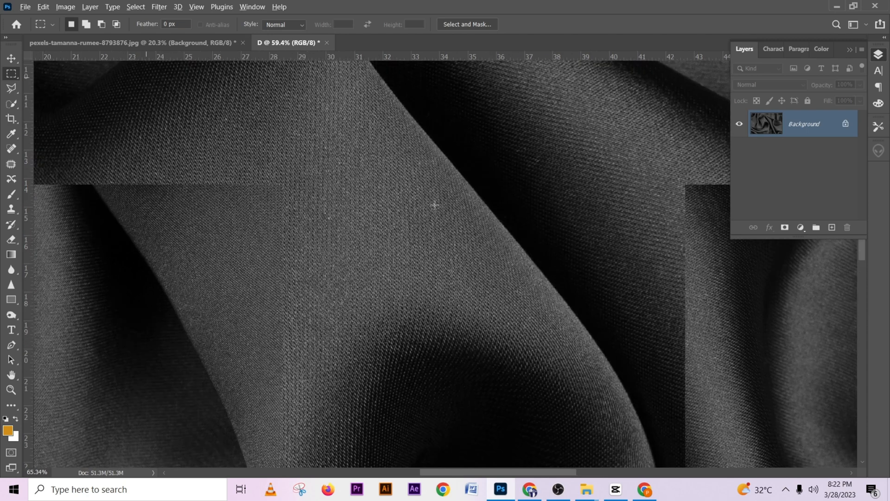
left_click(160, 7)
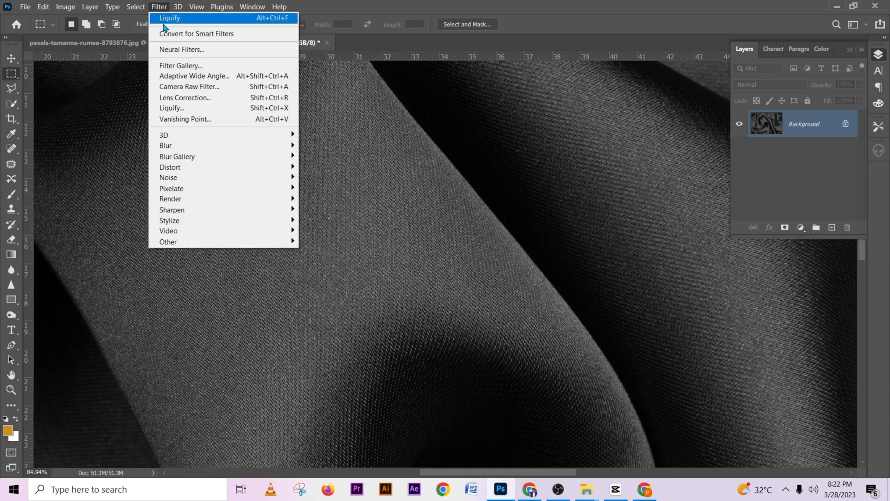
mouse_move(239, 145)
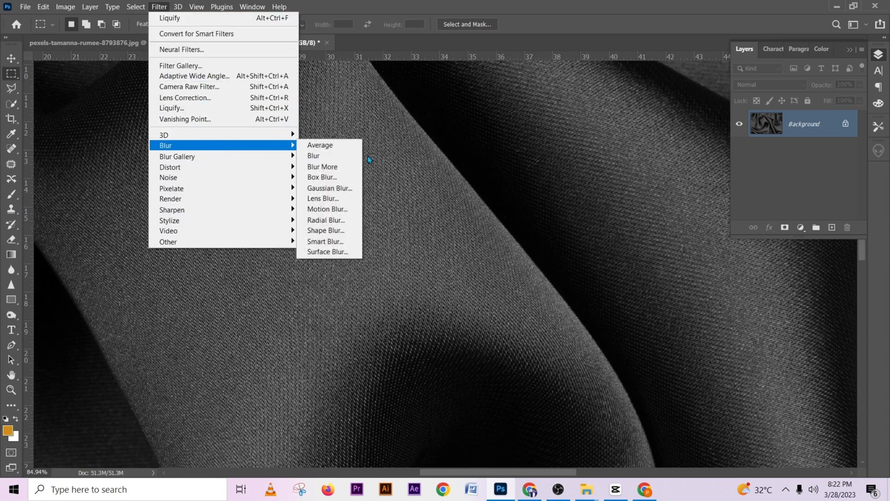
left_click(337, 188)
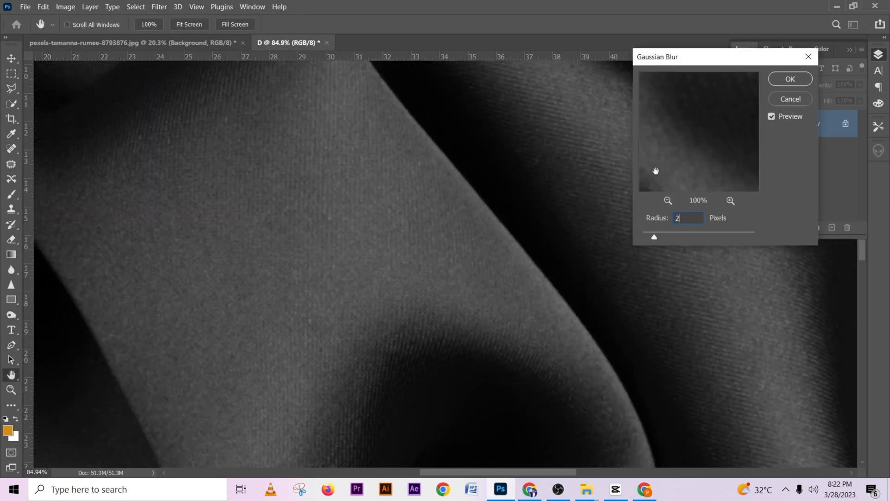
left_click(781, 78)
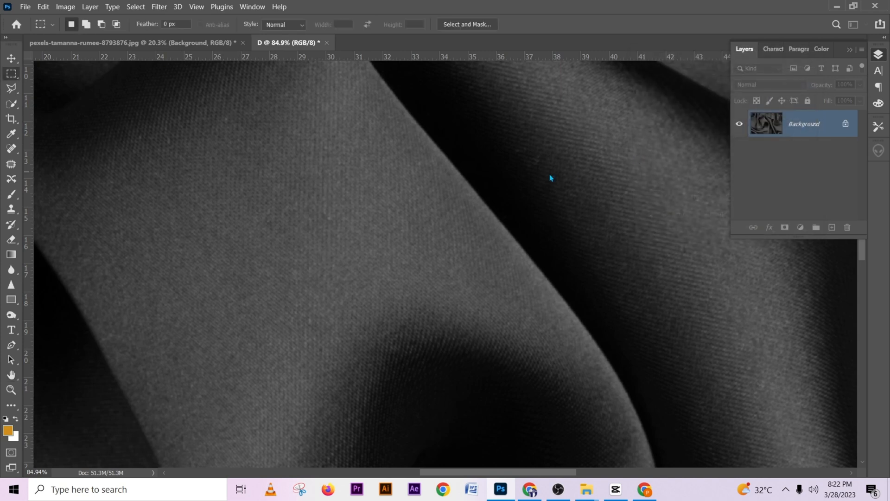
Step: Save the blurred grayscale document D on the computer as a PSD file in the songs folder
scroll(479, 177, "down", 5)
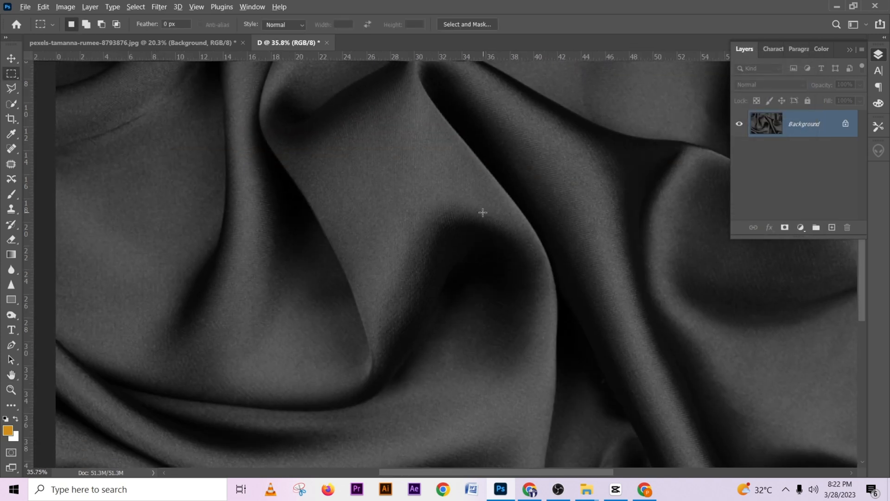
scroll(483, 212, "down", 1)
key("ctrl+s")
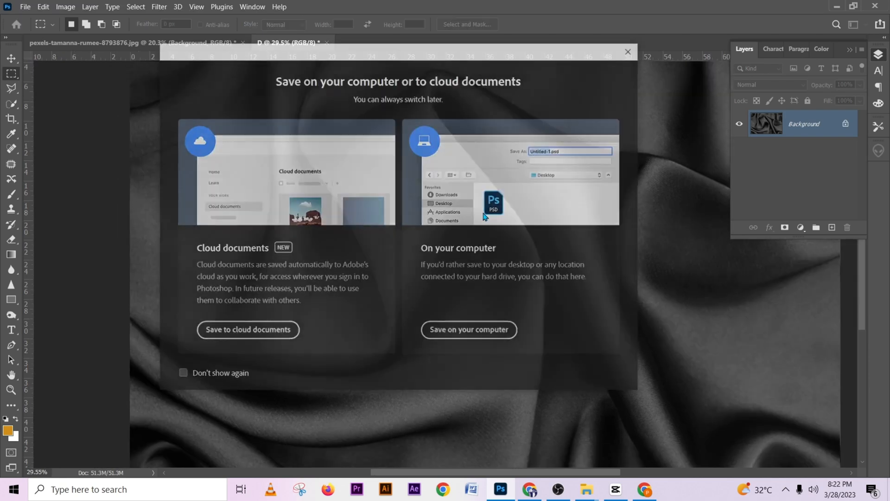
left_click(473, 337)
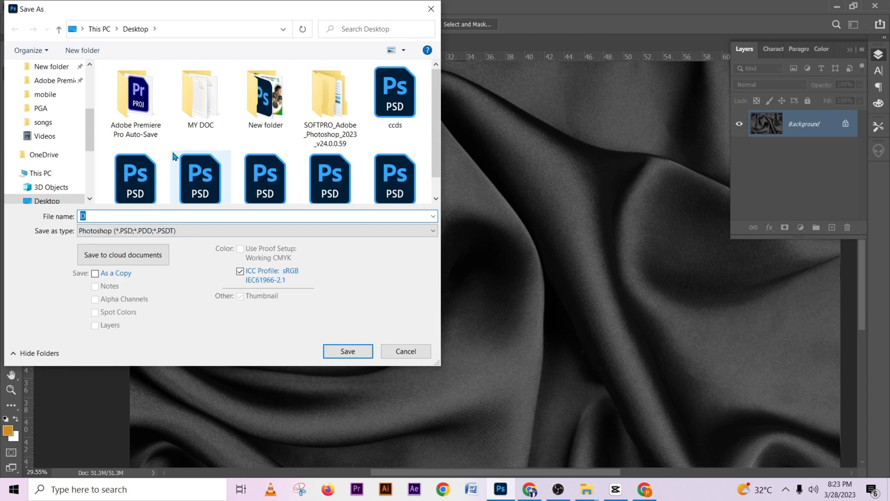
left_click(60, 123)
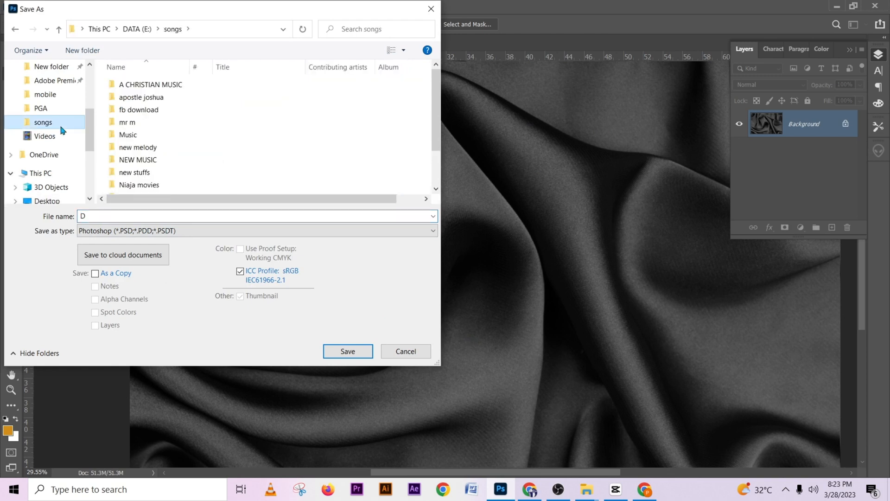
scroll(253, 162, "down", 2)
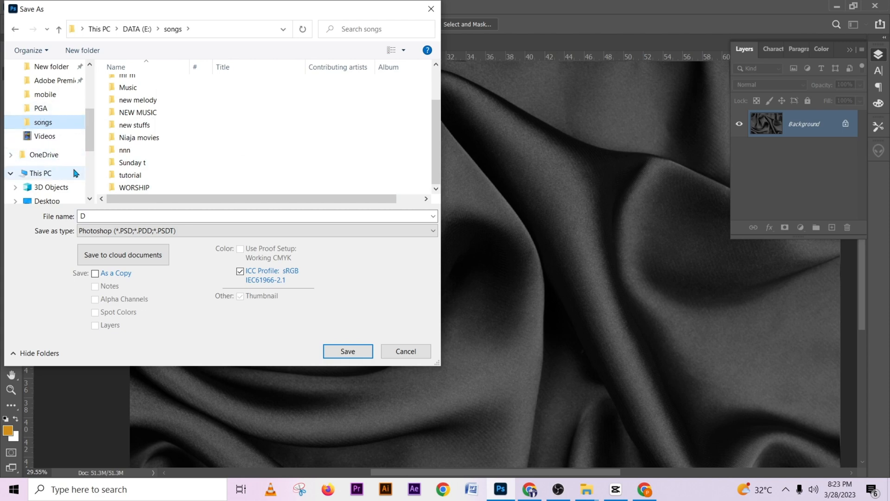
left_click(60, 123)
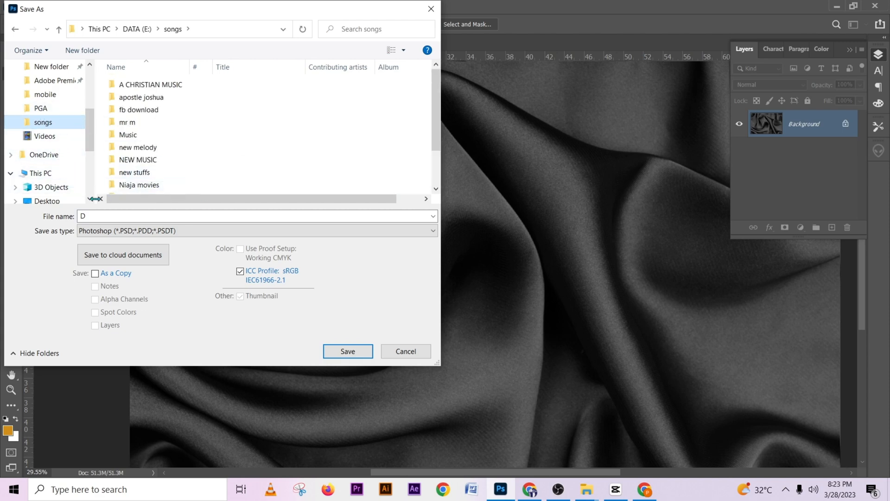
left_click(355, 355)
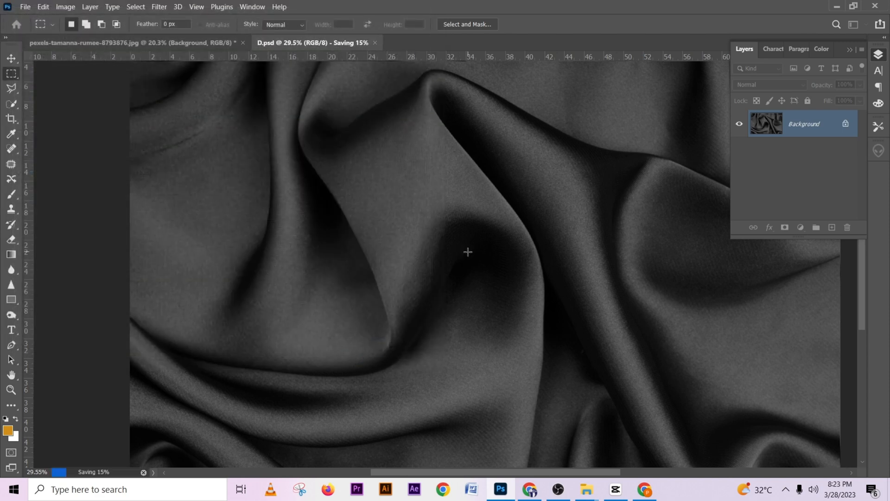
Step: Apply Displace to PHOTO copy 2 in the fabric document with horizontal and vertical scale 10, Stretch To Fit, Wrap Around and map D
left_click(183, 44)
scroll(806, 185, "up", 3)
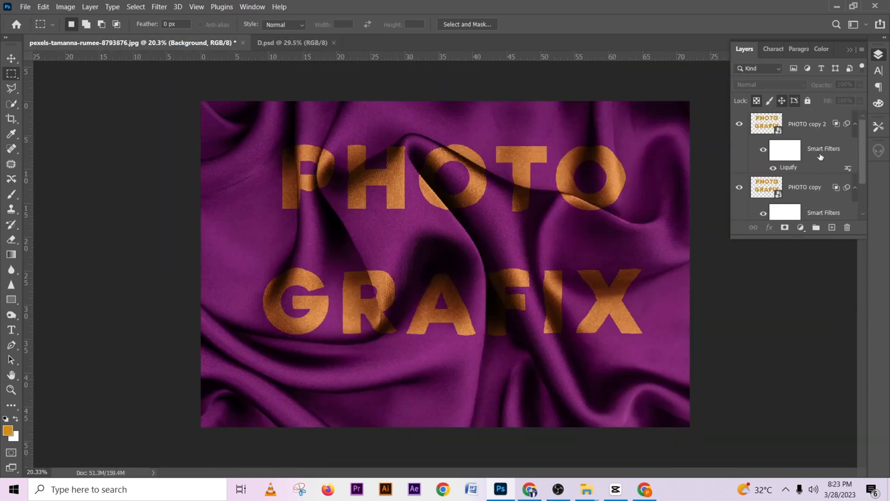
left_click(802, 128)
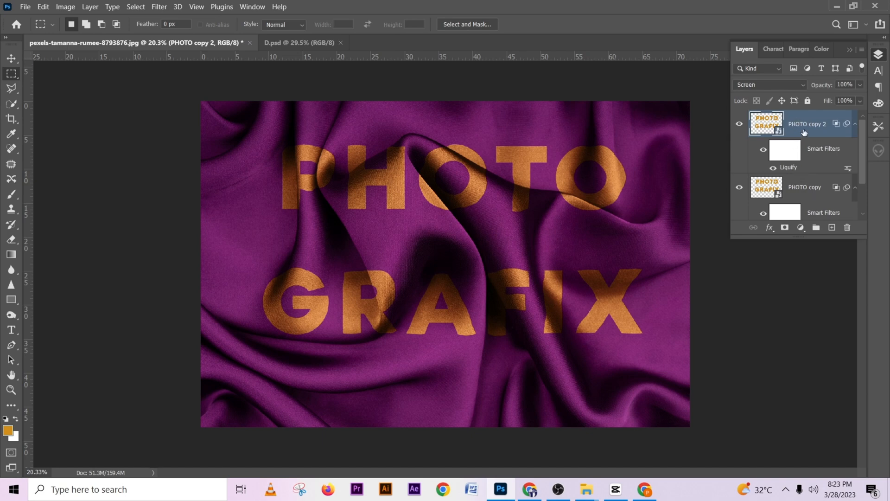
left_click(159, 6)
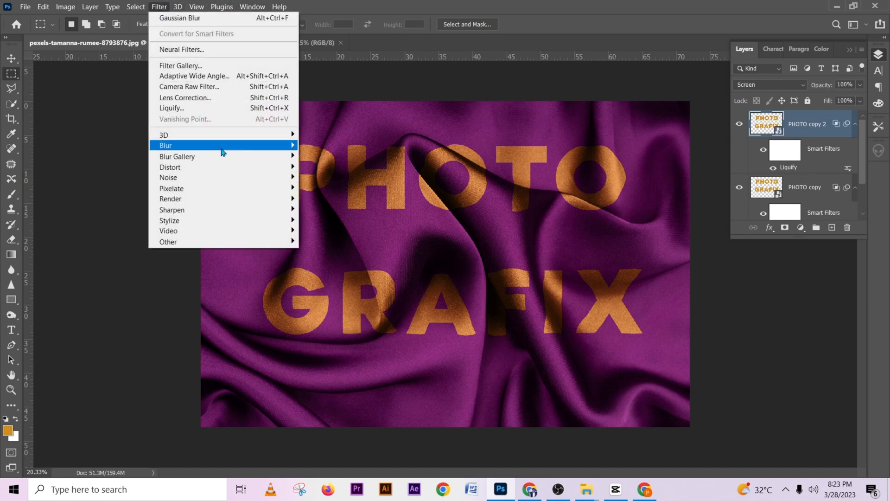
mouse_move(196, 173)
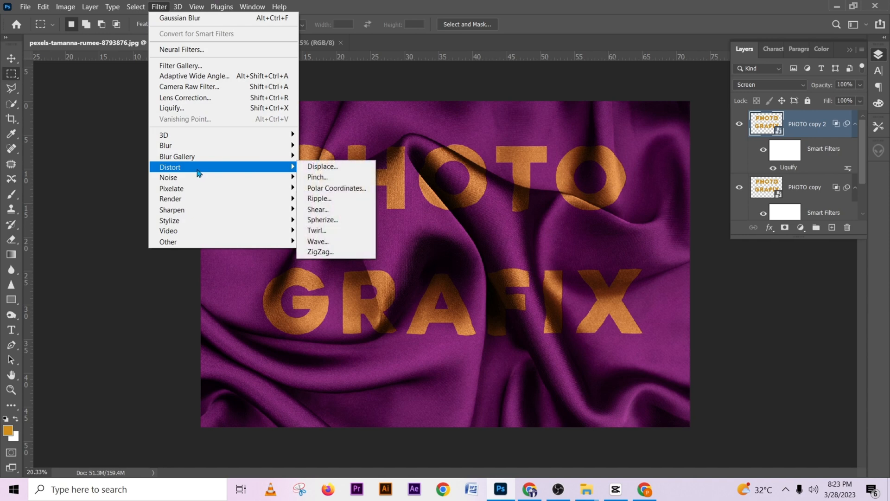
left_click(325, 166)
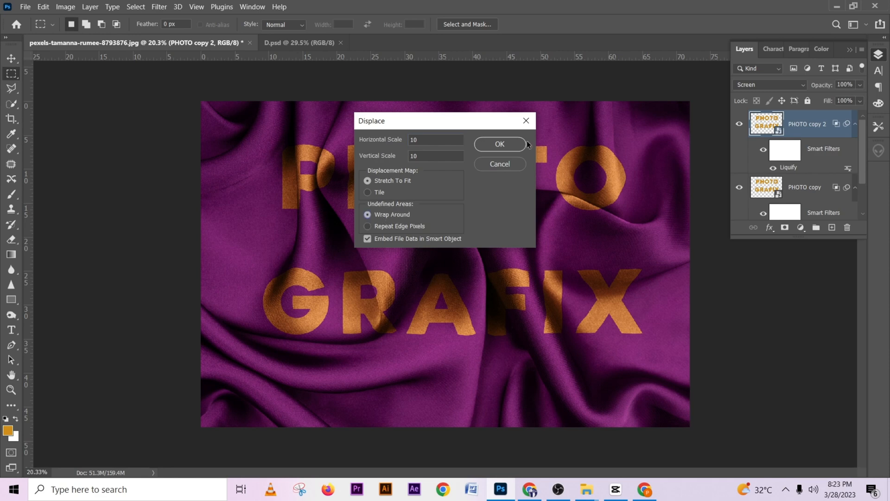
left_click(511, 145)
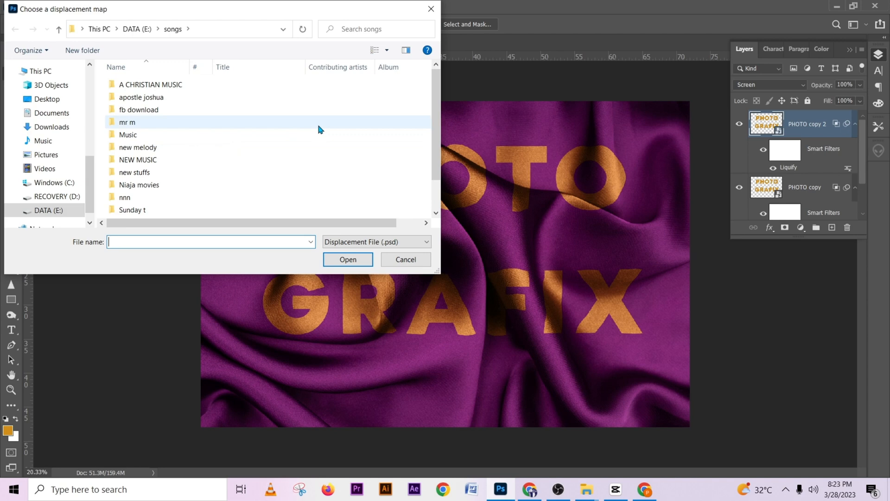
scroll(206, 152, "down", 1)
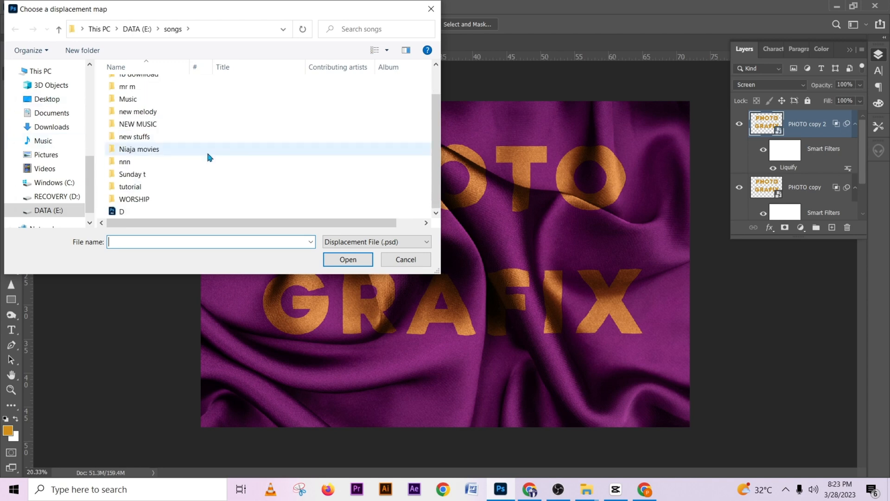
left_click(140, 211)
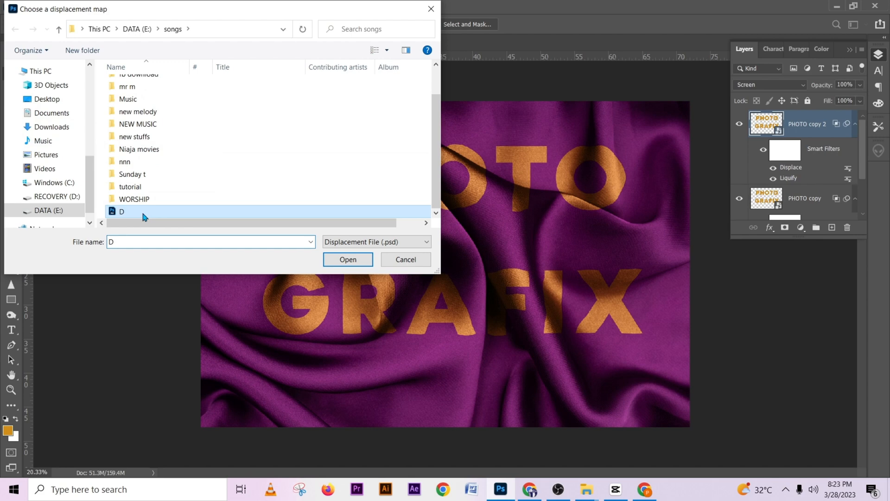
left_click(338, 266)
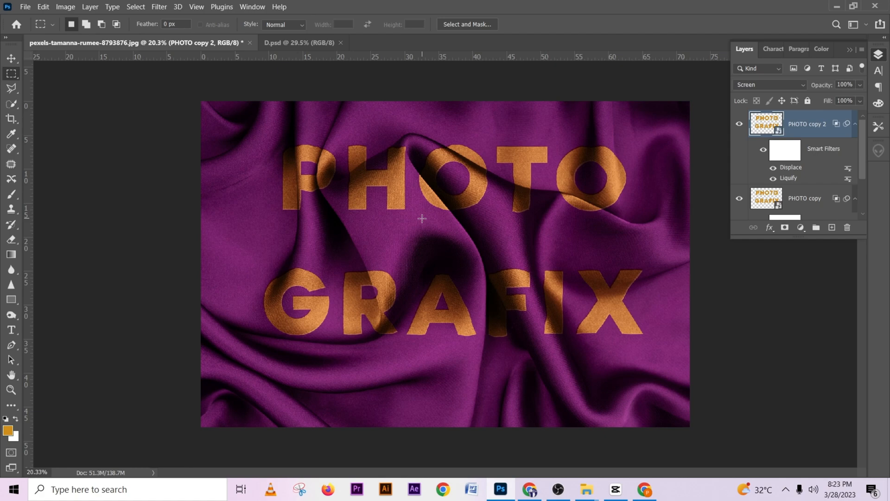
Step: Compare the H and O letter edges up close with PHOTO copy 2's Displace filter hidden and shown
scroll(422, 219, "up", 5)
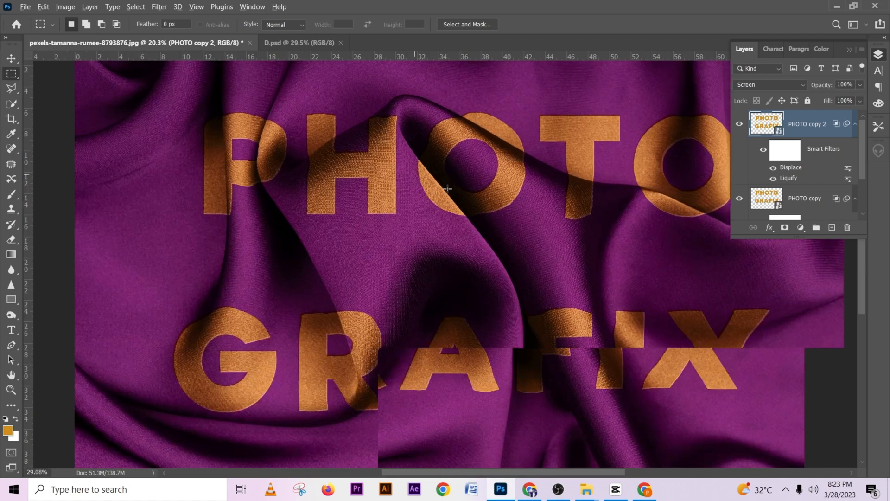
scroll(452, 192, "up", 2)
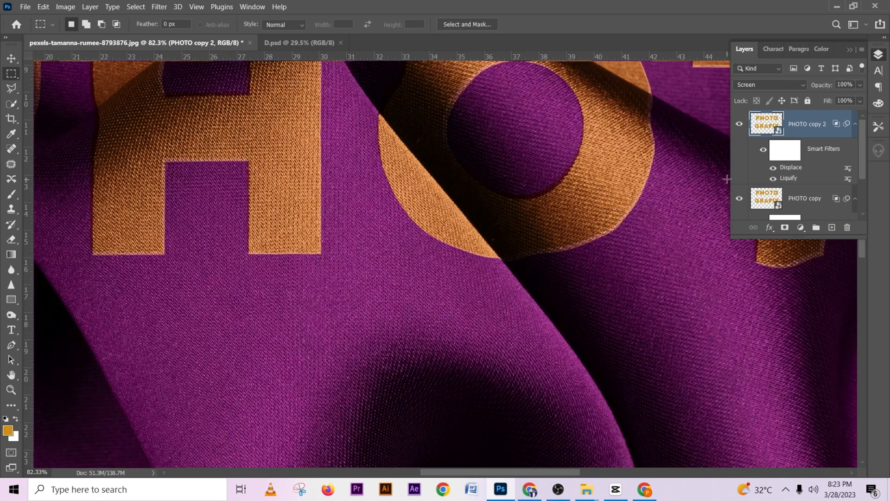
left_click(773, 169)
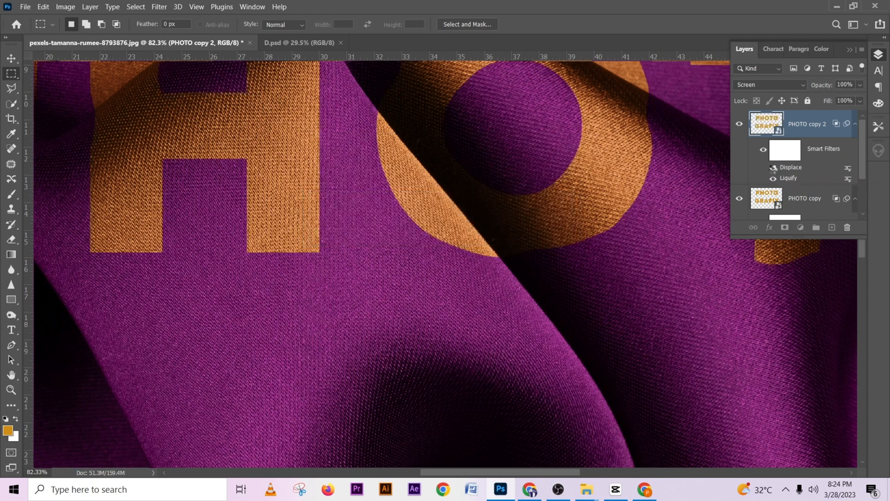
left_click(771, 170)
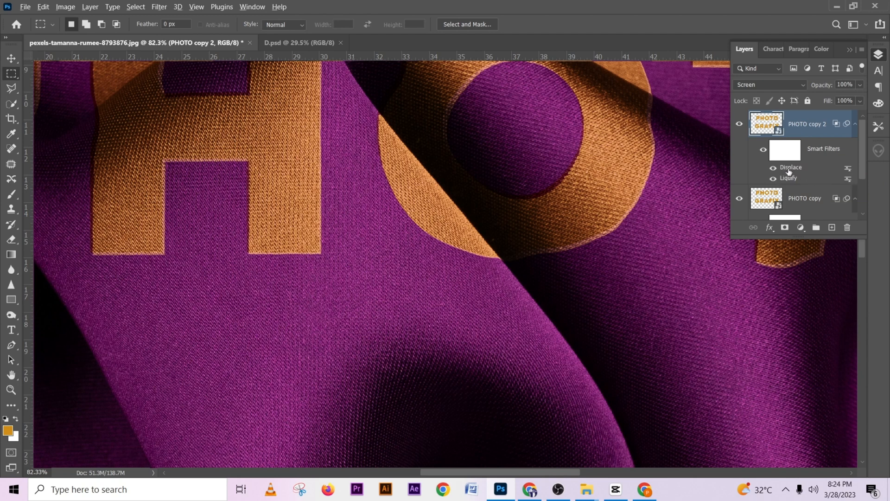
Step: Copy the Displace smart filter from PHOTO copy 2 onto the PHOTO copy layer
left_click_drag(790, 170, 795, 180)
left_click_drag(799, 207, 807, 216)
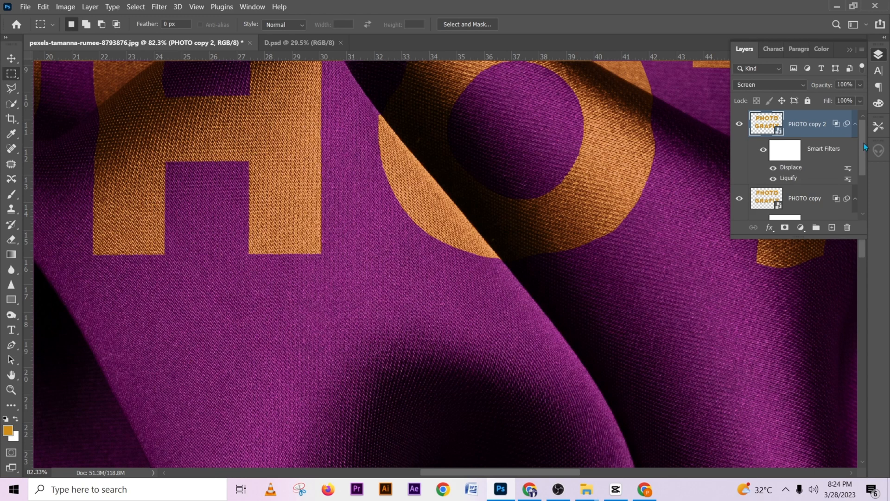
mouse_move(863, 146)
left_mouse_down()
mouse_move(859, 179)
mouse_move(864, 148)
left_mouse_up()
scroll(455, 190, "down", 6)
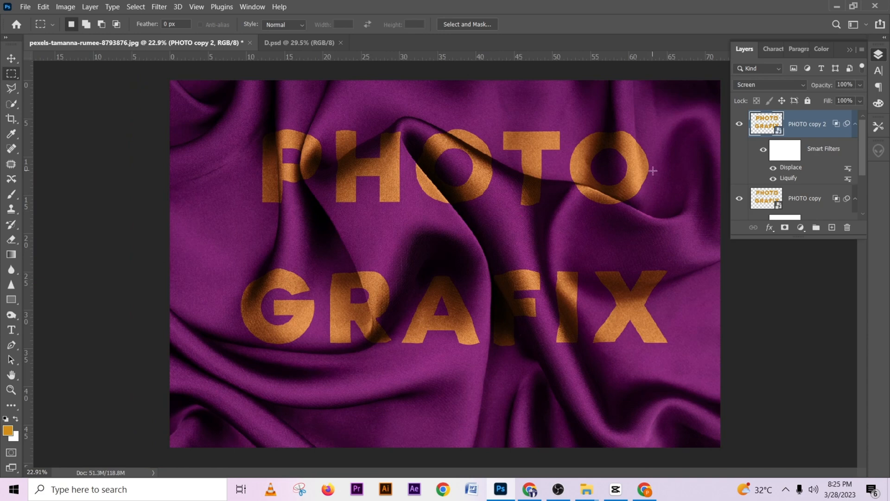
Step: Add a Curves adjustment above PHOTO copy 2 and raise the RGB curve's midtones to brighten the whole image strongly
left_click(801, 229)
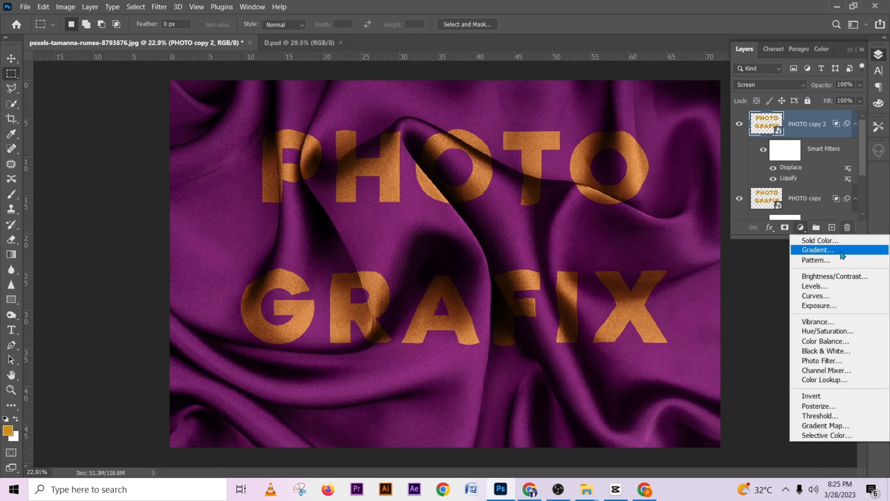
left_click(829, 299)
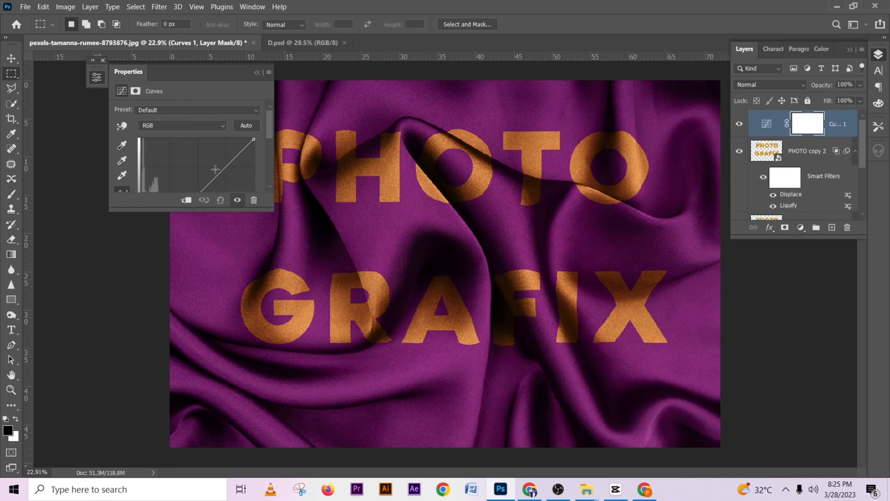
left_click_drag(199, 211, 199, 275)
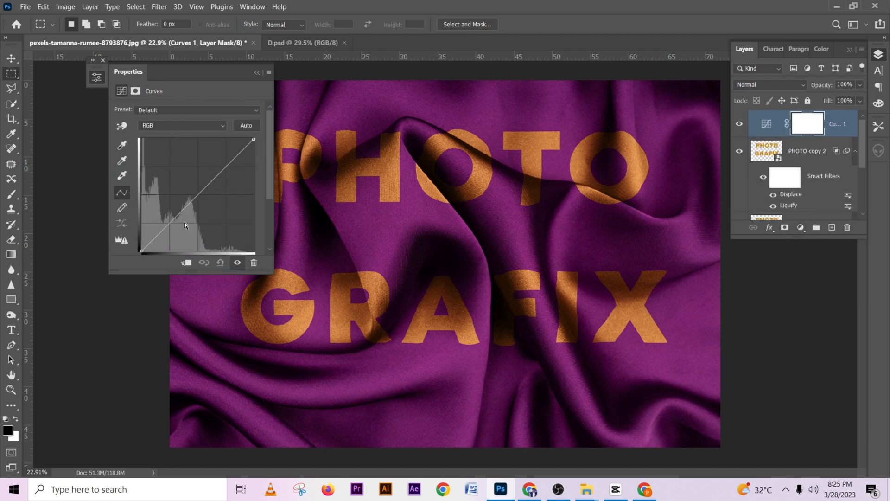
left_click_drag(185, 207, 173, 174)
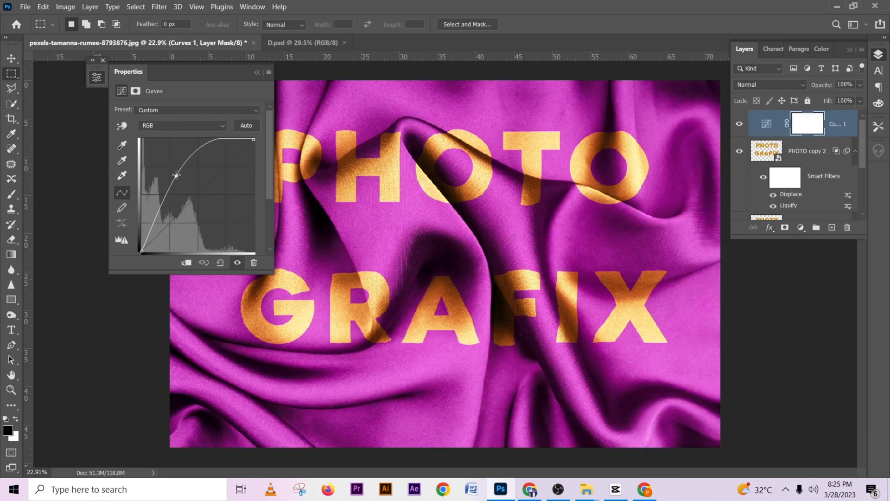
left_click_drag(210, 75, 138, 75)
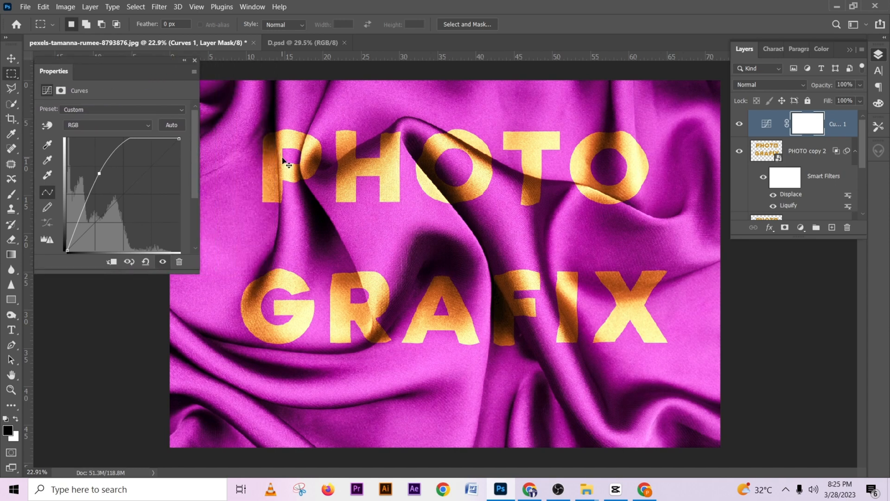
Step: Invert the Curves layer mask to black and set the brush to 6% flow and a size of 600 px
key("ctrl+i")
key("b")
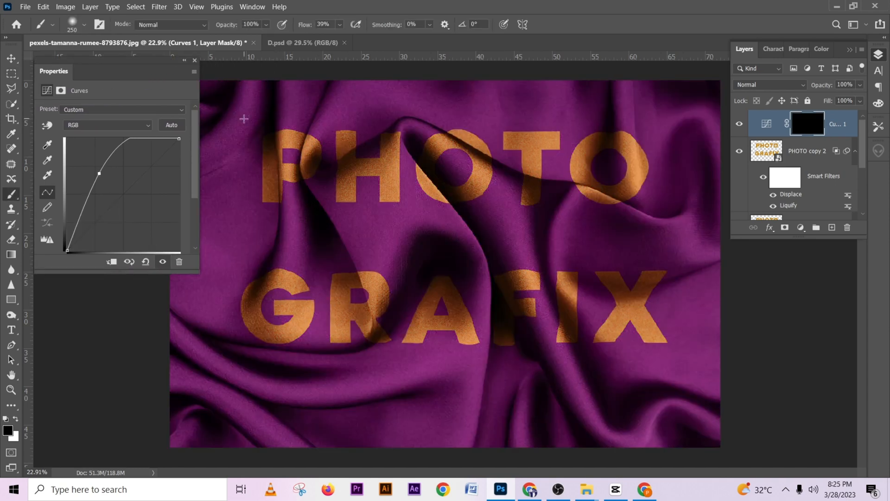
left_click(340, 24)
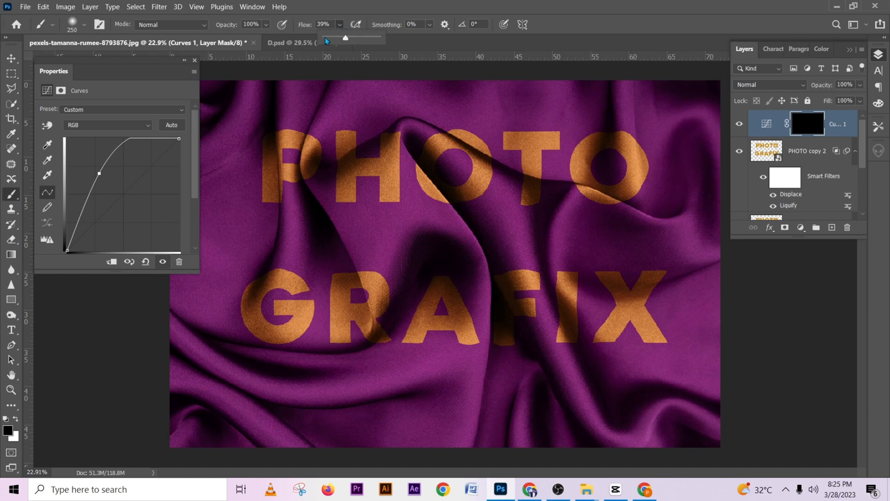
left_click_drag(324, 37, 328, 39)
key("bracketright")
key("bracketright")
key("bracketright")
key("bracketright")
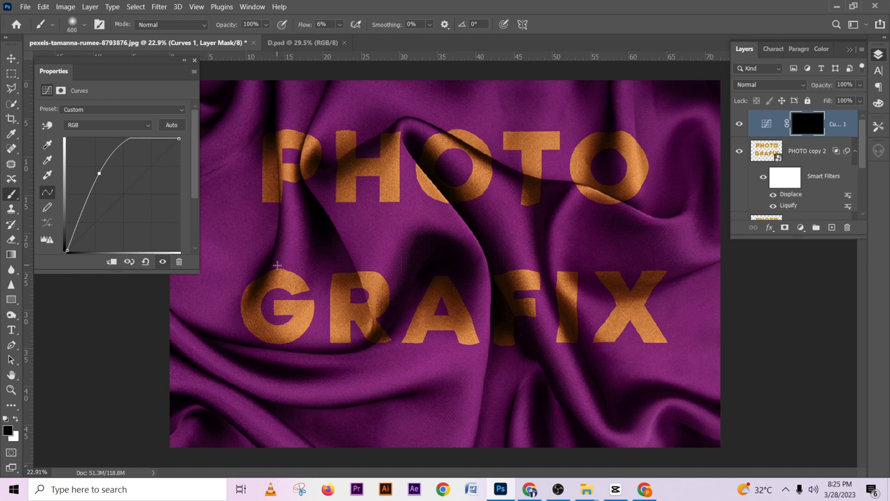
Step: Paint white on the Curves mask with a 277 px brush to brighten the fabric highlight on the first O
left_click_drag(495, 233, 496, 233)
scroll(464, 159, "up", 3)
scroll(465, 159, "up", 2)
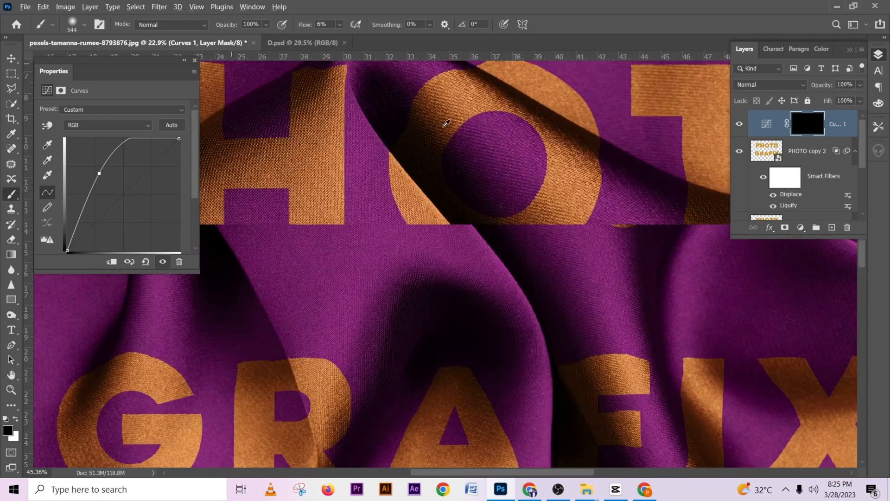
left_click_drag(462, 108, 432, 107)
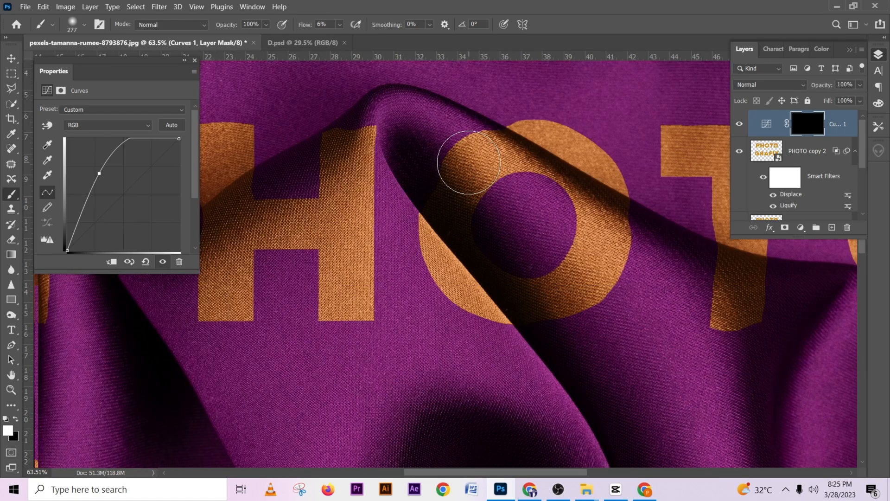
mouse_move(469, 162)
left_mouse_down()
mouse_move(510, 205)
mouse_move(495, 203)
mouse_move(596, 288)
mouse_move(509, 204)
left_mouse_up()
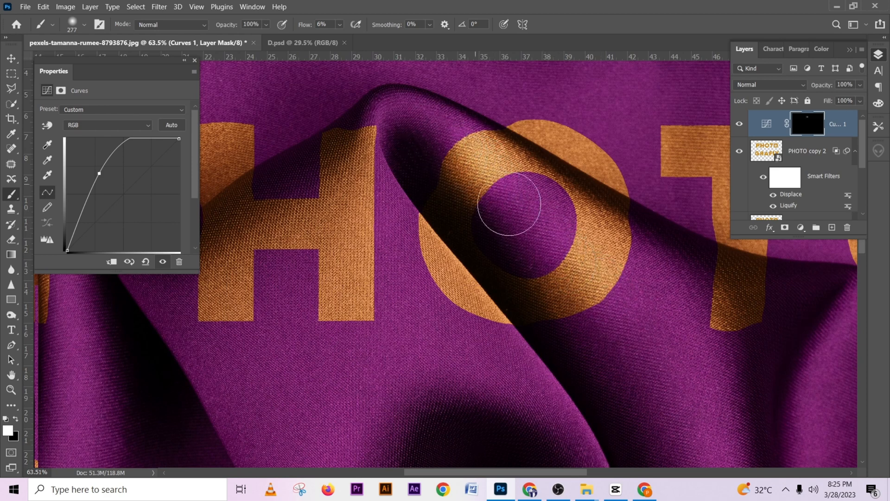
Step: Paint white on the Curves mask with a 200 px brush to brighten the fabric along the top of the H
left_click_drag(312, 227, 527, 218)
key("bracketleft")
key("bracketleft")
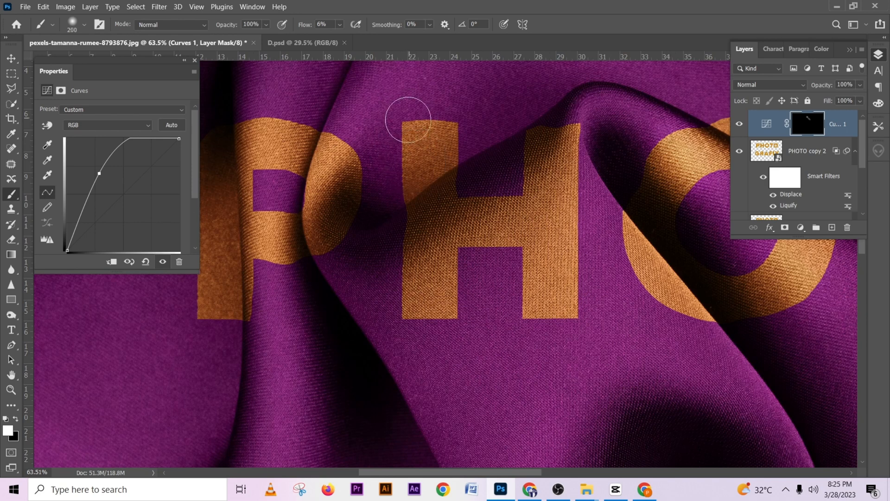
mouse_move(408, 119)
left_mouse_down()
mouse_move(459, 129)
mouse_move(413, 169)
mouse_move(460, 153)
mouse_move(404, 133)
mouse_move(477, 90)
mouse_move(406, 153)
mouse_move(503, 155)
mouse_move(520, 144)
left_mouse_up()
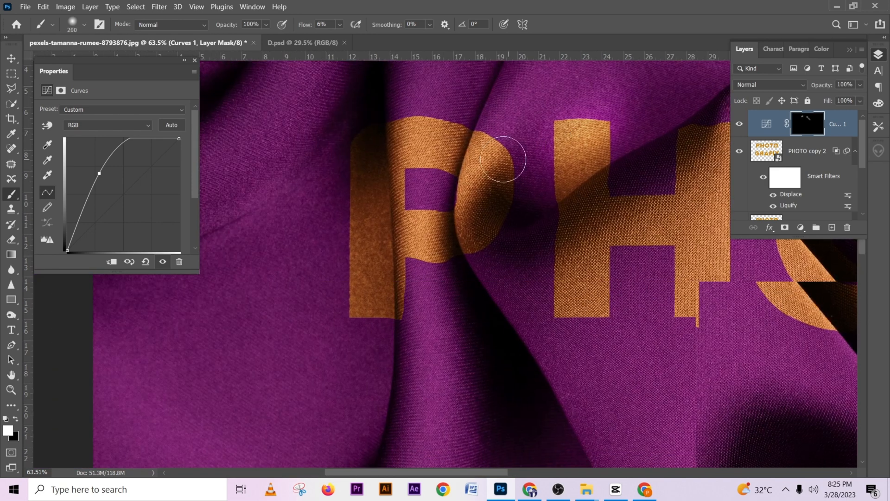
Step: Brighten the top of the P by painting white on the Curves mask with a 400 px brush
key("bracketright")
key("bracketright")
key("bracketright")
left_click_drag(428, 118, 423, 147)
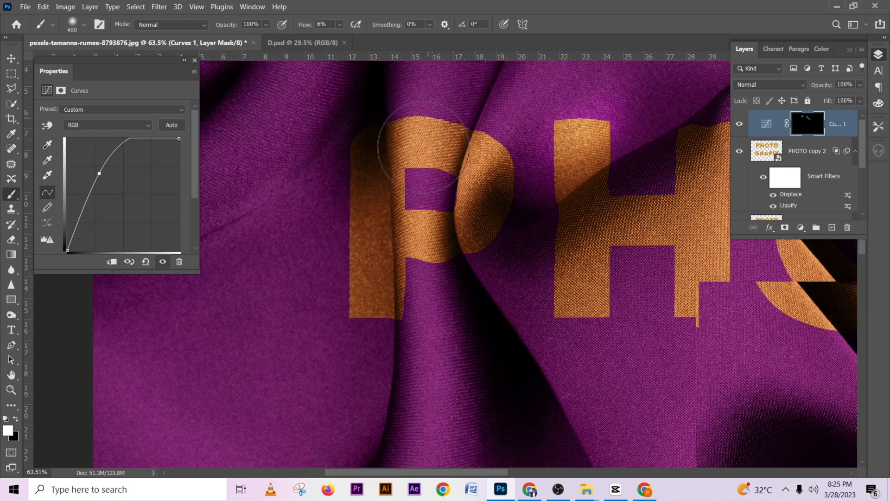
Step: Paint white on the Curves mask with a 150 px brush over the P's middle bar and curved bowl
key("bracketleft")
key("bracketleft")
key("bracketleft")
key("bracketleft")
key("bracketleft")
left_click_drag(427, 218, 419, 250)
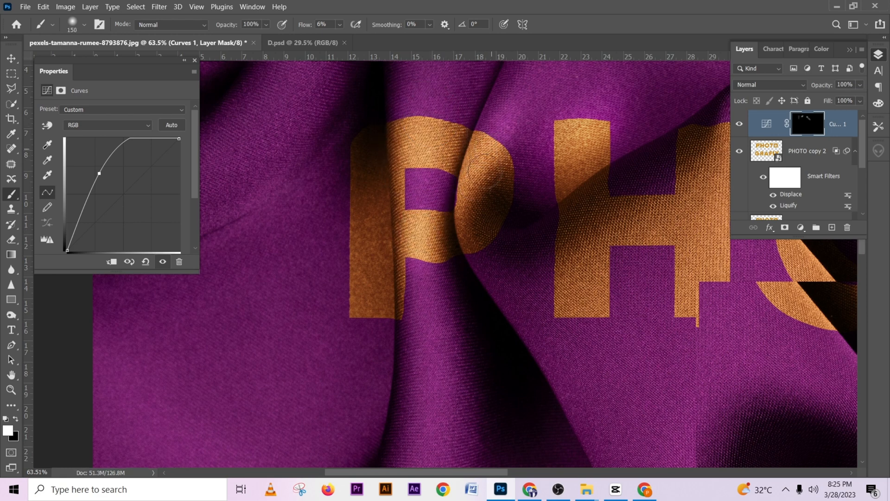
left_click_drag(484, 172, 477, 248)
Step: Brighten the lower curve of the G in GRAFIX on the Curves mask, starting with a 175 px white brush
key("x")
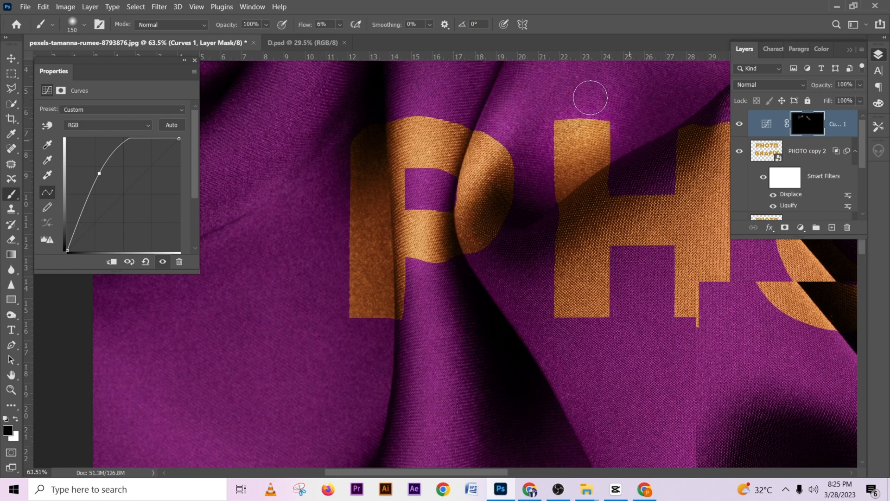
scroll(433, 249, "down", 3)
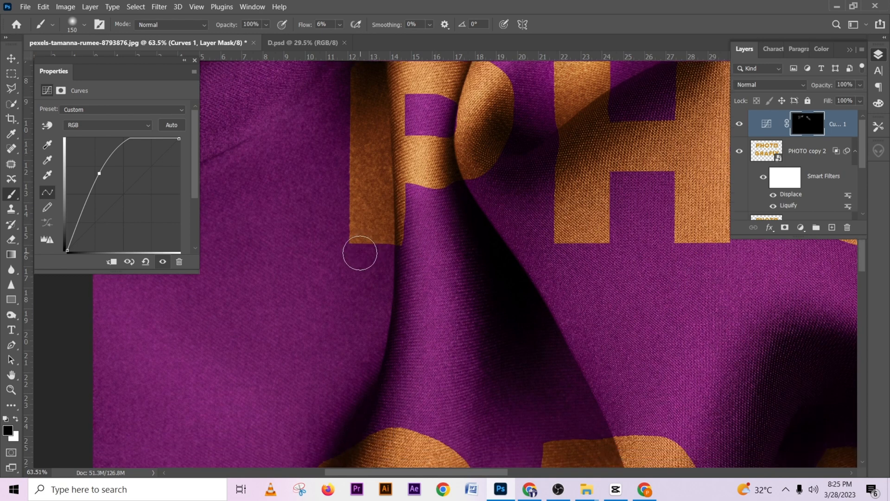
scroll(419, 242, "down", 3, "alt")
key("x")
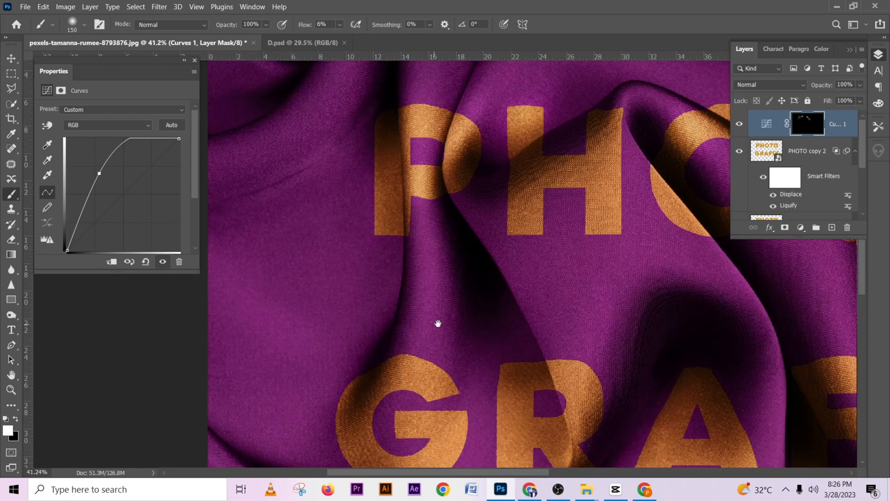
left_click_drag(438, 323, 452, 189)
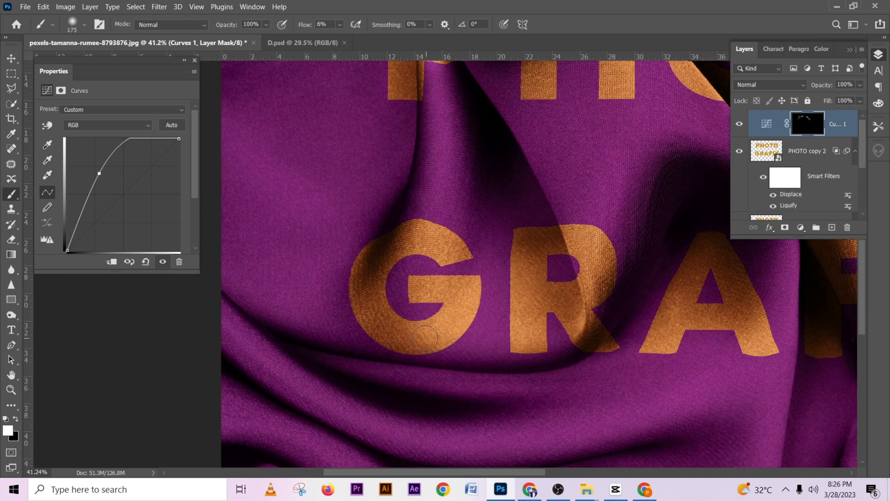
left_click_drag(412, 337, 454, 335)
key("bracketleft")
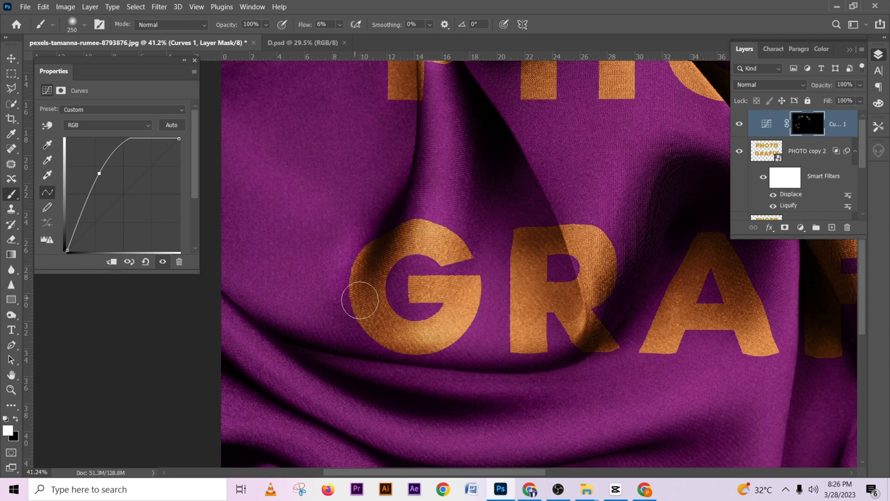
Step: Brighten the foot and leg of the R on the Curves mask with white brushes of 300 px and 175 px
scroll(424, 280, "down", 1)
left_click_drag(508, 299, 389, 307)
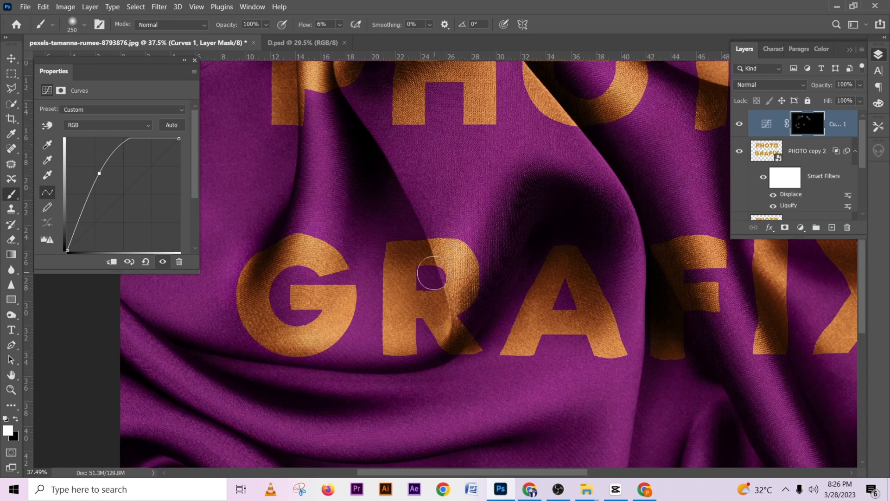
key("bracketright")
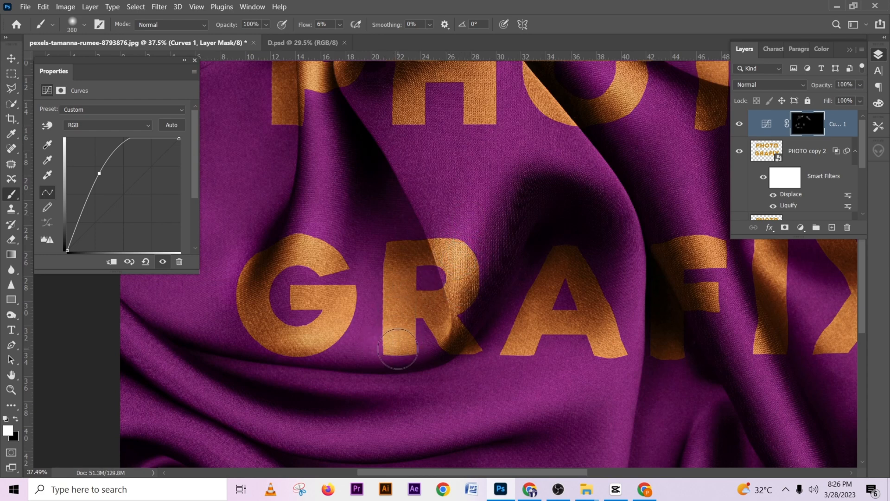
key("bracketleft")
key("bracketleft")
key("bracketleft")
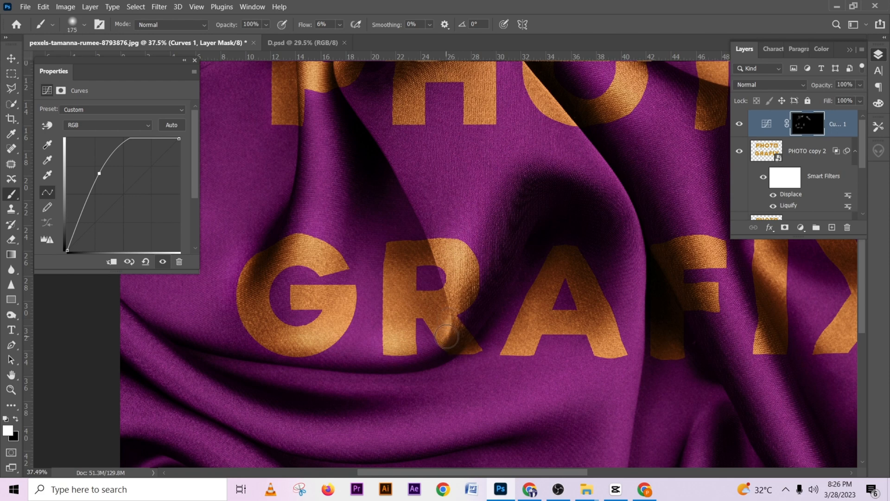
Step: Paint white on the Curves mask over the upper stem of the R with an enlarged brush
key("bracketright")
key("bracketright")
key("bracketright")
left_click_drag(396, 266, 394, 257)
key("bracketleft")
key("bracketleft")
Step: Brighten the highlights on the A and F on the Curves mask with white brushes of 500 px and 300 px
scroll(606, 342, "down", 3)
key("bracketright")
key("bracketright")
key("bracketright")
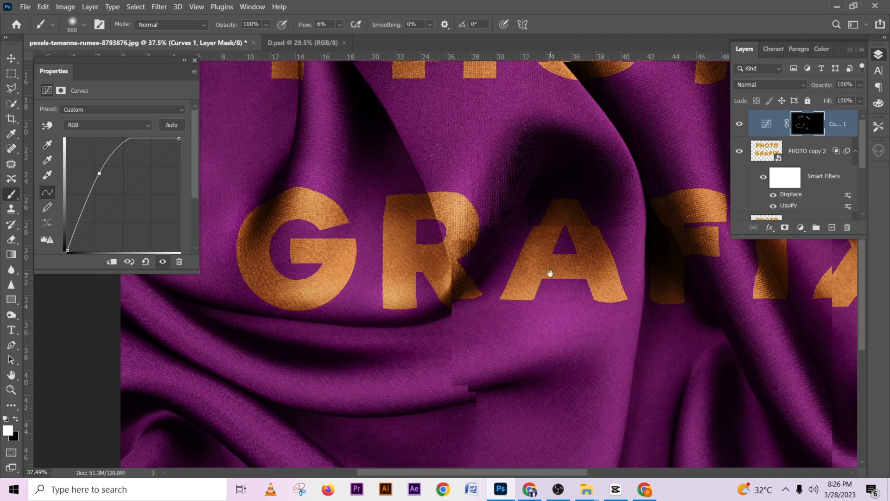
left_click_drag(556, 323, 429, 371)
key("bracketleft")
key("bracketleft")
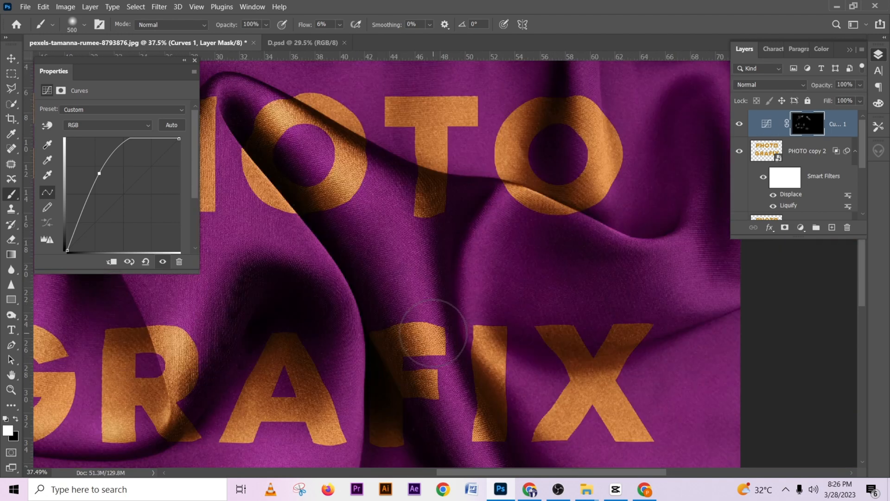
scroll(422, 334, "down", 2)
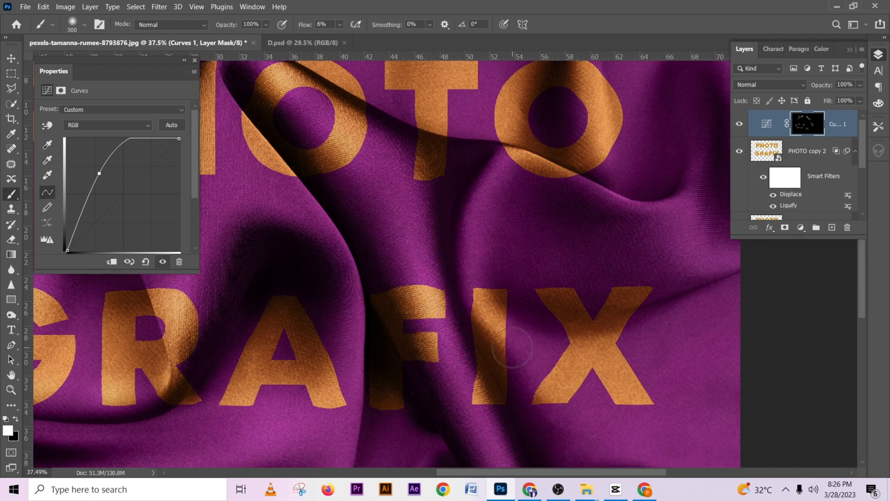
Step: Paint white on the Curves mask to brighten the highlights on the I and X, adjusting the brush around 300 px
key("bracketleft")
key("bracketleft")
scroll(495, 331, "down", 2)
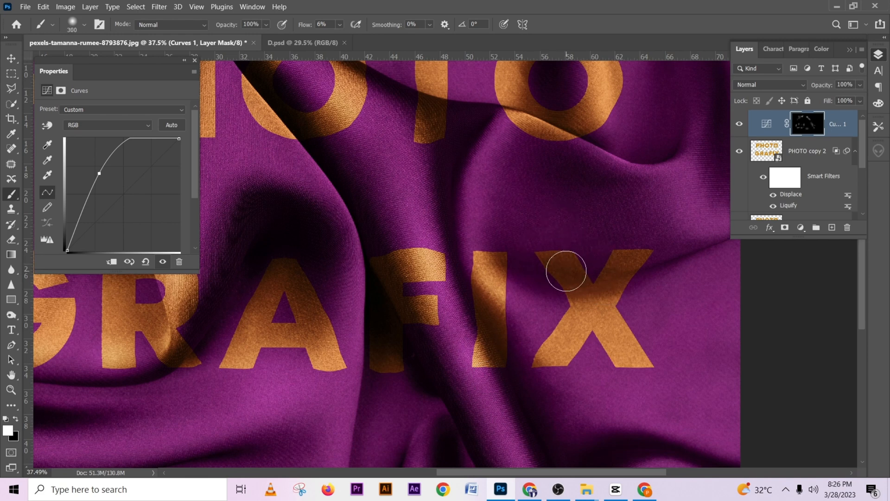
key("bracketleft")
key("bracketleft")
key("bracketright")
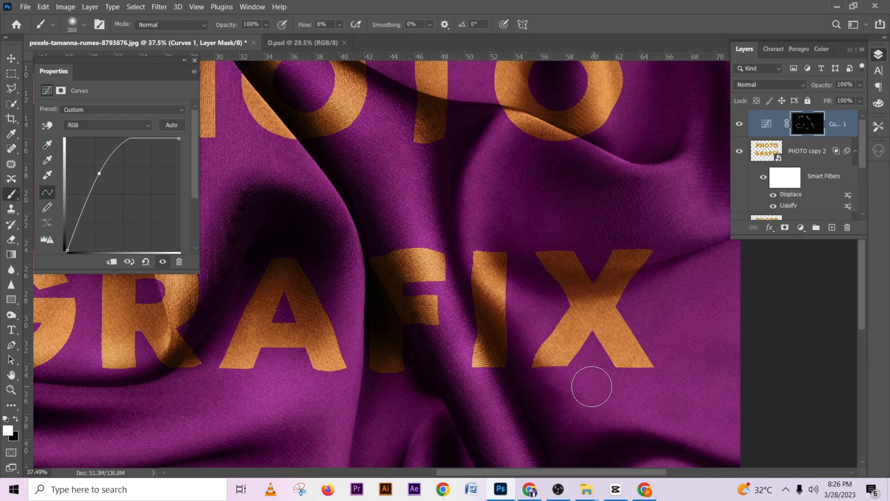
Step: Brighten the highlights on the second O of PHOTO on the Curves mask with a 250 px white brush
scroll(570, 302, "up", 1)
scroll(571, 301, "up", 6)
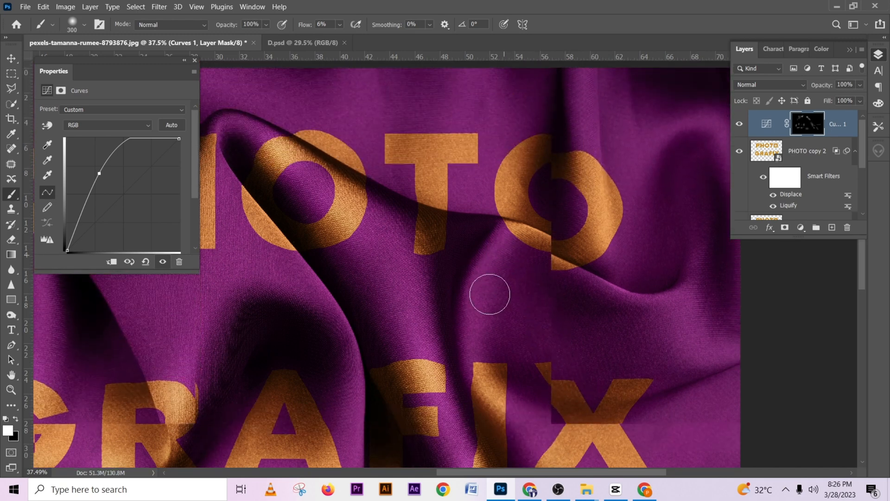
key("bracketleft")
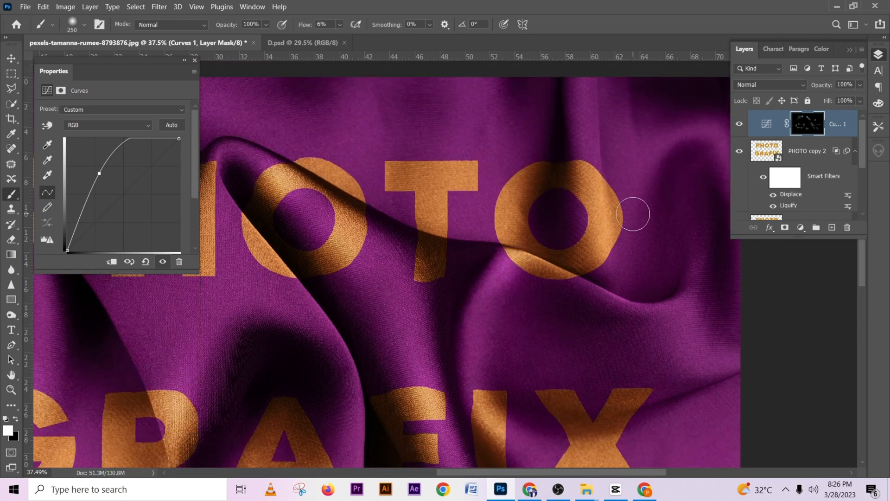
key("bracketright")
key("bracketright")
key("bracketleft")
key("bracketleft")
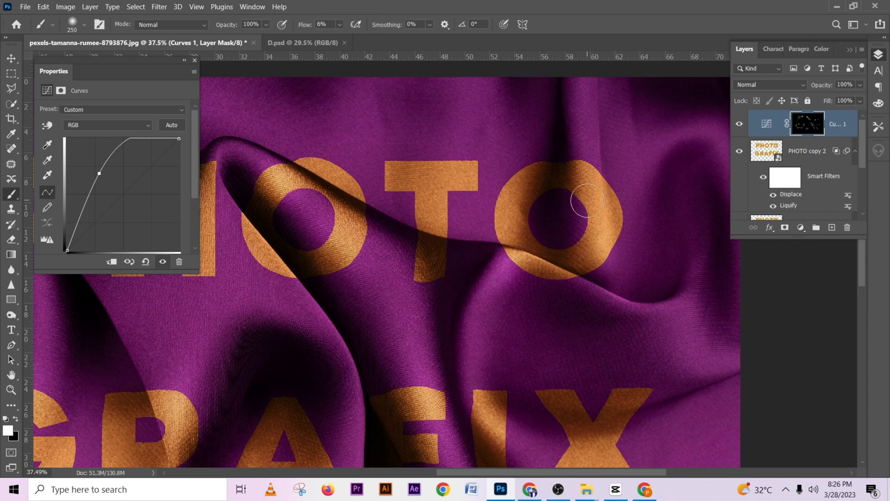
Step: Paint white on the Curves mask with a 175 px brush over the T's stem near the fold
key("bracketleft")
key("bracketleft")
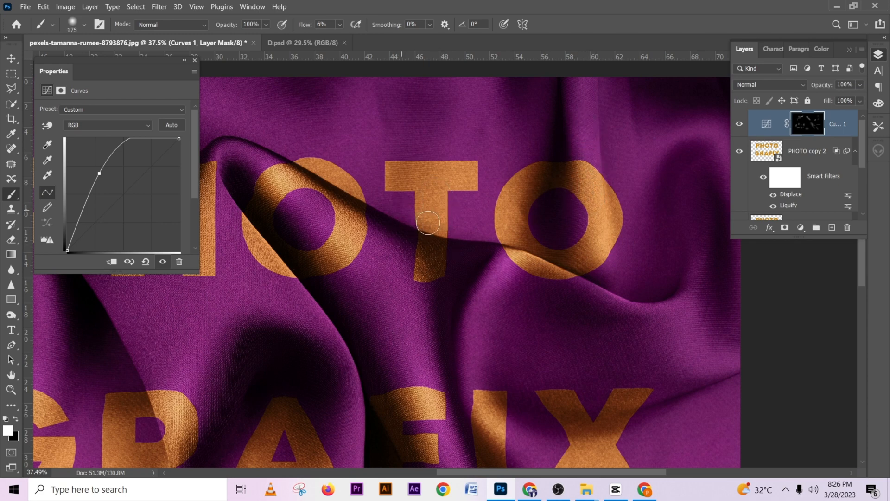
mouse_move(428, 222)
left_mouse_down()
mouse_move(469, 228)
mouse_move(408, 219)
left_mouse_up()
key("bracketright")
key("bracketright")
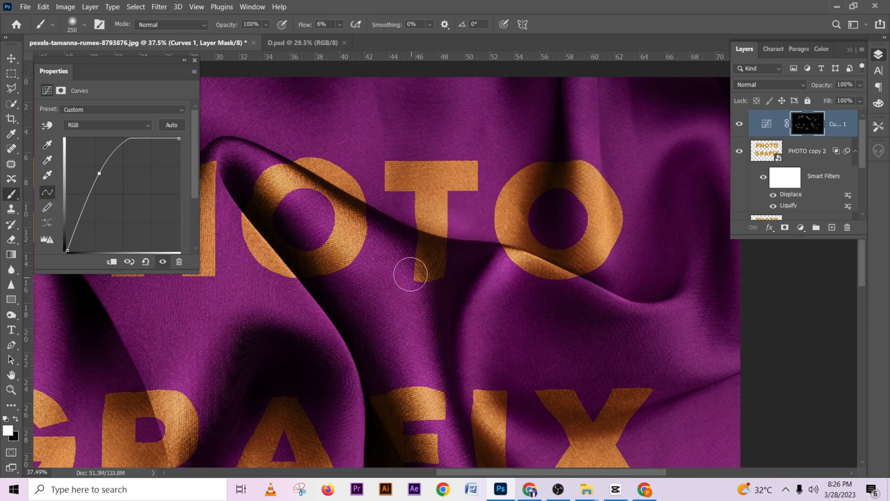
Step: Toggle the visibility of the brightening Curves layer to compare the text before and after the painted highlights
left_click(740, 125)
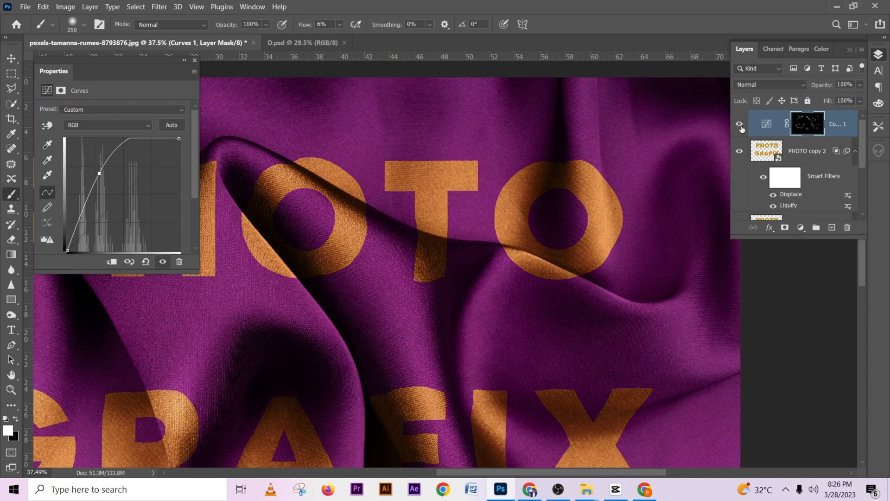
left_click(740, 125)
left_click(739, 125)
left_click(739, 125)
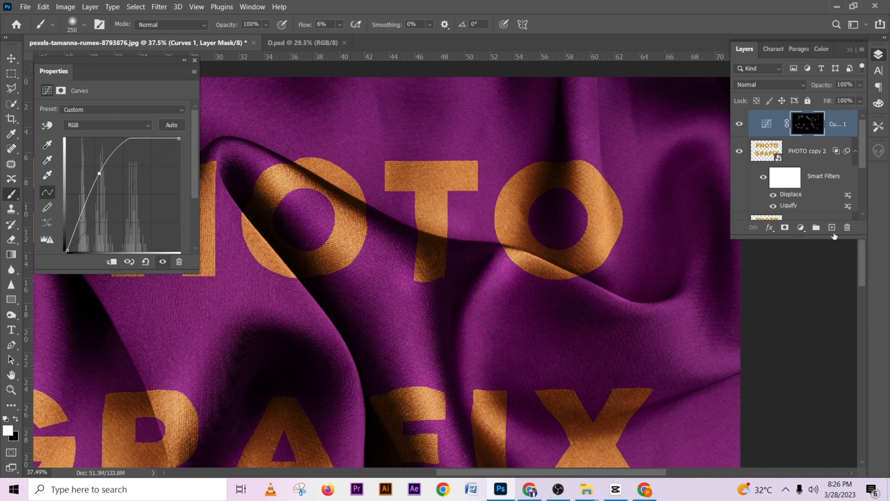
Step: Add a second Curves adjustment layer, lower the RGB curve's midtones to darken the image, and invert its mask to black
left_click(799, 230)
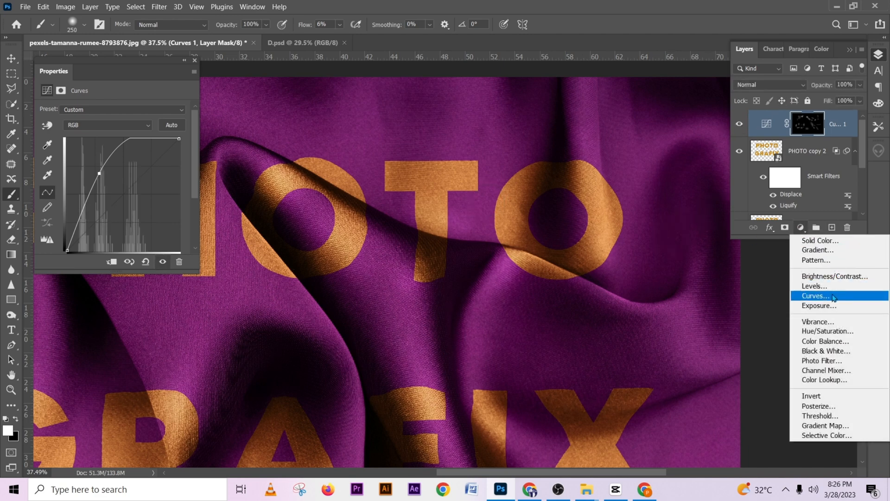
left_click(815, 296)
left_click_drag(135, 198, 141, 206)
key("ctrl+i")
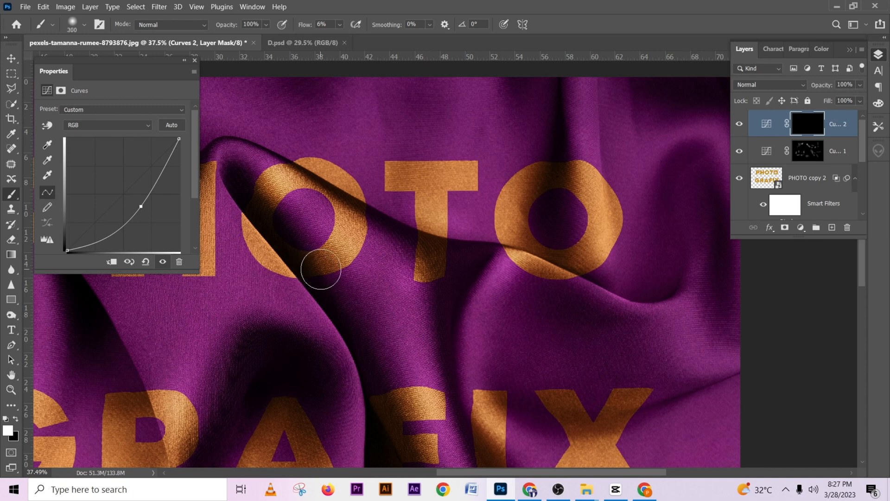
Step: Paint white on the darkening Curves mask, starting at 175 px, to deepen the fold shadows across the letters of PHOTO
key("bracketleft")
key("bracketleft")
key("bracketright")
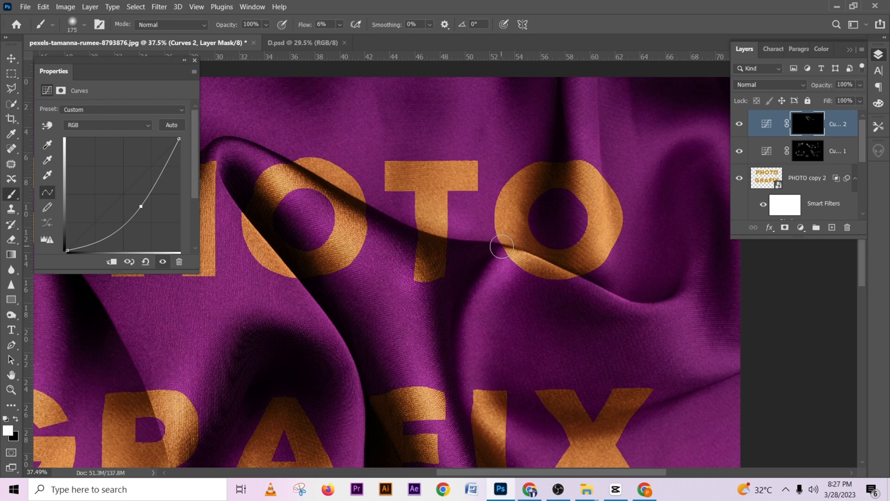
key("bracketright")
key("bracketright")
key("bracketright")
left_click_drag(621, 219, 621, 149)
Step: Deepen the shadows on the F, I and X by painting the darkening Curves mask with a 200 px white brush
left_click_drag(584, 369, 481, 116)
mouse_move(376, 194)
left_mouse_down()
mouse_move(582, 189)
mouse_move(566, 194)
left_mouse_up()
key("bracketleft")
key("bracketleft")
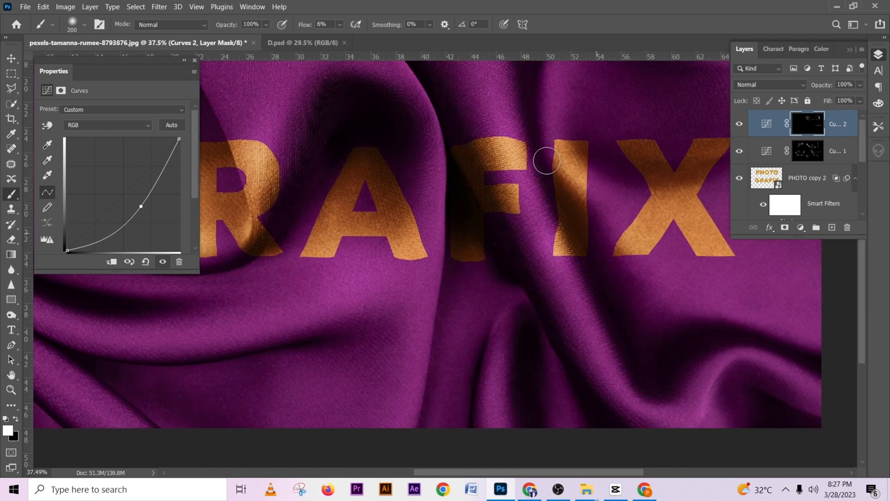
left_click_drag(463, 153, 478, 237)
Step: Darken the upper part of the A on the darkening Curves mask with a 500 px white brush
key("bracketright")
key("bracketright")
key("bracketright")
key("bracketright")
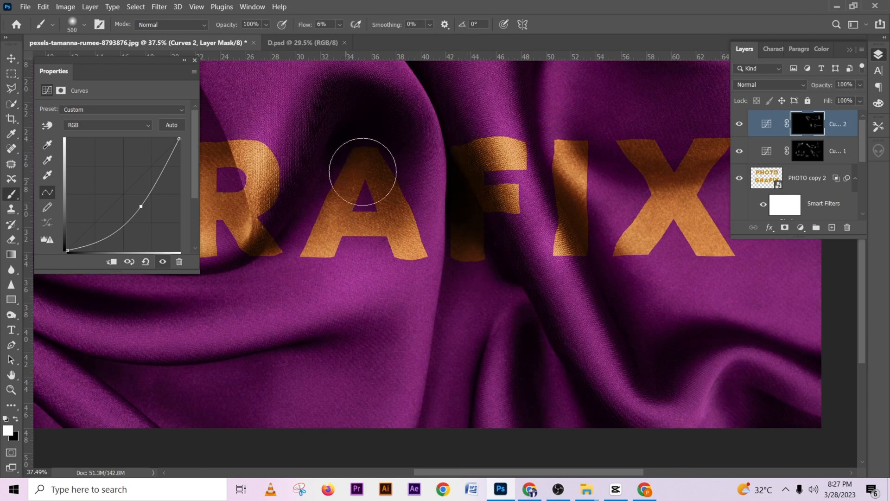
Step: Paint white on the darkening Curves mask with a reduced brush to shade the edge and leg of the R
left_click_drag(302, 214, 579, 245)
key("bracketleft")
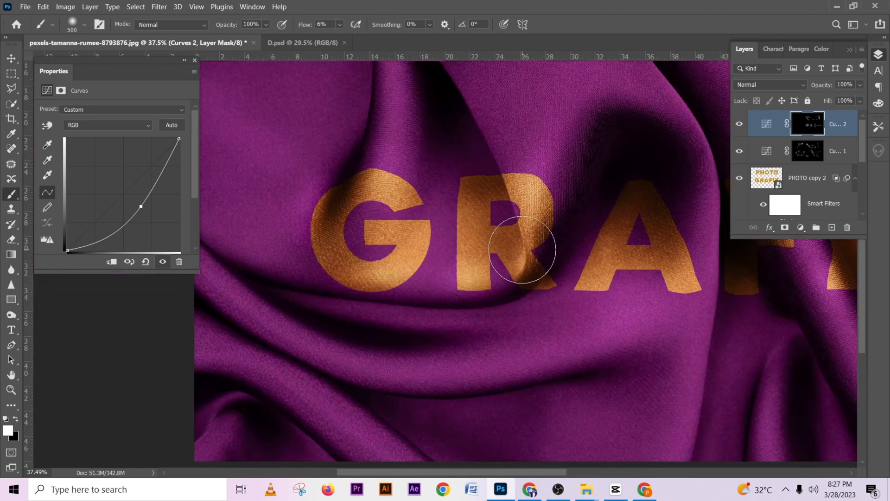
key("bracketleft")
key("bracketleft")
mouse_move(557, 233)
left_mouse_down()
mouse_move(572, 168)
mouse_move(554, 269)
left_mouse_up()
Step: Shade the outer curve of the G on the darkening Curves mask with a 300 px white brush
key("bracketright")
key("bracketright")
key("bracketright")
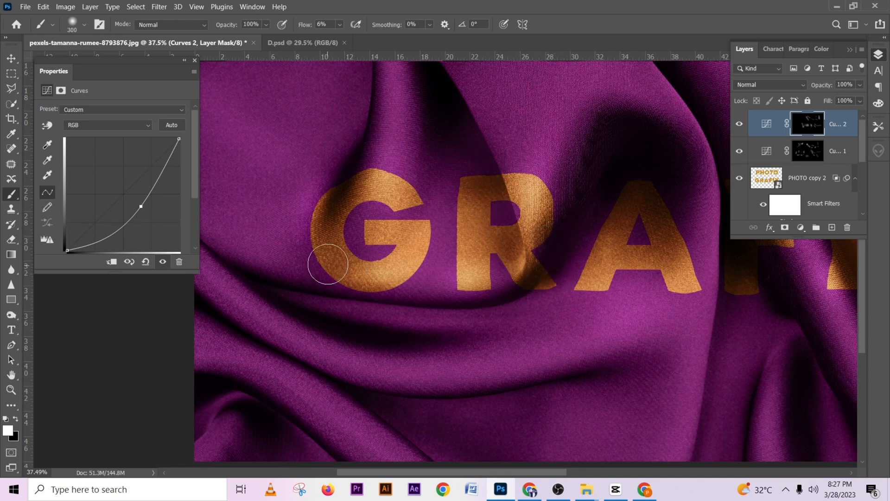
left_click_drag(327, 260, 329, 206)
Step: Darken the fold shadows on the P, H and first O on the darkening Curves mask with a 200 px white brush
key("bracketleft")
key("bracketleft")
key("bracketleft")
key("bracketleft")
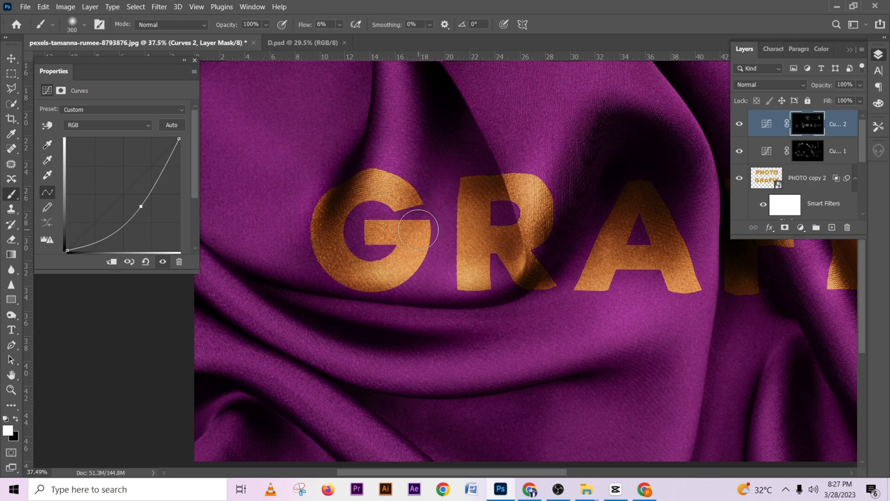
left_click_drag(389, 318, 382, 431)
left_click_drag(391, 288, 404, 220)
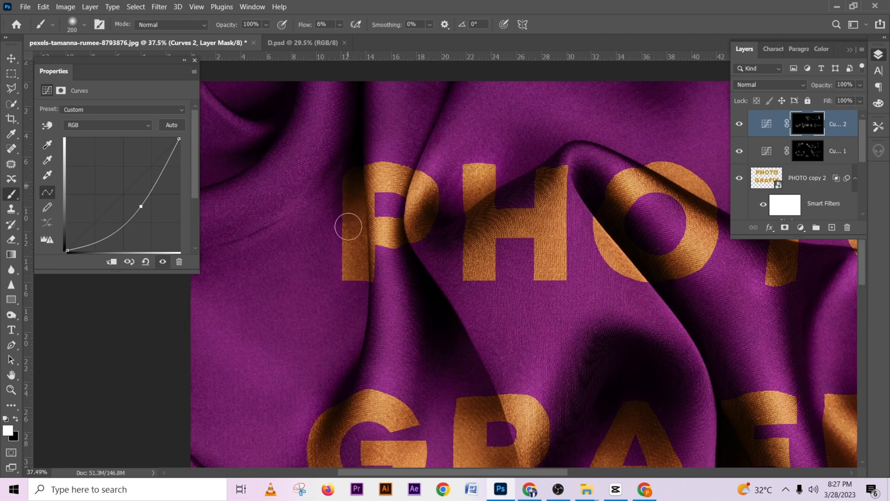
left_click_drag(348, 226, 414, 185)
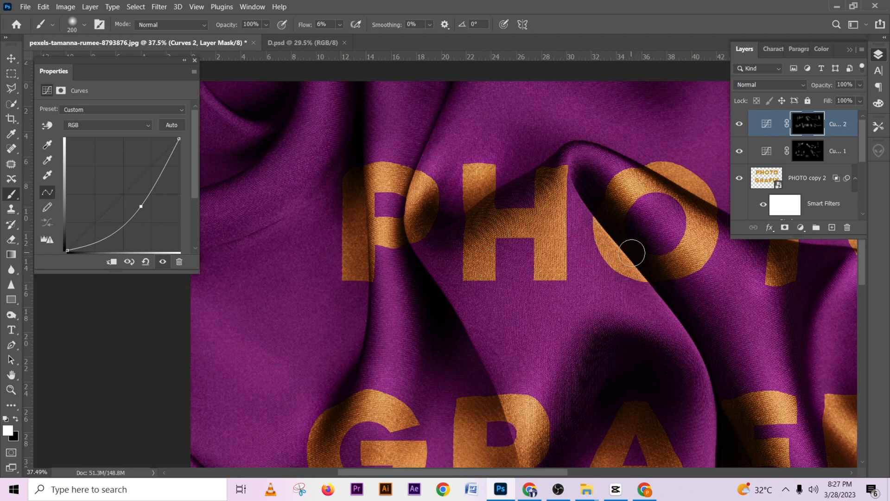
scroll(631, 253, "down", 5)
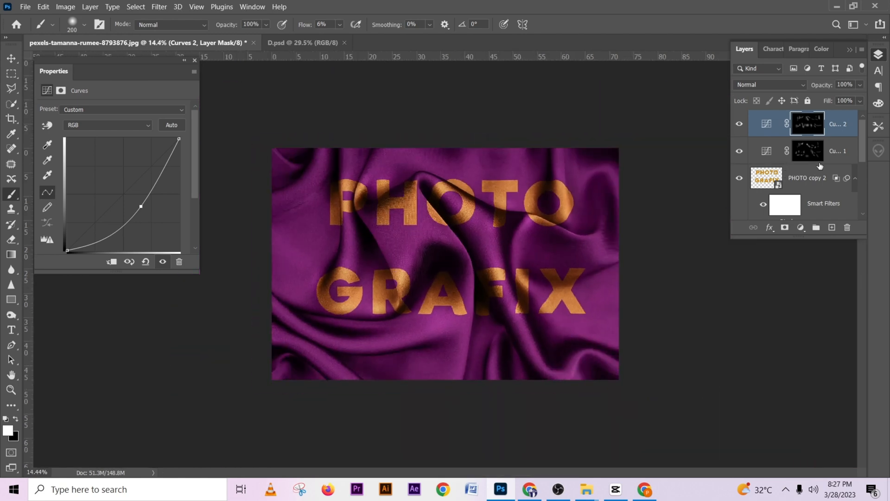
Step: Group the two Curves layers and compare the lettering with the group hidden and shown
left_click(851, 147, "shift")
key("ctrl+g")
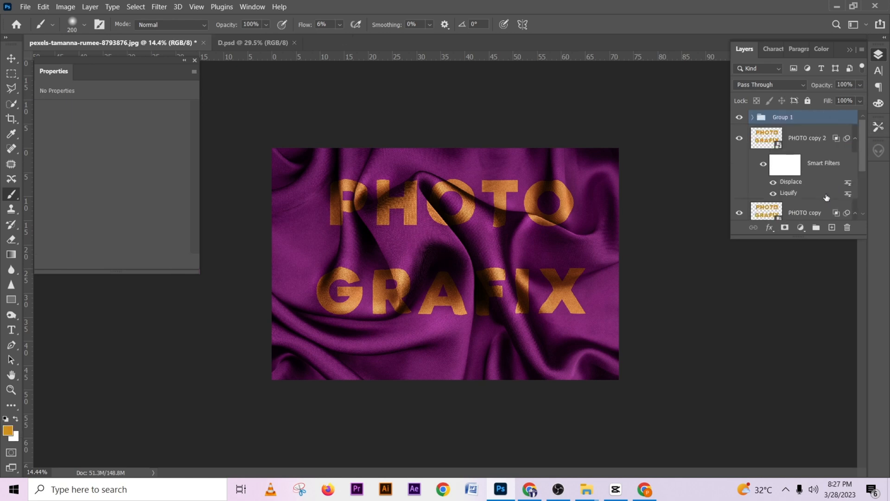
left_click(740, 118)
left_click(740, 118)
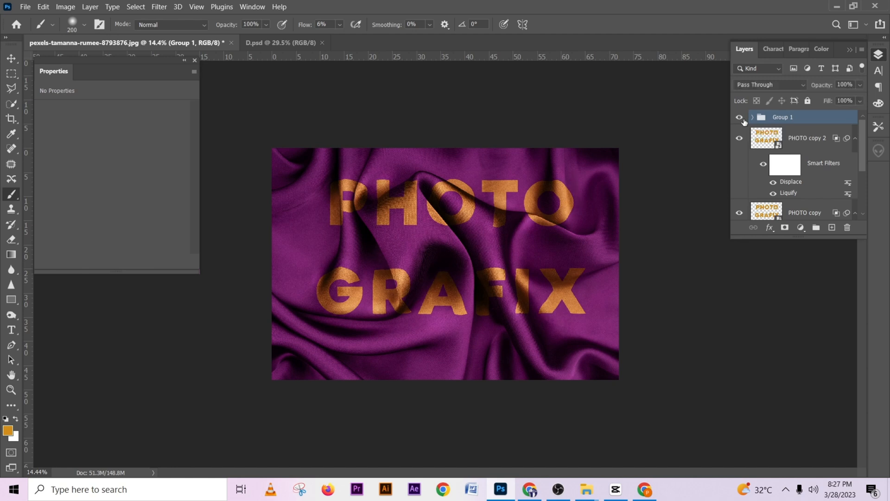
left_click(740, 118)
left_click(740, 118)
Step: Compare the design with the PHOTO copy 2 and PHOTO copy layers each hidden and shown
left_click(740, 139)
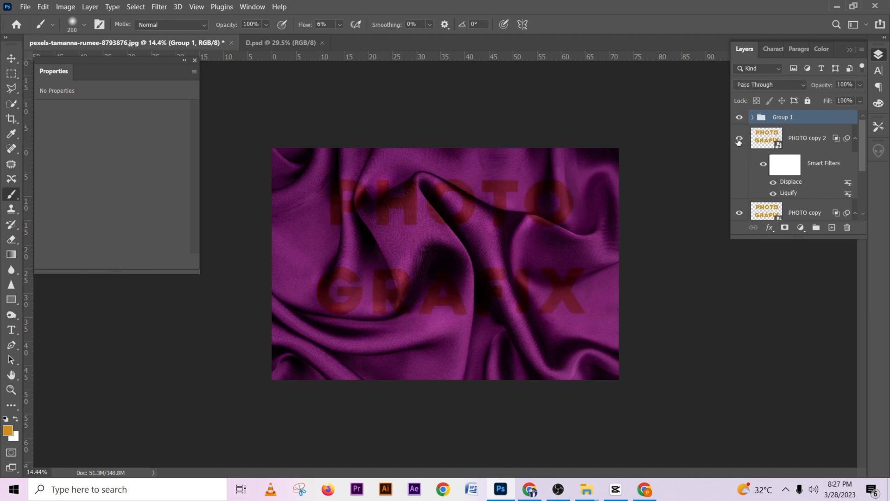
left_click(739, 139)
left_click(740, 139)
left_click(739, 139)
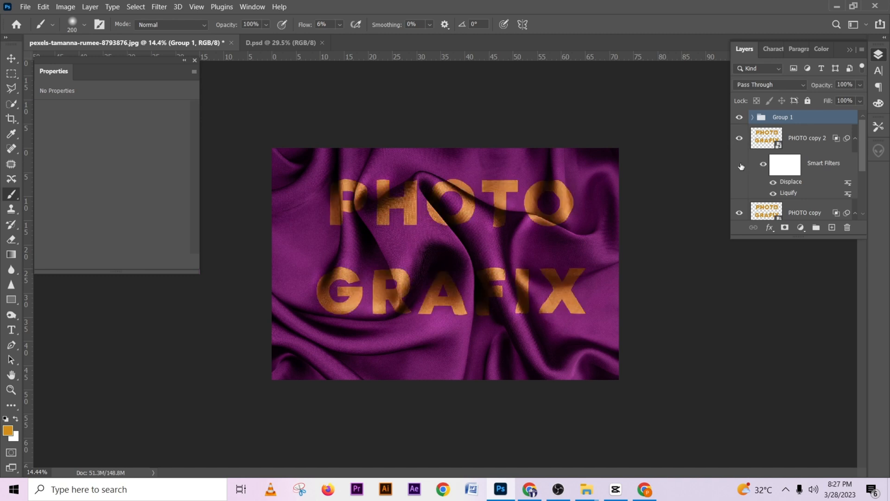
left_click(740, 213)
left_click(740, 213)
Step: Open the smart object contents of PHOTO copy 2 and recolour the PHOTO text to blue 1a34d1
double_click(779, 146)
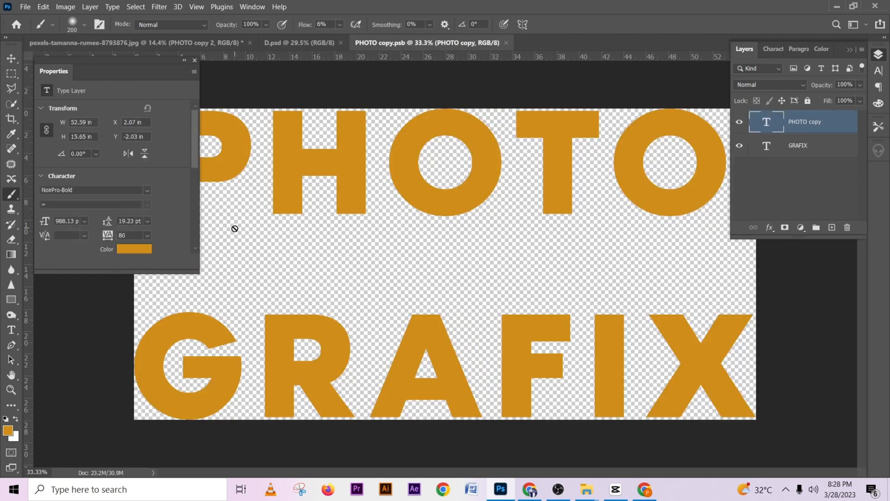
left_click(135, 250)
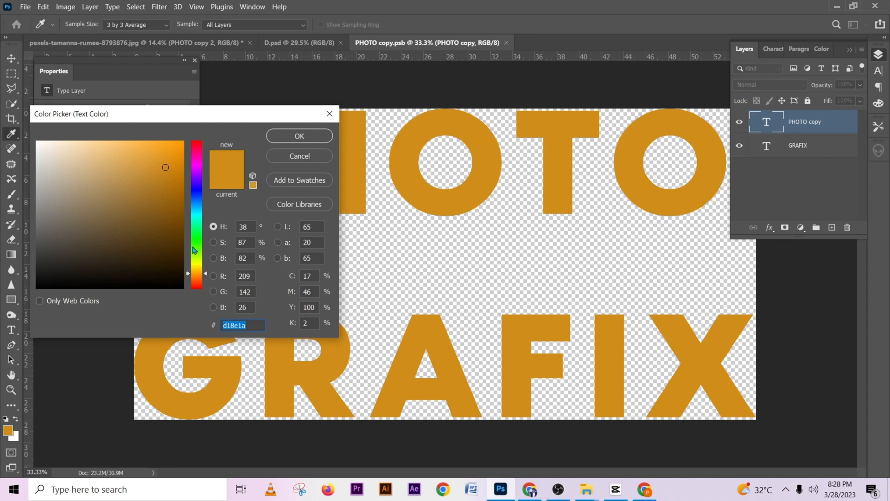
left_click(198, 194)
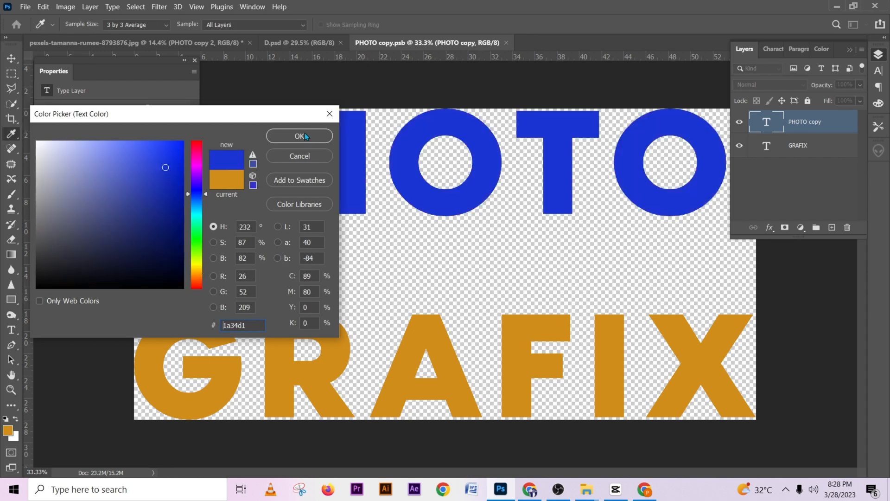
left_click(306, 136)
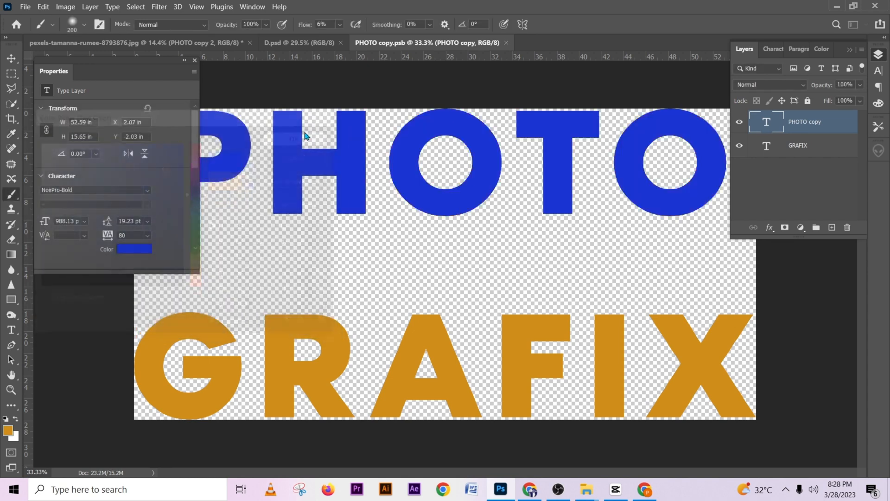
Step: Recolour the GRAFIX text with the blue sampled from PHOTO, 1a34d1, and save the smart object contents
double_click(767, 147)
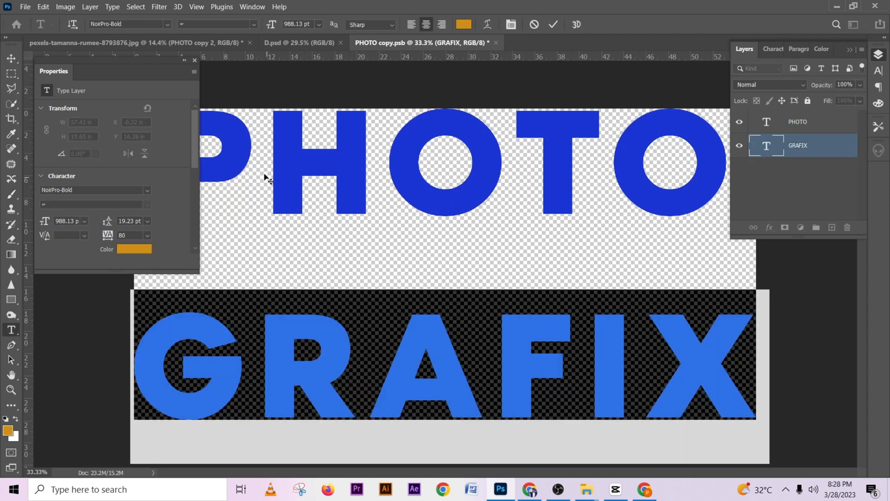
left_click(134, 250)
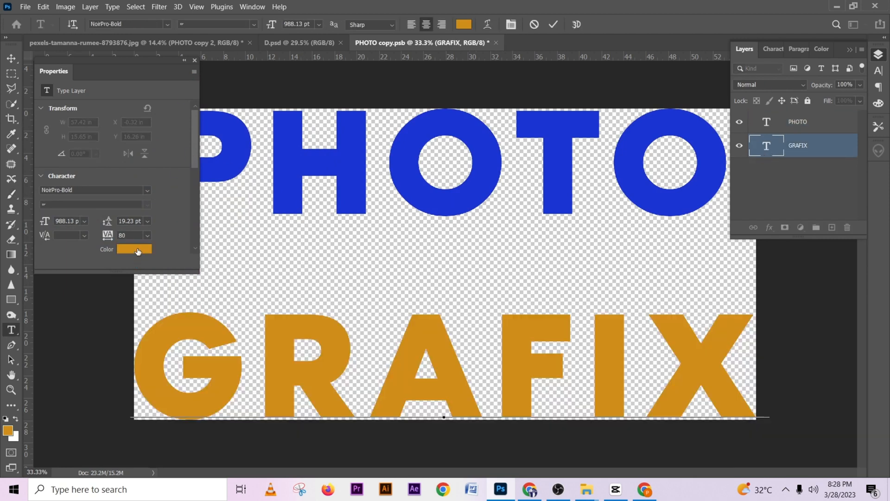
left_click(418, 182)
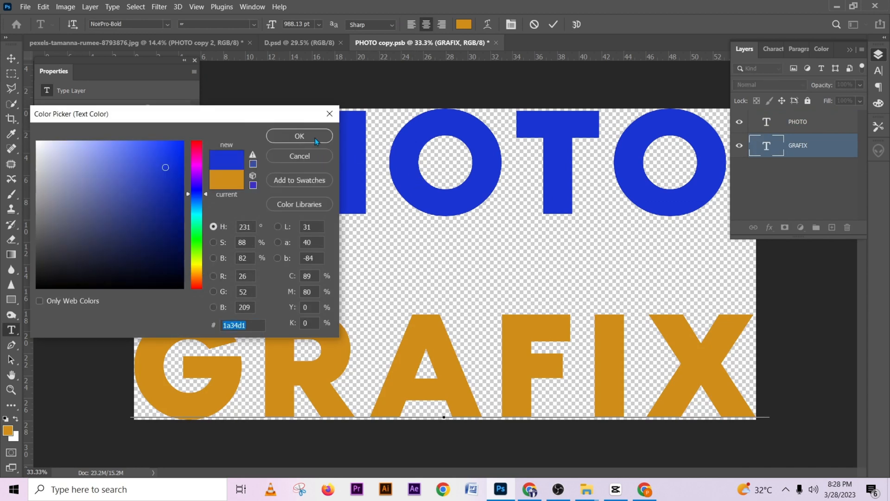
key("Return")
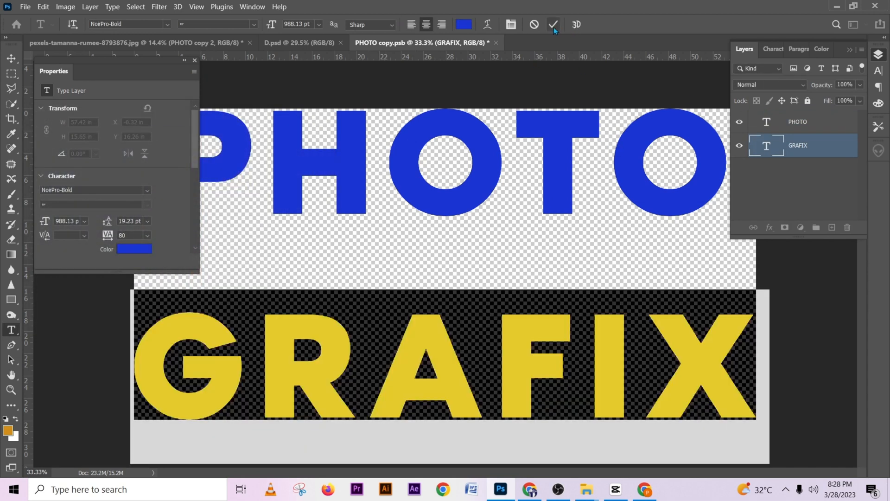
left_click(553, 27)
key("b")
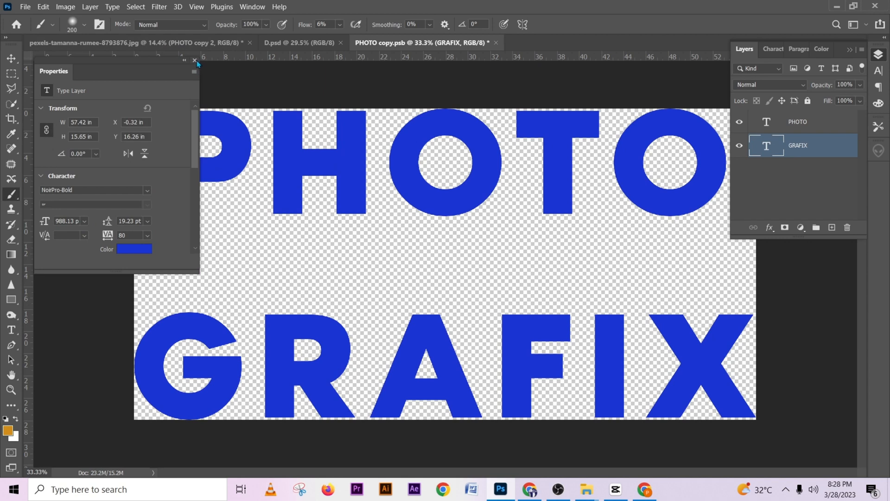
left_click(195, 61)
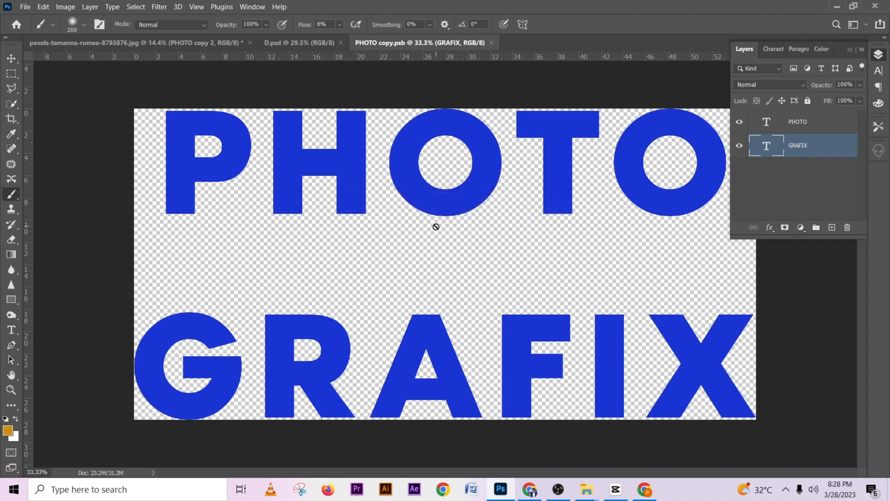
Step: In the fabric document, set the Blend If Underlying Layer shadow sliders of PHOTO copy 2 to 16 / 97
key("ctrl+Tab")
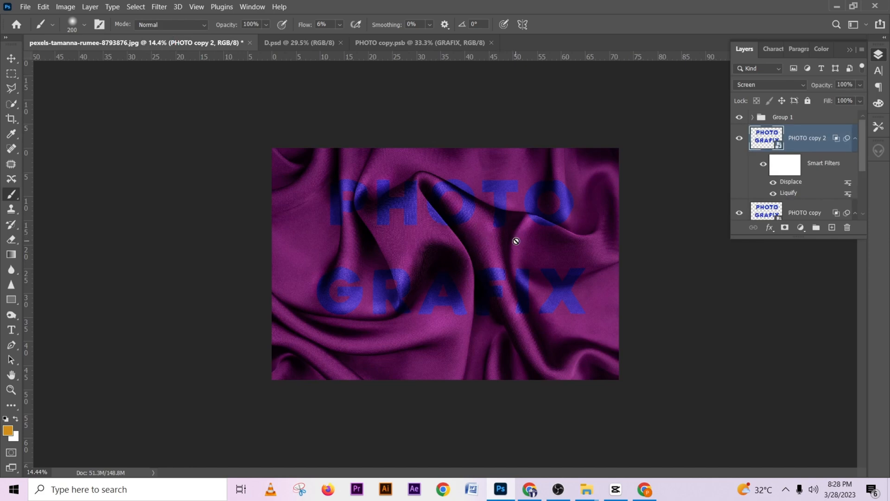
scroll(516, 240, "up", 2)
scroll(395, 186, "up", 3)
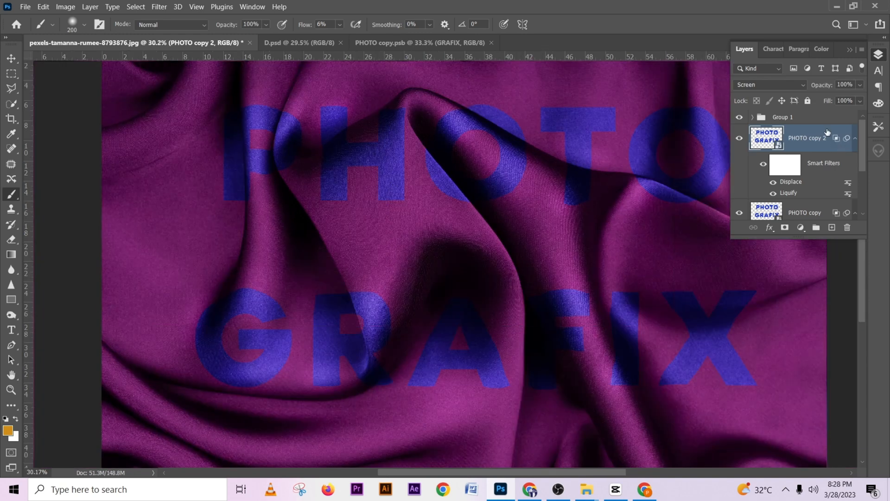
double_click(827, 133)
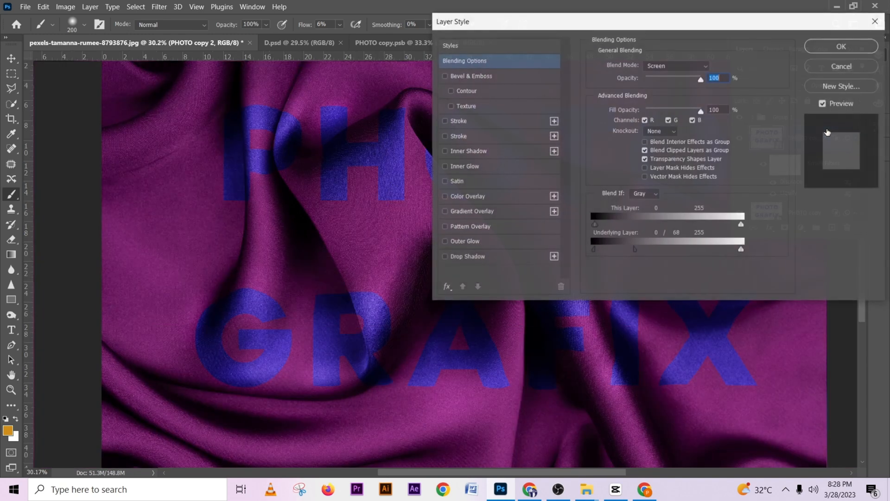
left_click_drag(630, 255, 666, 255)
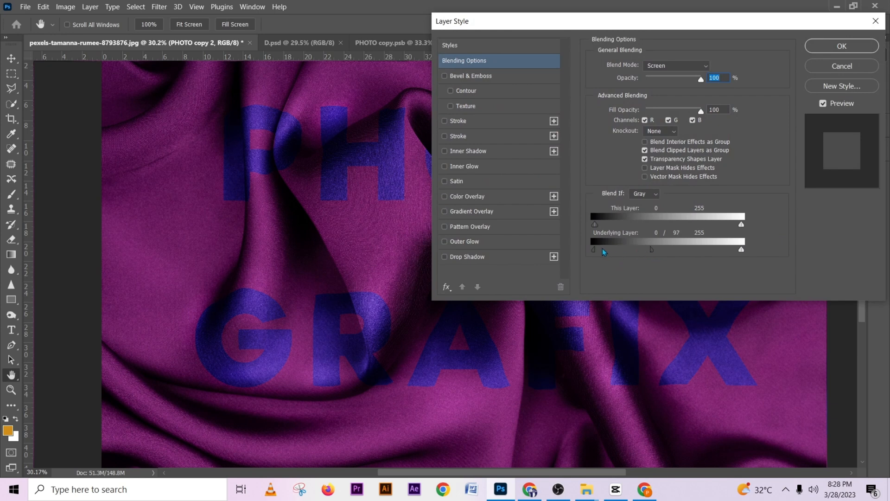
left_click_drag(604, 251, 607, 252)
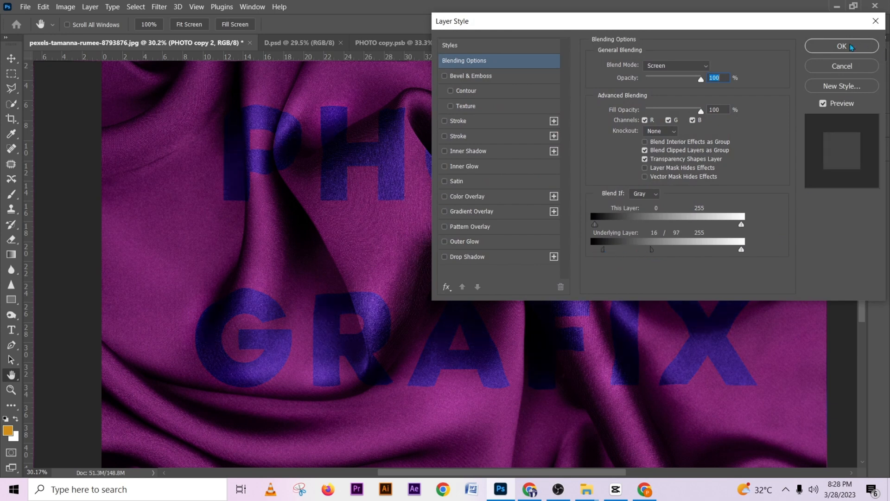
left_click(829, 47)
Step: Raise both halves of the Blend If Underlying Layer highlight slider slightly on the PHOTO copy layer
left_click(803, 207)
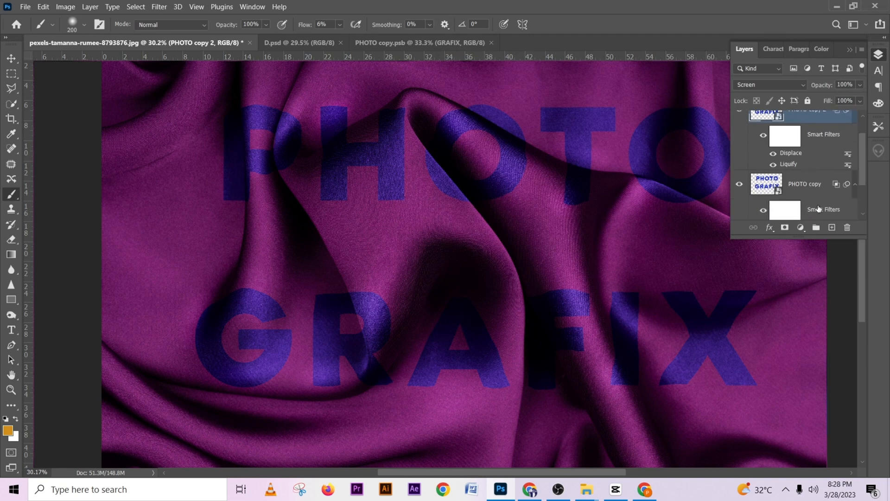
scroll(815, 185, "down", 1)
scroll(804, 183, "down", 1)
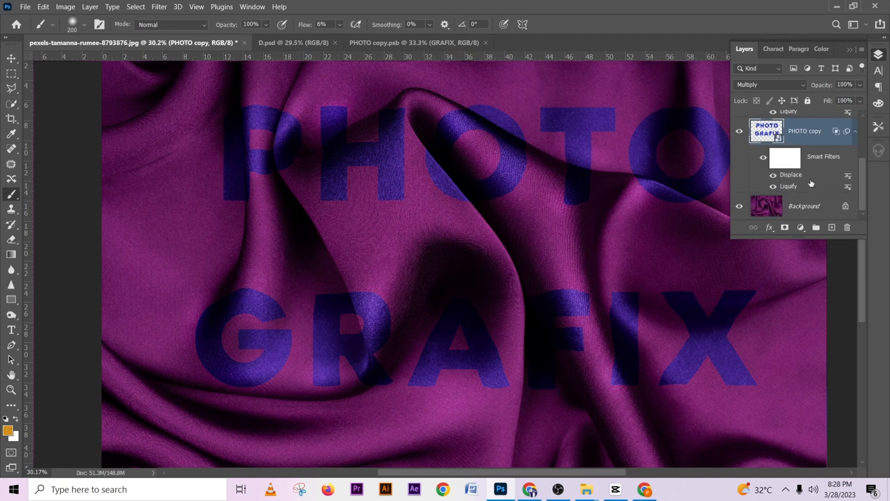
double_click(825, 134)
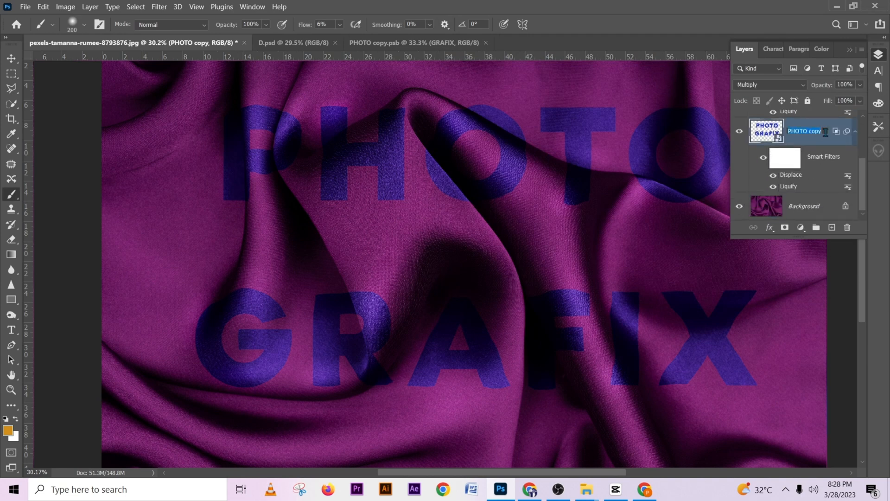
key("Return")
double_click(832, 125)
left_click_drag(563, 22, 635, 23)
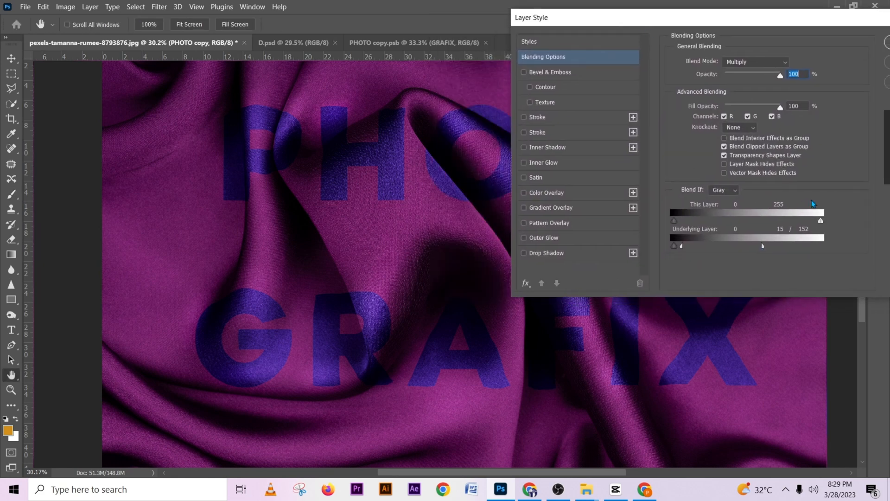
mouse_move(763, 247)
left_mouse_down()
mouse_move(747, 247)
mouse_move(775, 247)
left_mouse_up()
mouse_move(681, 251)
left_mouse_down()
mouse_move(698, 250)
mouse_move(687, 251)
left_mouse_up()
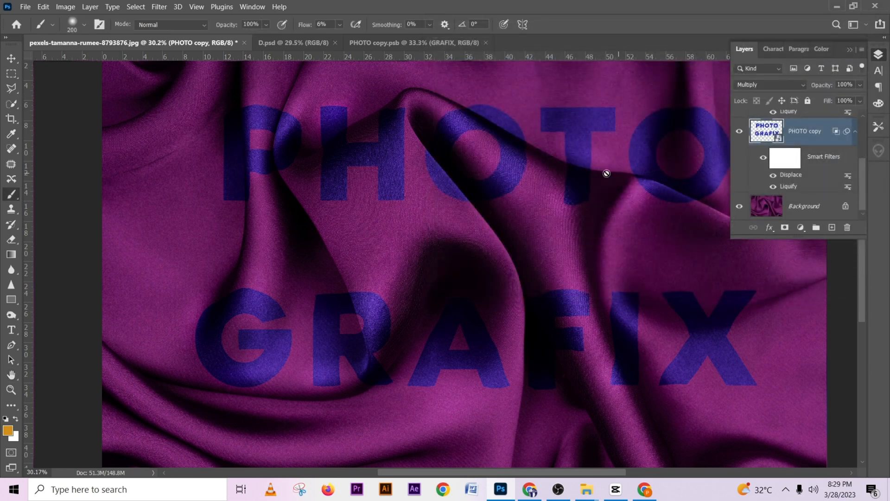
scroll(479, 181, "down", 5)
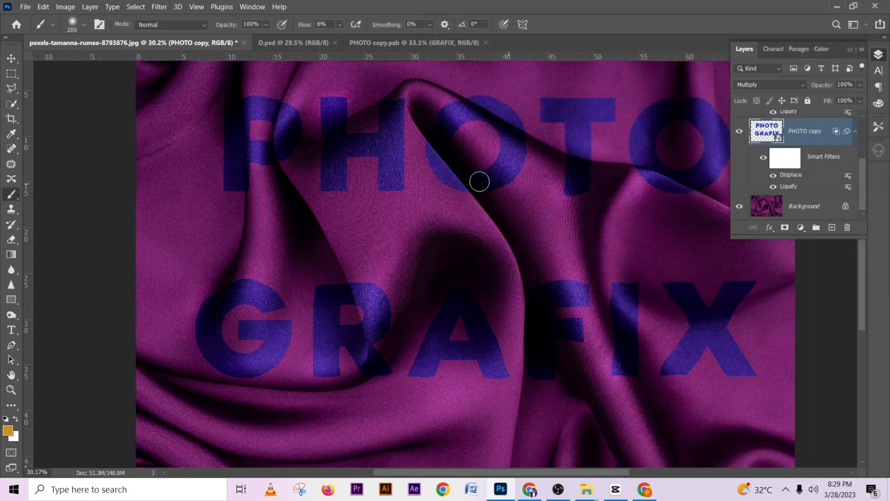